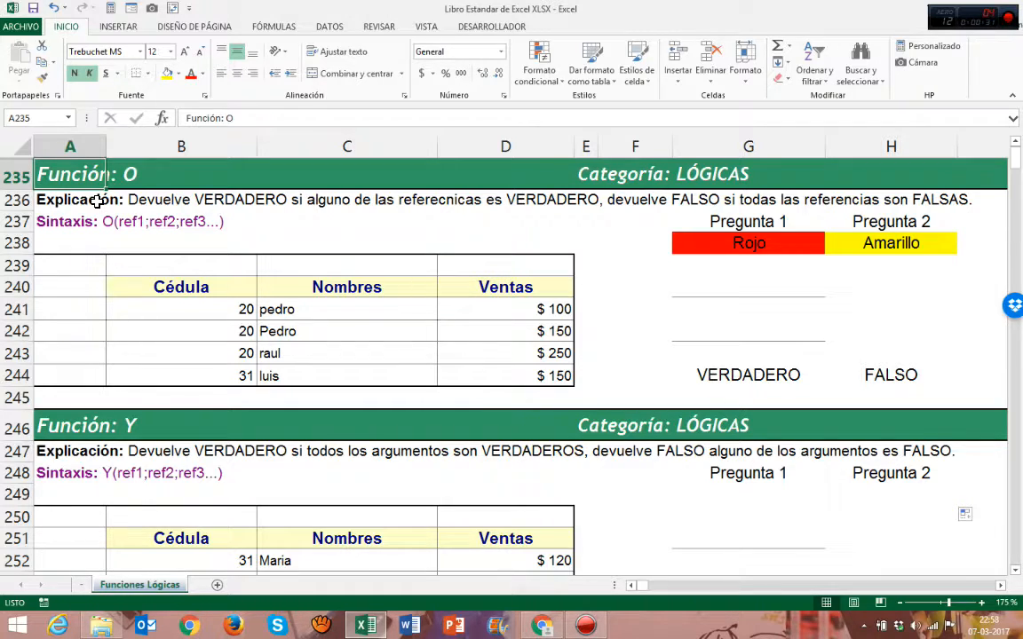
Examine the Pregunta 1 and Pregunta 2 cells and their colored answers Rojo and Amarillo
{"action": "left_click", "coordinate": [58, 219]}
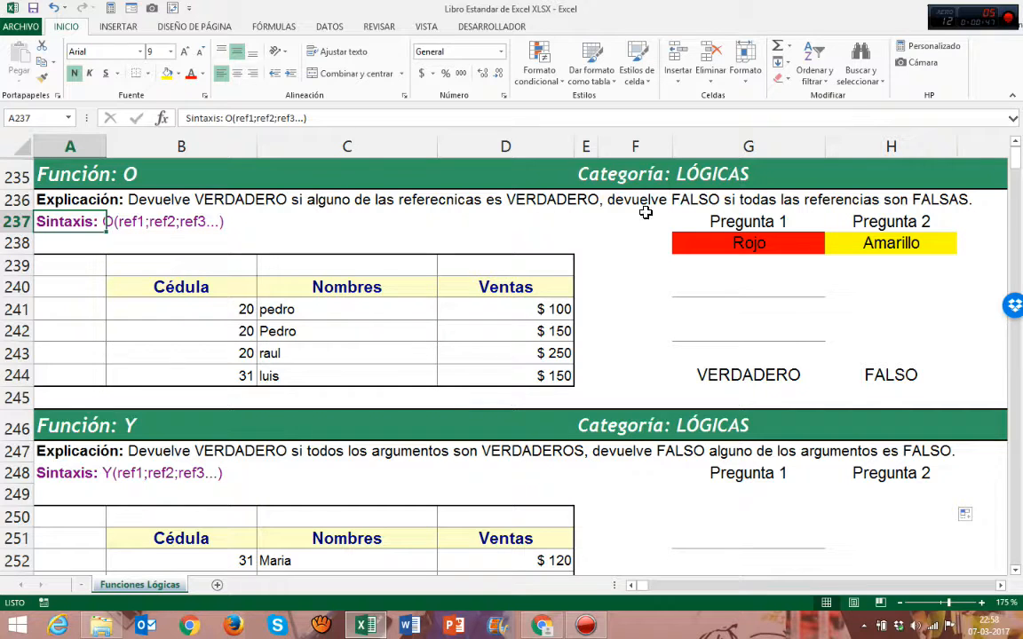
{"action": "left_click_drag", "start_coordinate": [715, 221], "coordinate": [856, 244]}
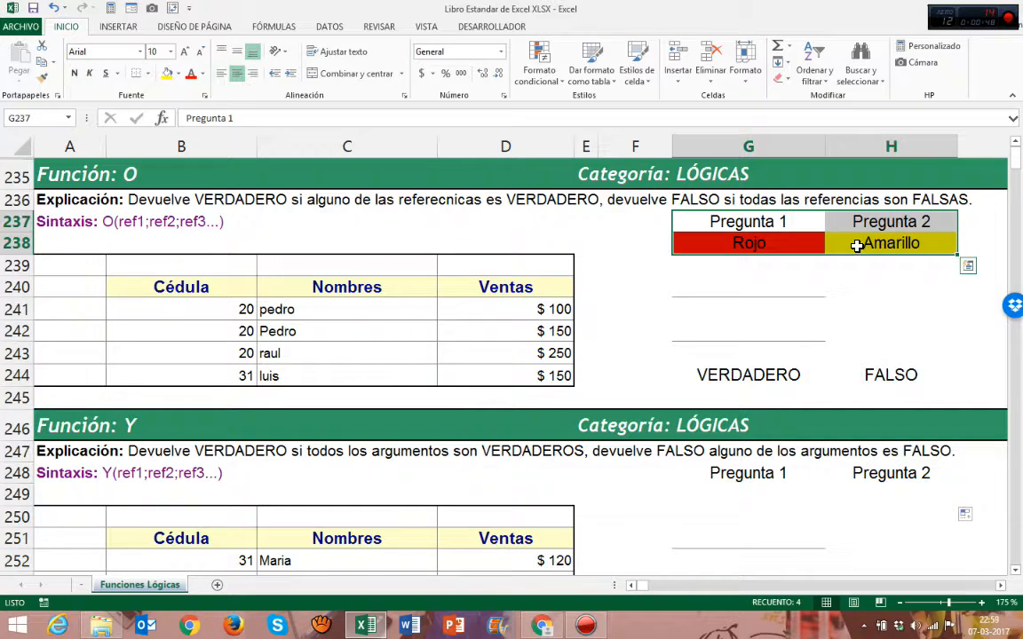
{"action": "left_click", "coordinate": [716, 221]}
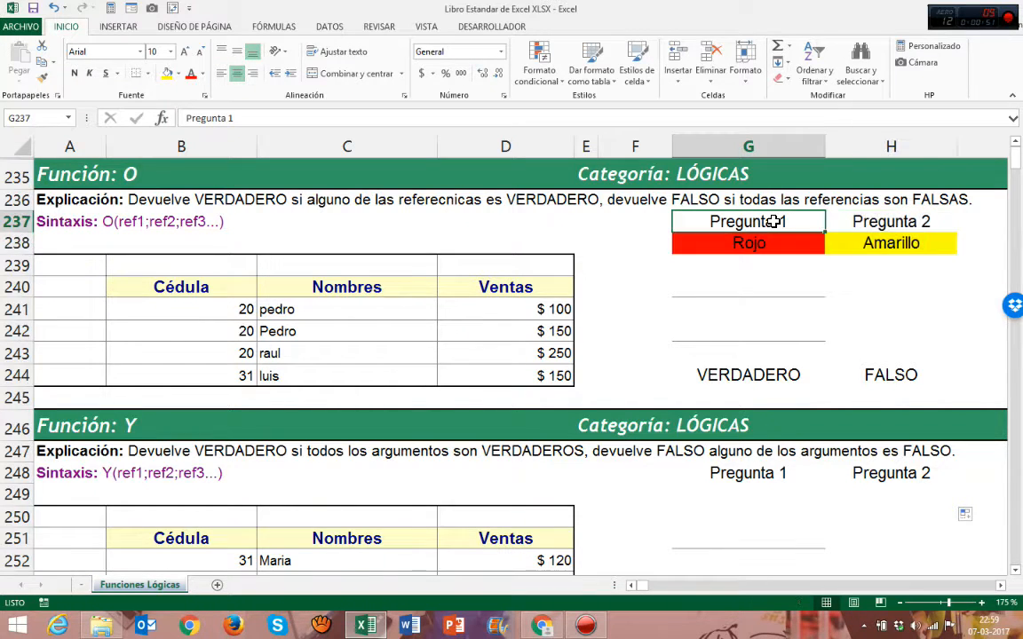
{"action": "left_click", "coordinate": [852, 220]}
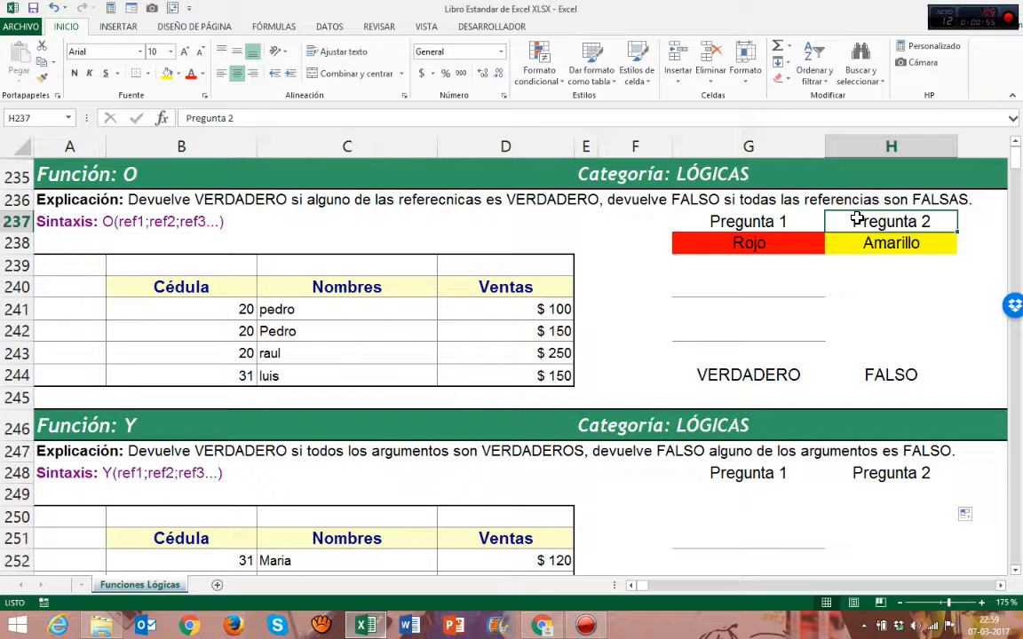
{"action": "left_click", "coordinate": [767, 221]}
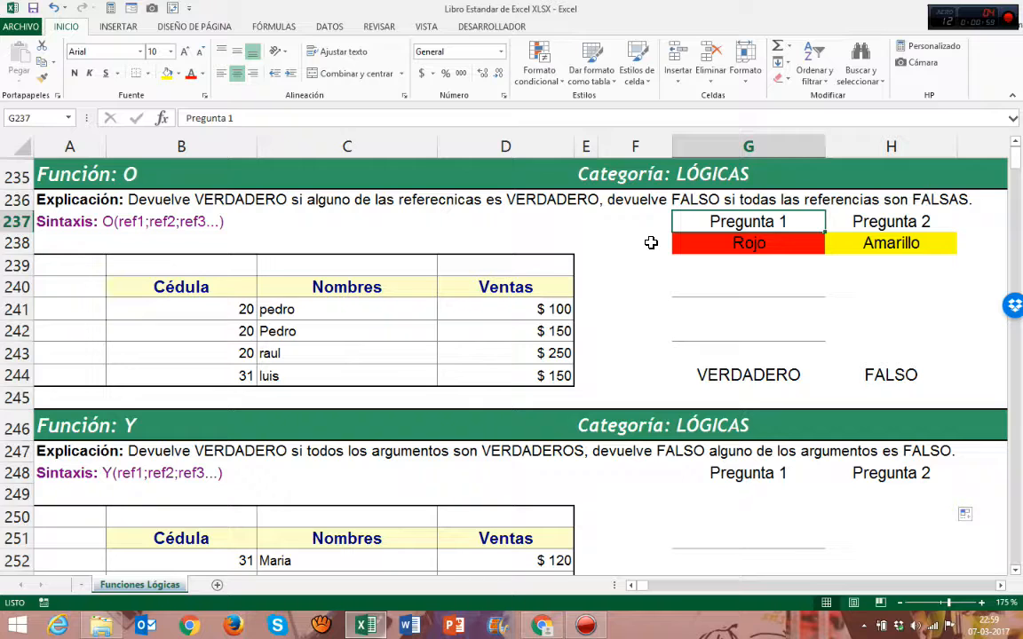
{"action": "left_click", "coordinate": [738, 243]}
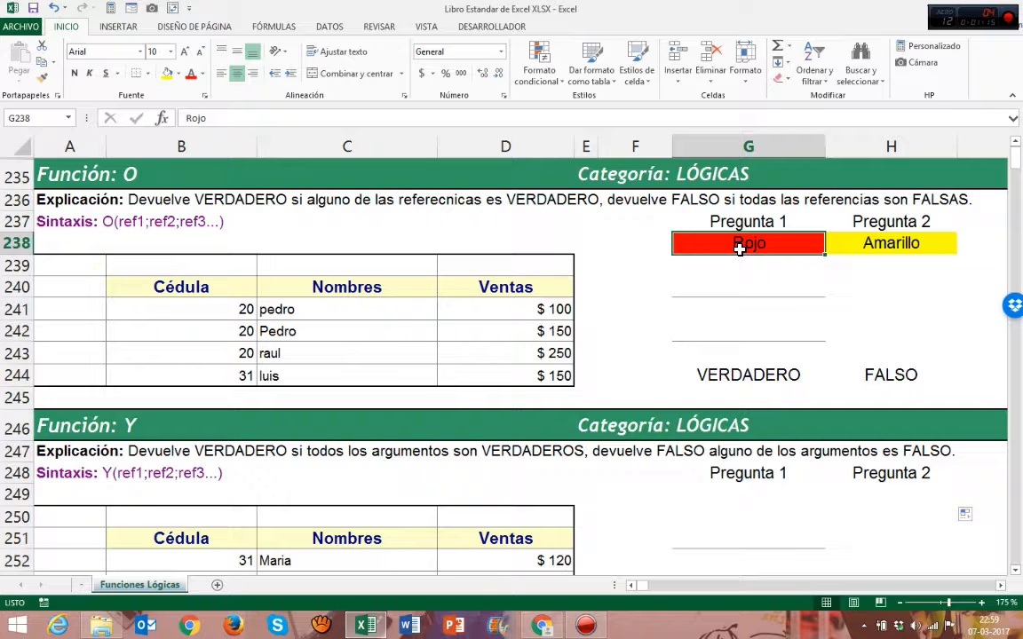
{"action": "left_click", "coordinate": [877, 224]}
{"action": "left_click", "coordinate": [870, 242]}
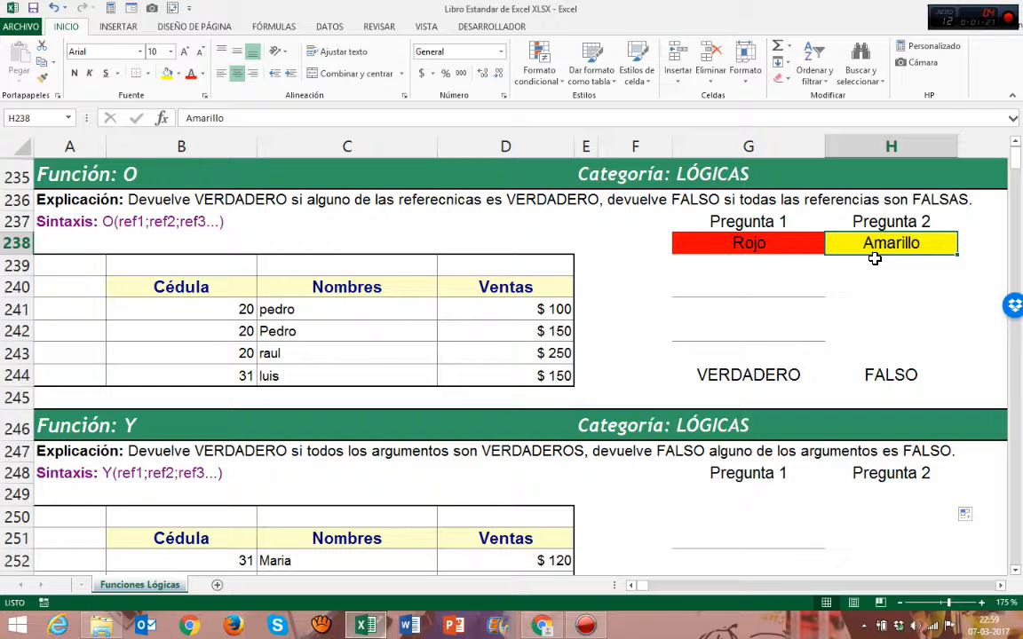
{"action": "left_click_drag", "start_coordinate": [702, 217], "coordinate": [852, 243]}
Enter Correcta below both answers in row 239, for Pregunta 1 and Pregunta 2
{"action": "left_click", "coordinate": [763, 263]}
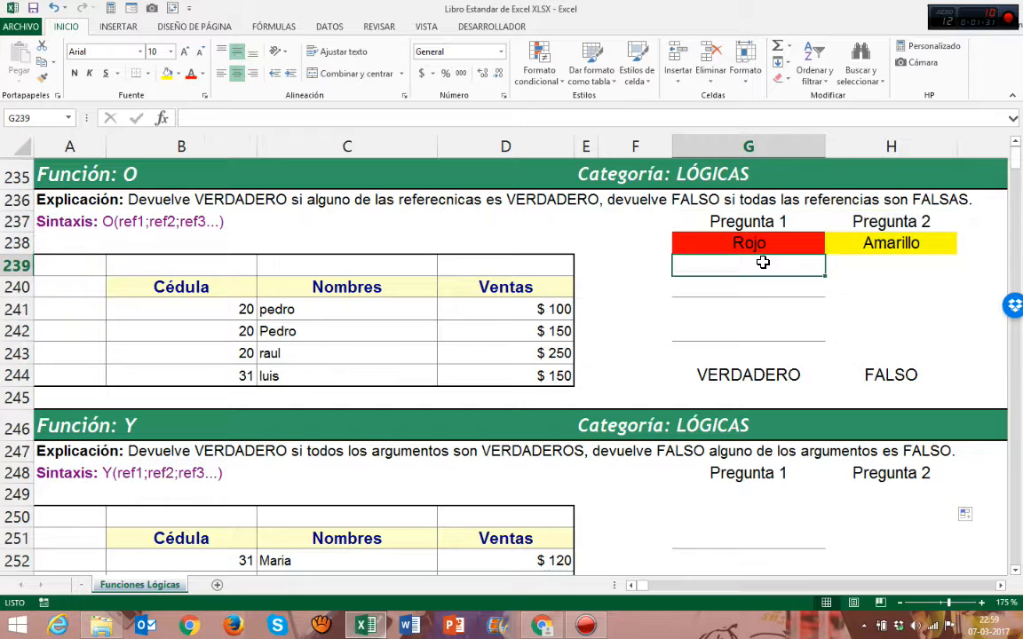
{"action": "type", "text": "Correcta"}
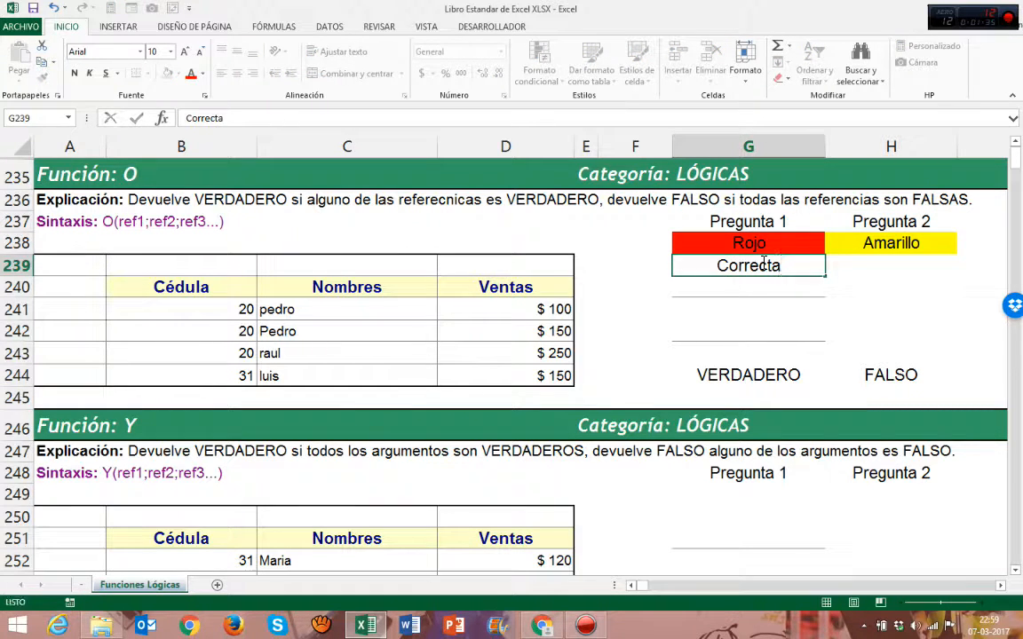
{"action": "key", "text": "Tab"}
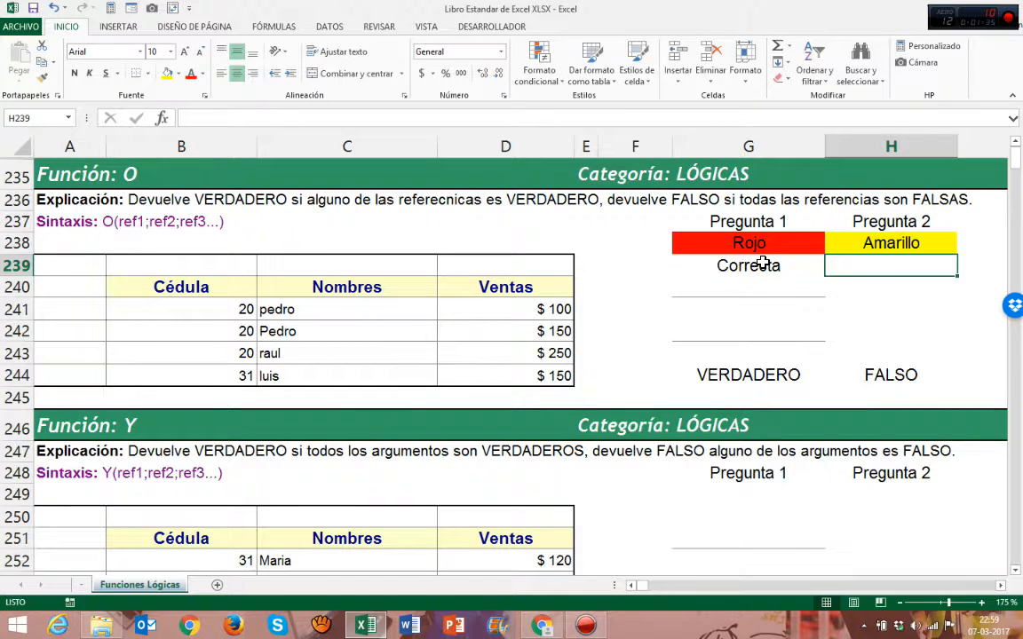
{"action": "type", "text": "Correcta"}
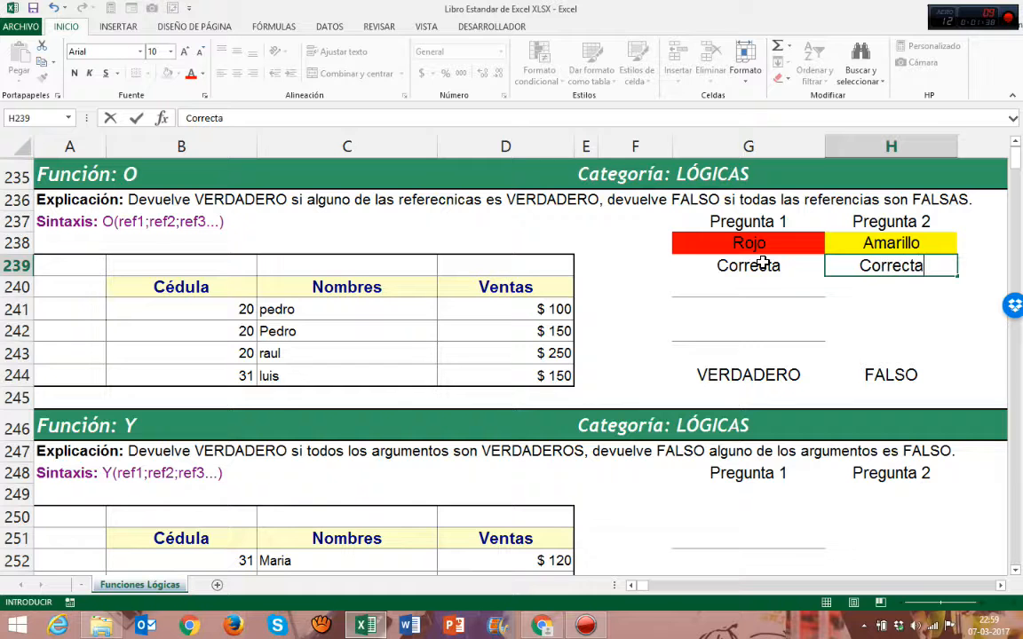
{"action": "key", "text": "Return"}
Merge and center cells G240:H240 and enter VERDADERO in the merged cell
{"action": "left_click", "coordinate": [763, 263]}
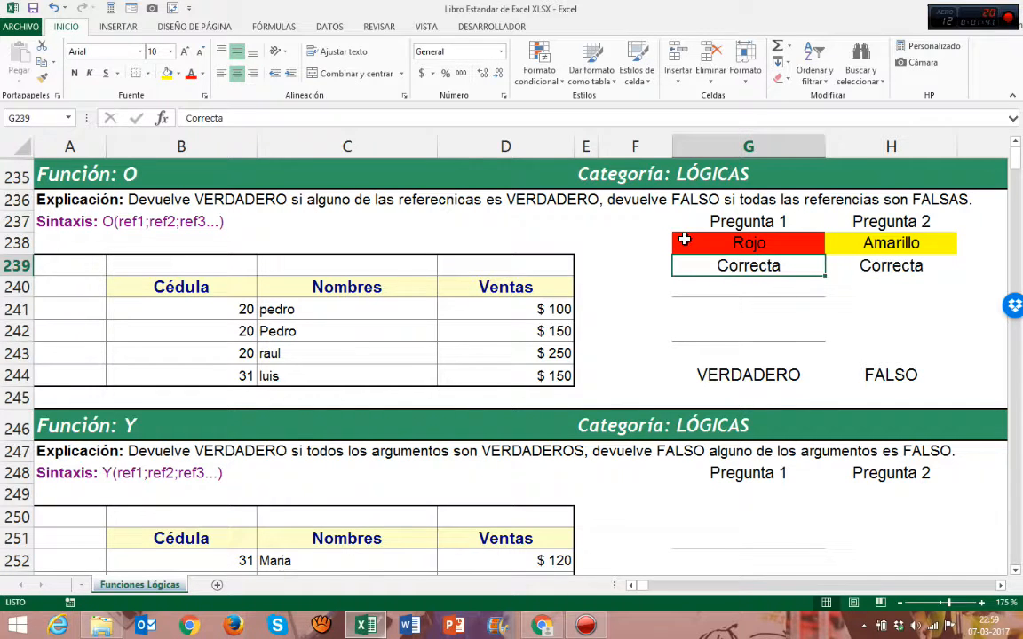
{"action": "left_click", "coordinate": [646, 243]}
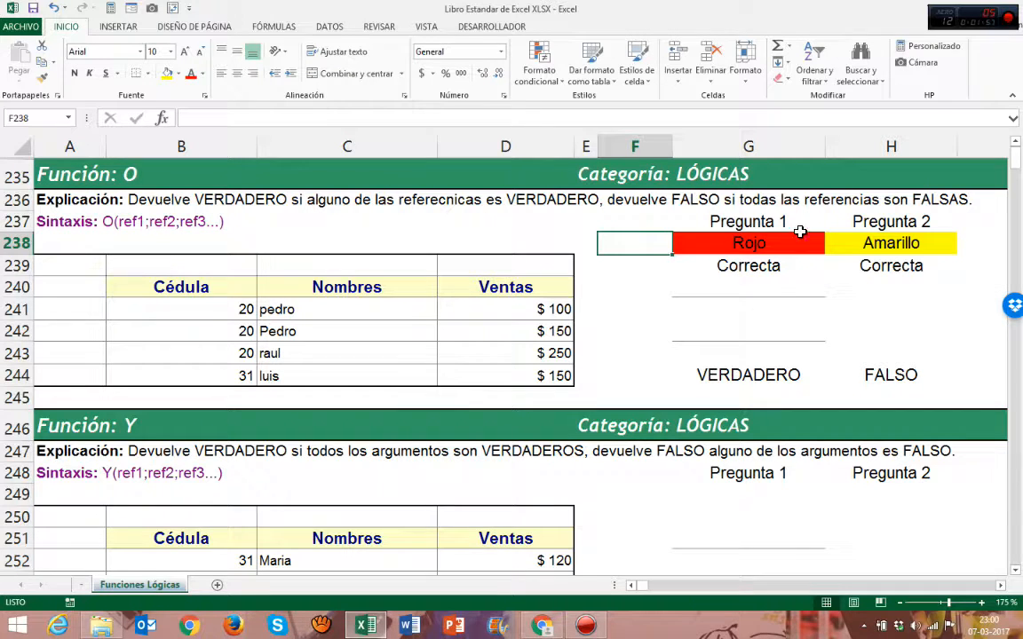
{"action": "left_click", "coordinate": [737, 265]}
{"action": "left_click", "coordinate": [864, 266]}
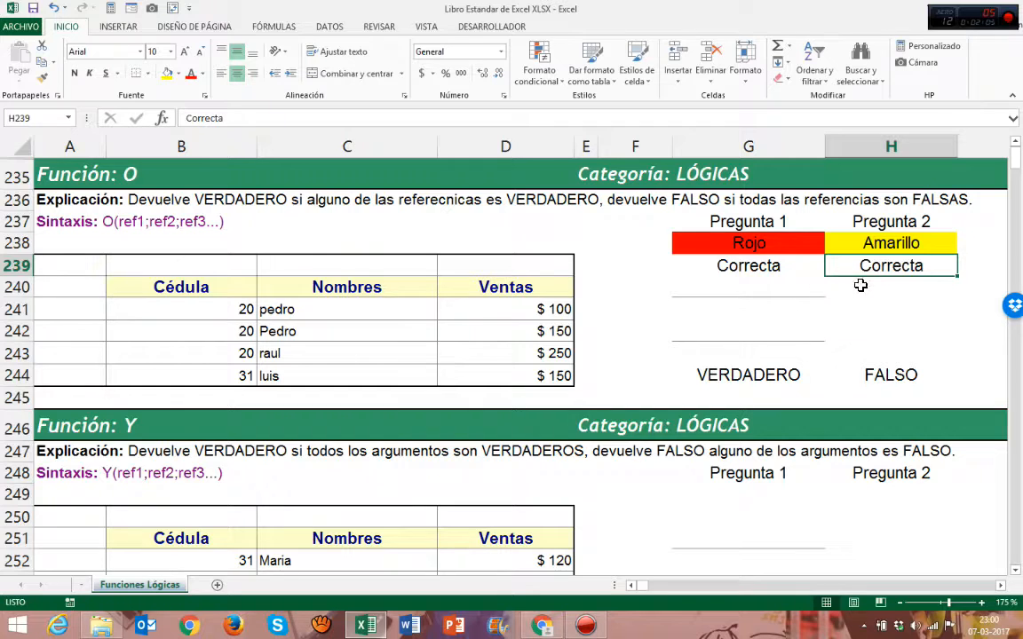
{"action": "left_click_drag", "start_coordinate": [790, 285], "coordinate": [835, 285]}
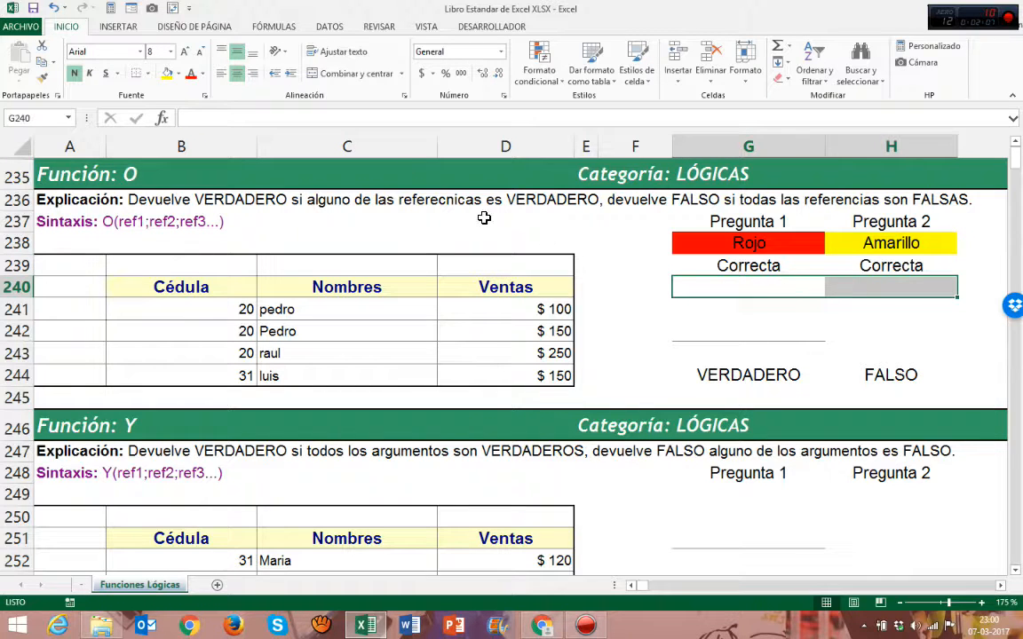
{"action": "left_click", "coordinate": [361, 74]}
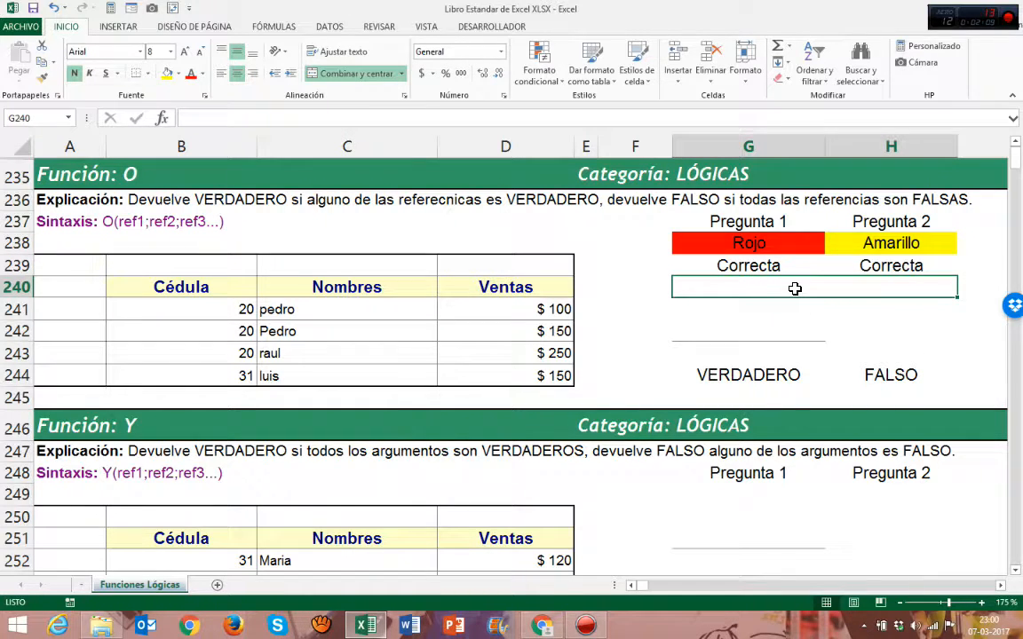
{"action": "type", "text": "VERDADERO"}
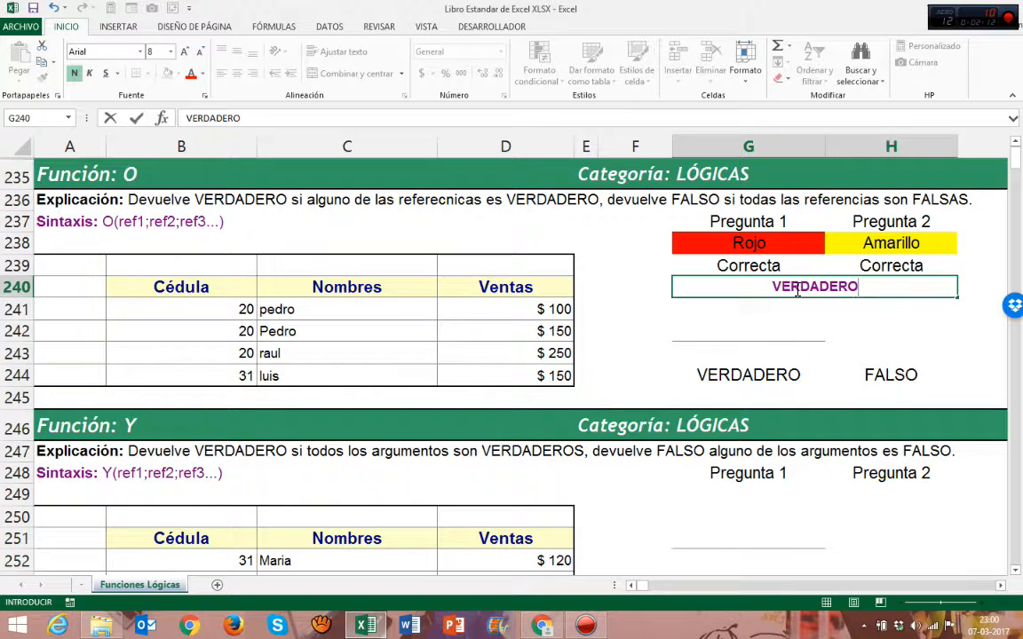
{"action": "key", "text": "Return"}
Swap the answers, setting Pregunta 1's answer to Amarillo and Pregunta 2's answer to Rojo
{"action": "left_click", "coordinate": [784, 287]}
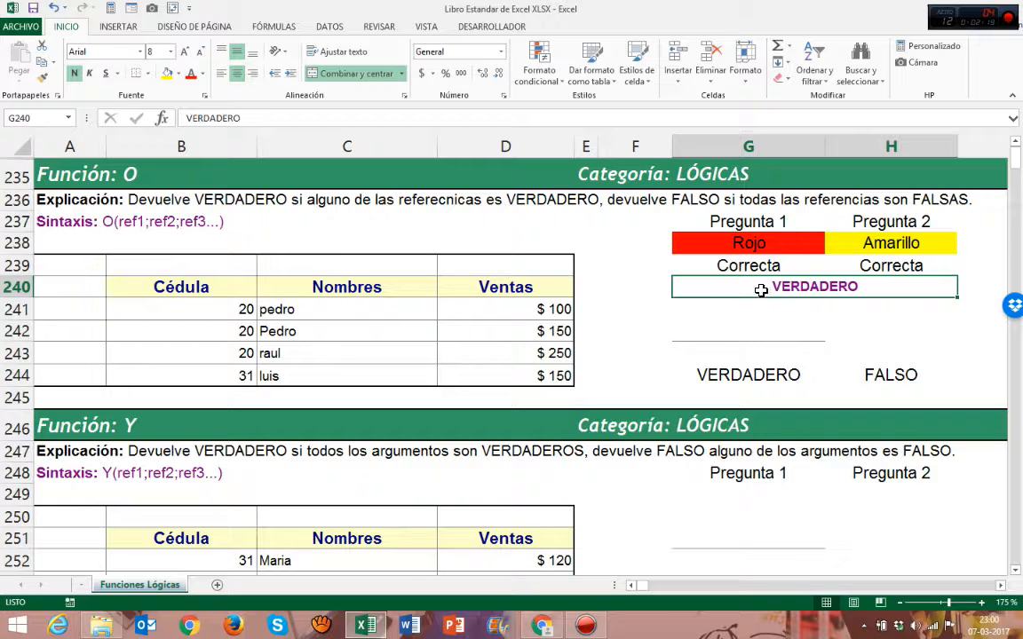
{"action": "left_click", "coordinate": [778, 244]}
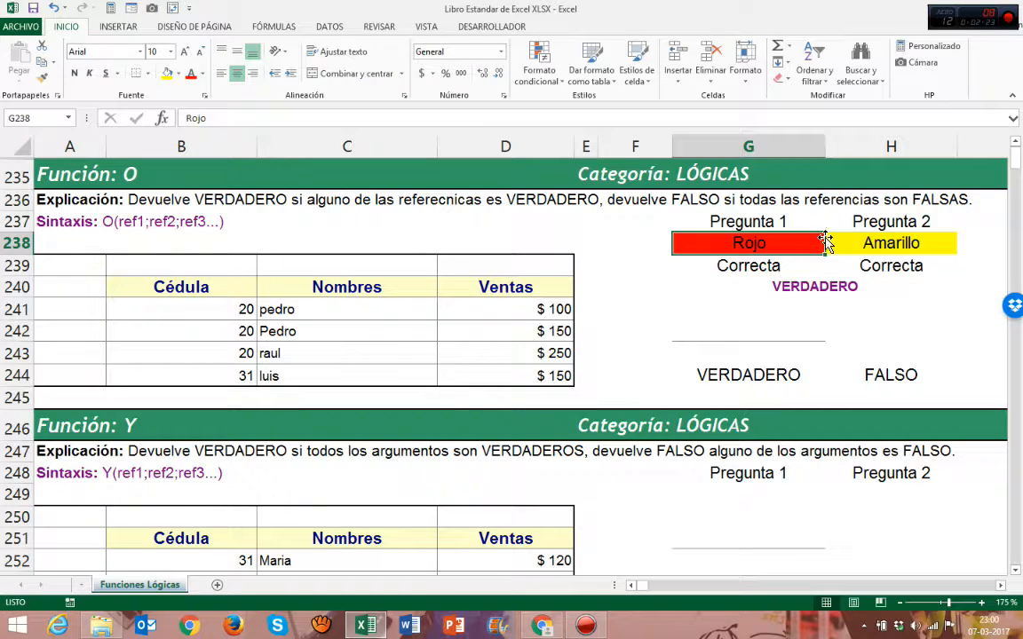
{"action": "left_click", "coordinate": [820, 287]}
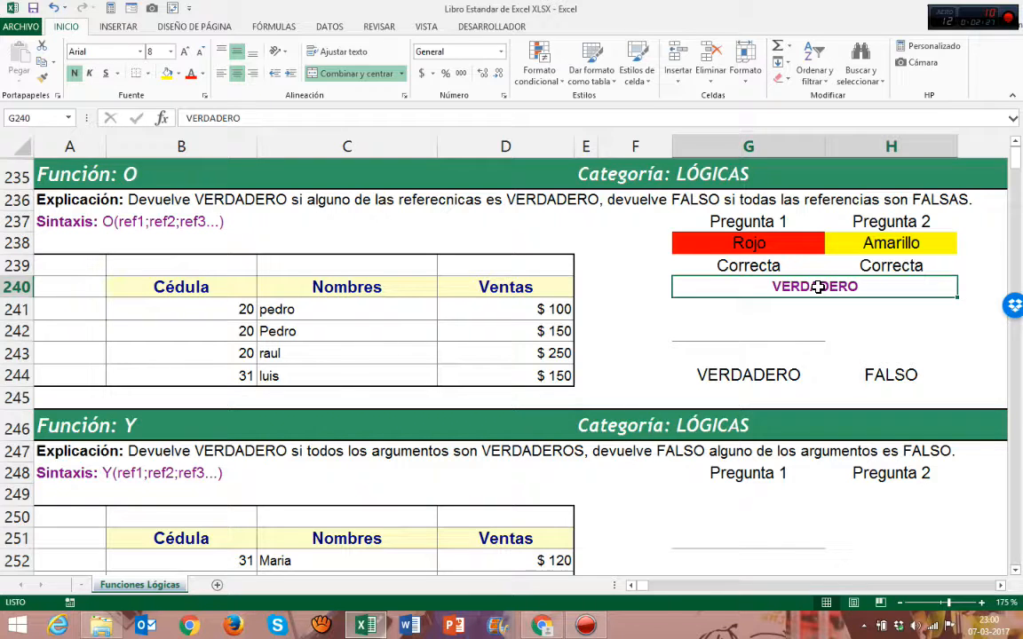
{"action": "left_click", "coordinate": [788, 244]}
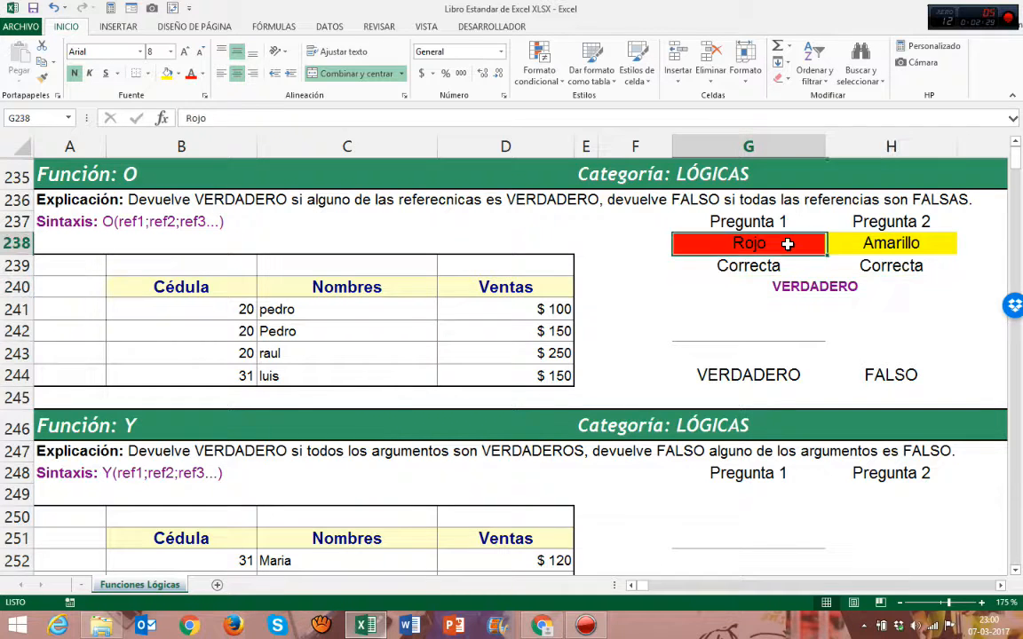
{"action": "type", "text": "Amarillo"}
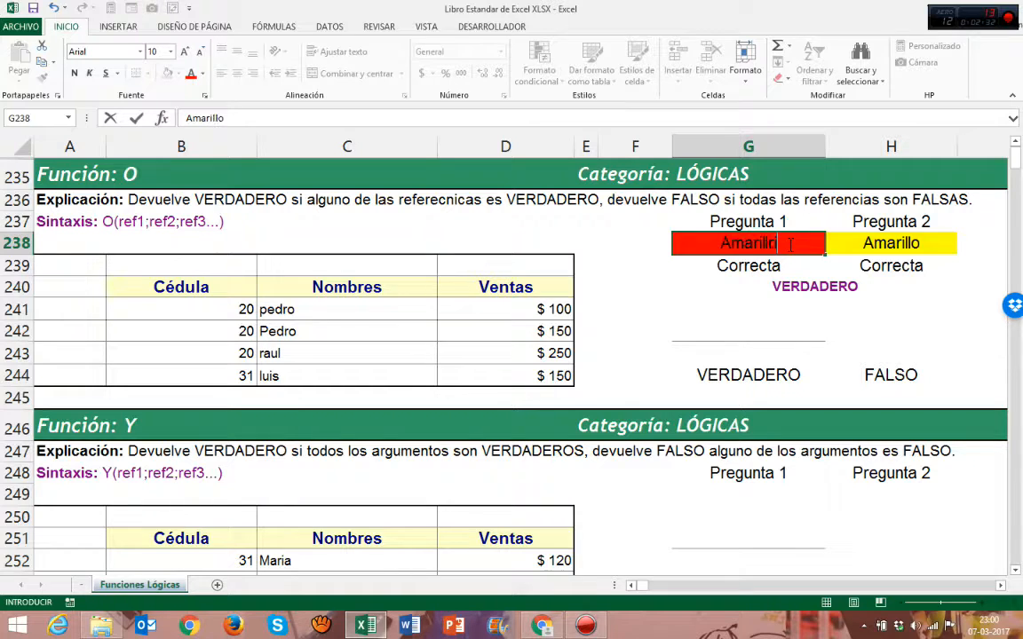
{"action": "key", "text": "Tab"}
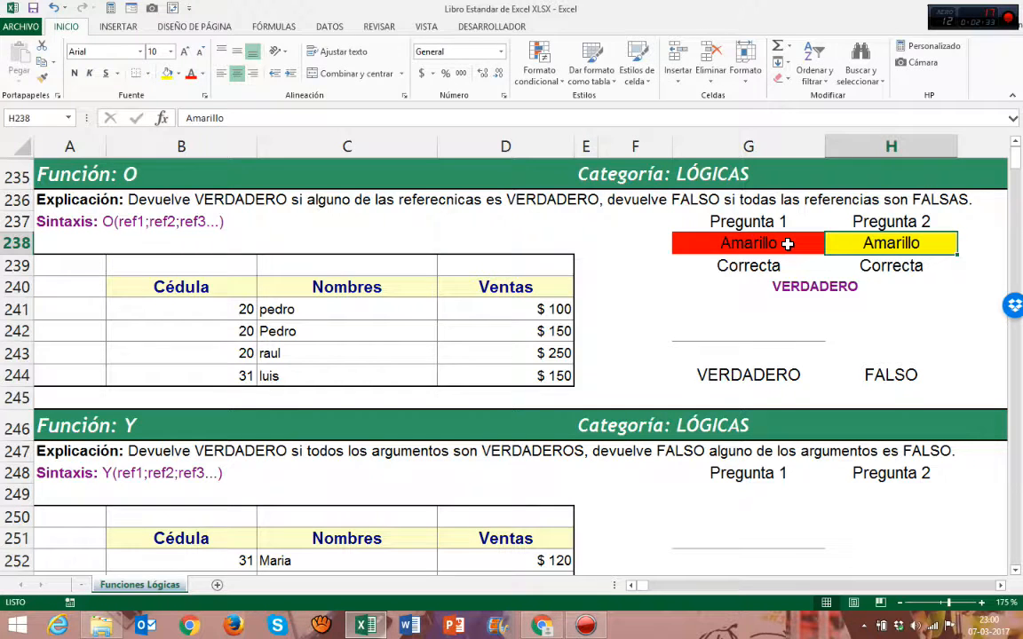
{"action": "type", "text": "Rojo"}
{"action": "key", "text": "Return"}
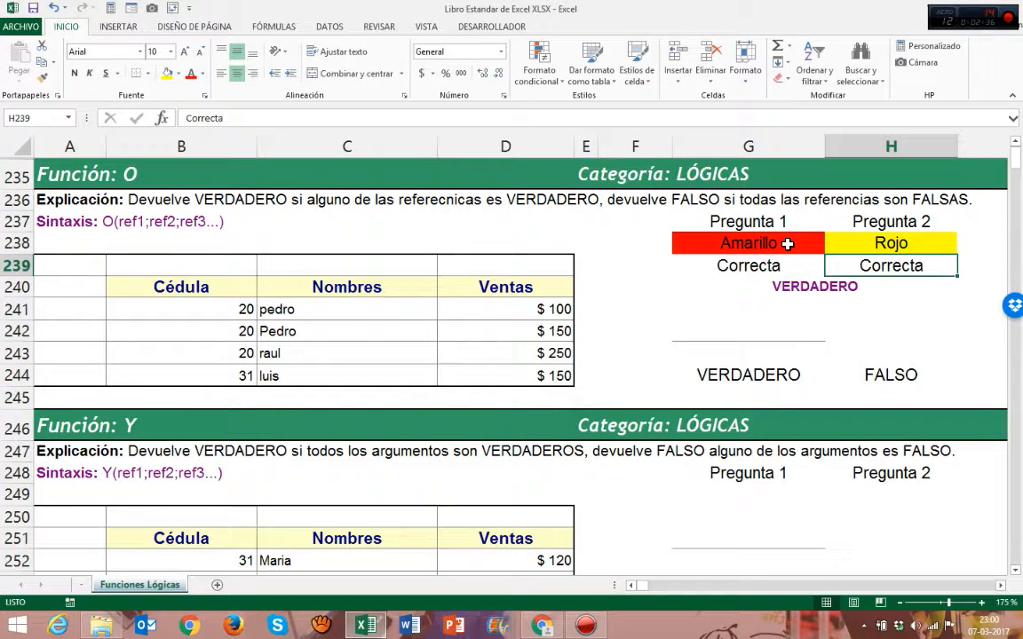
Change the row 239 results to incorrecto for Pregunta 1 and Incorrecto for Pregunta 2
{"action": "left_click", "coordinate": [787, 243]}
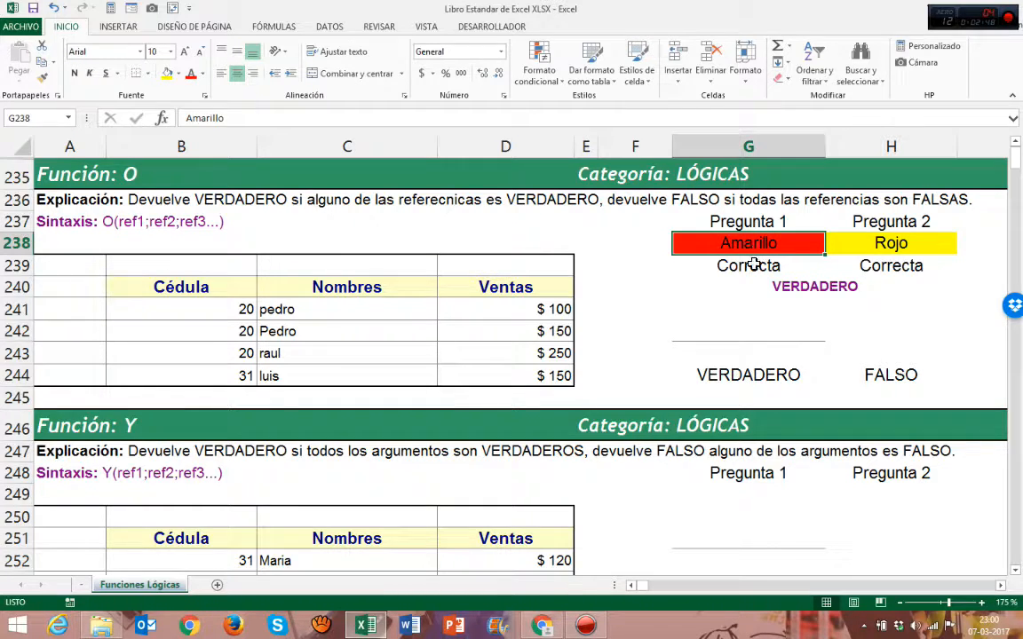
{"action": "left_click", "coordinate": [753, 267]}
{"action": "type", "text": "incorrecto"}
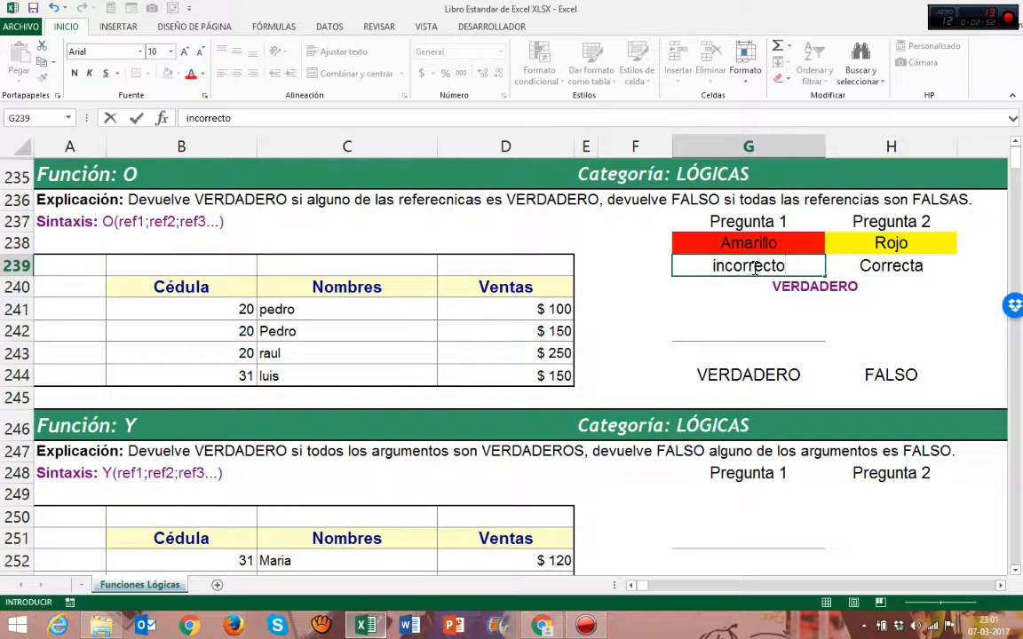
{"action": "key", "text": "Tab"}
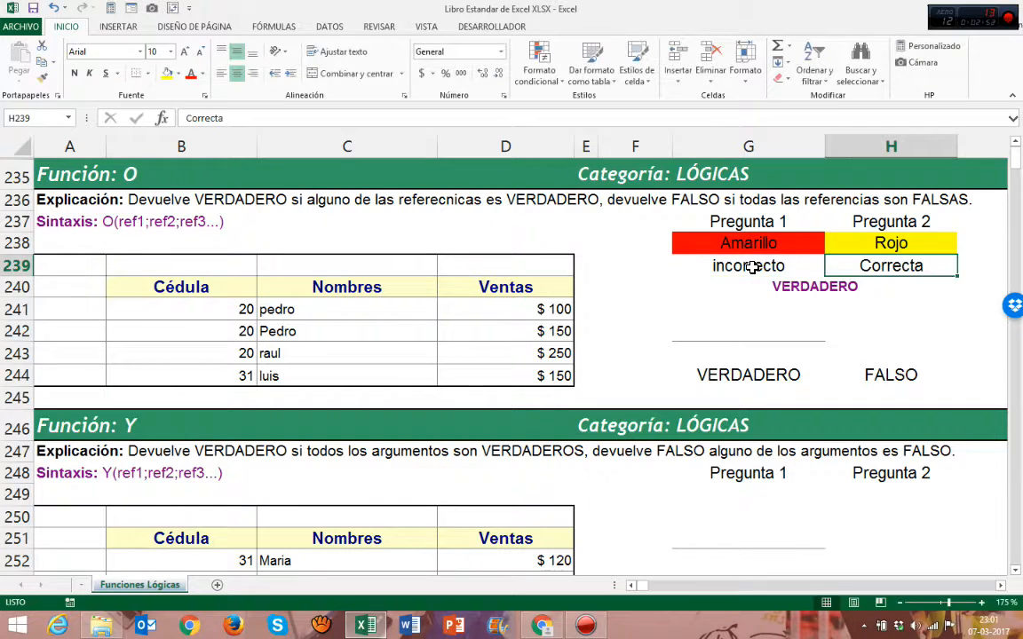
{"action": "left_click", "coordinate": [854, 246]}
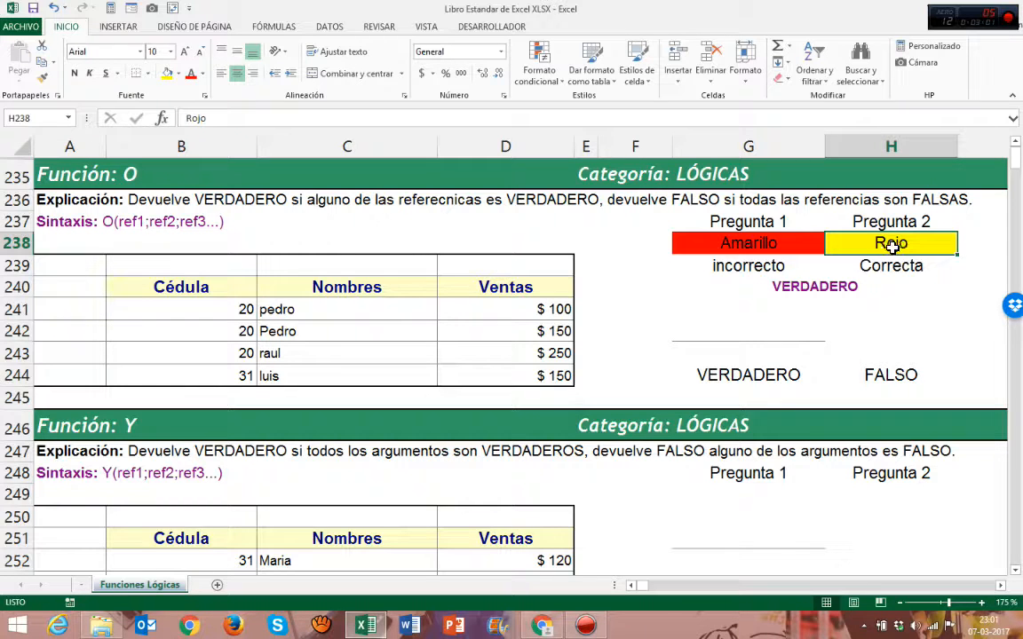
{"action": "left_click", "coordinate": [885, 264]}
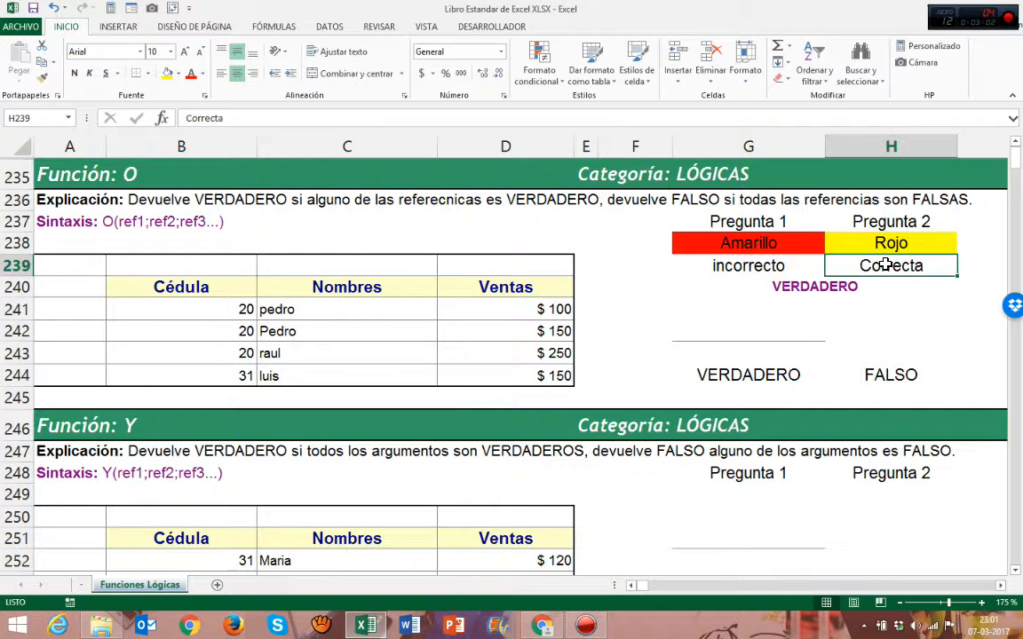
{"action": "type", "text": "Incorrecto"}
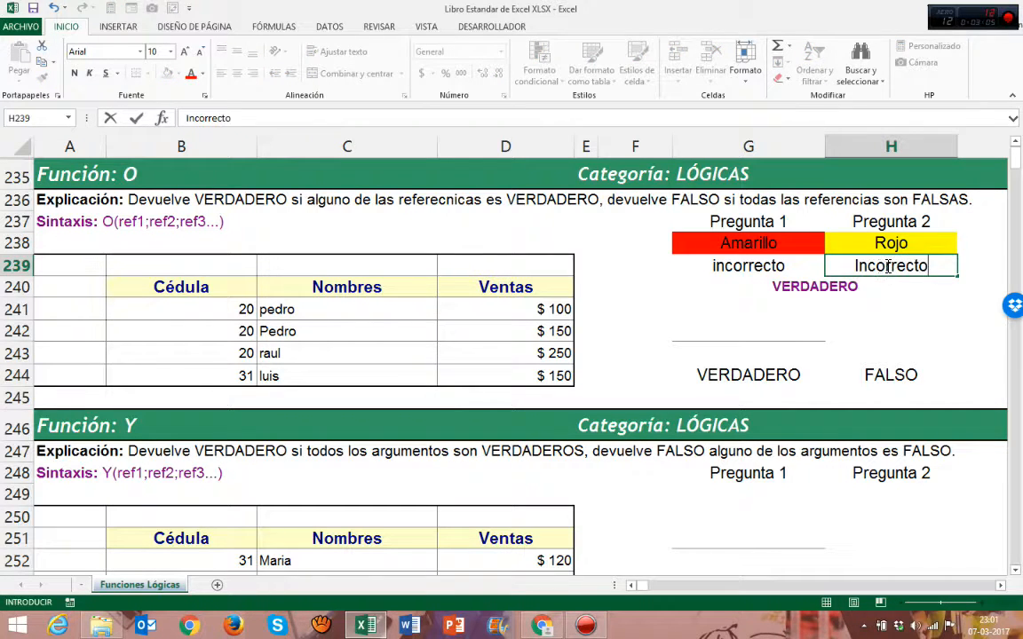
{"action": "key", "text": "Return"}
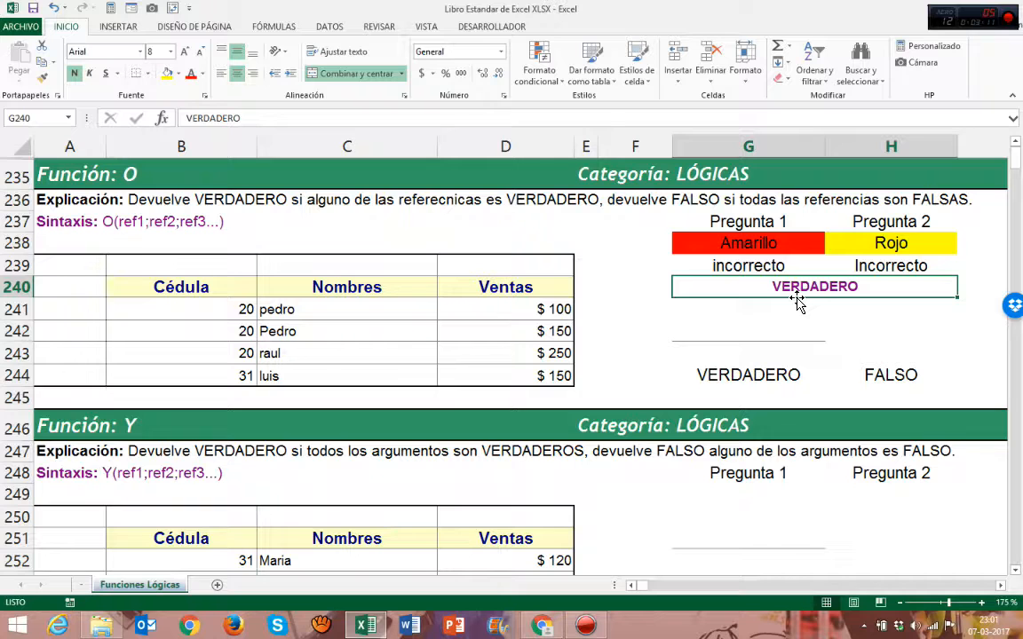
Replace the merged result cell's value with FALSO
{"action": "type", "text": "FAL"}
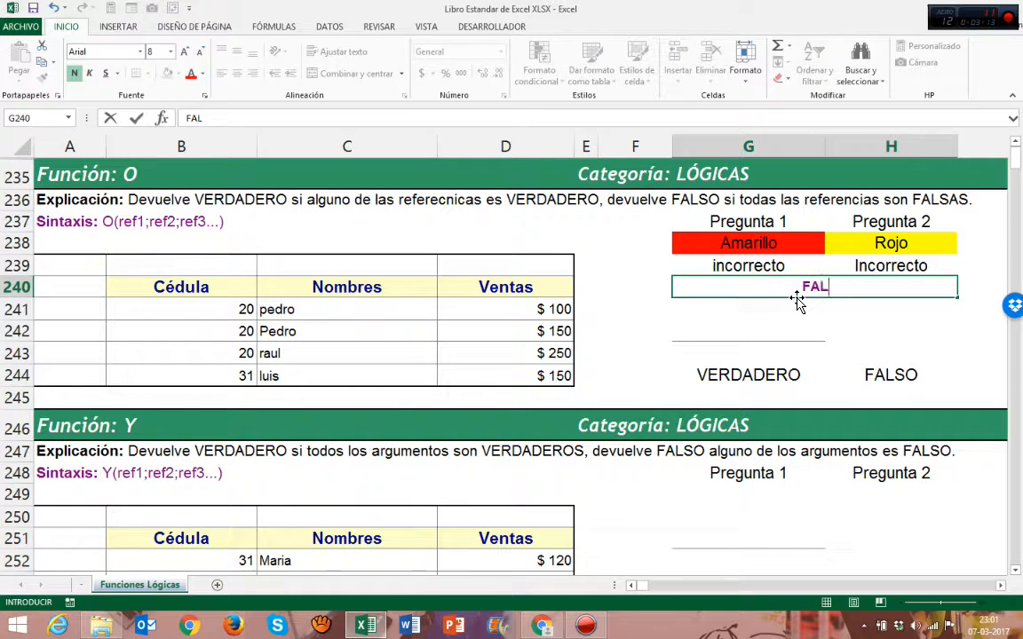
{"action": "type", "text": "SO"}
{"action": "key", "text": "Return"}
{"action": "left_click", "coordinate": [727, 244]}
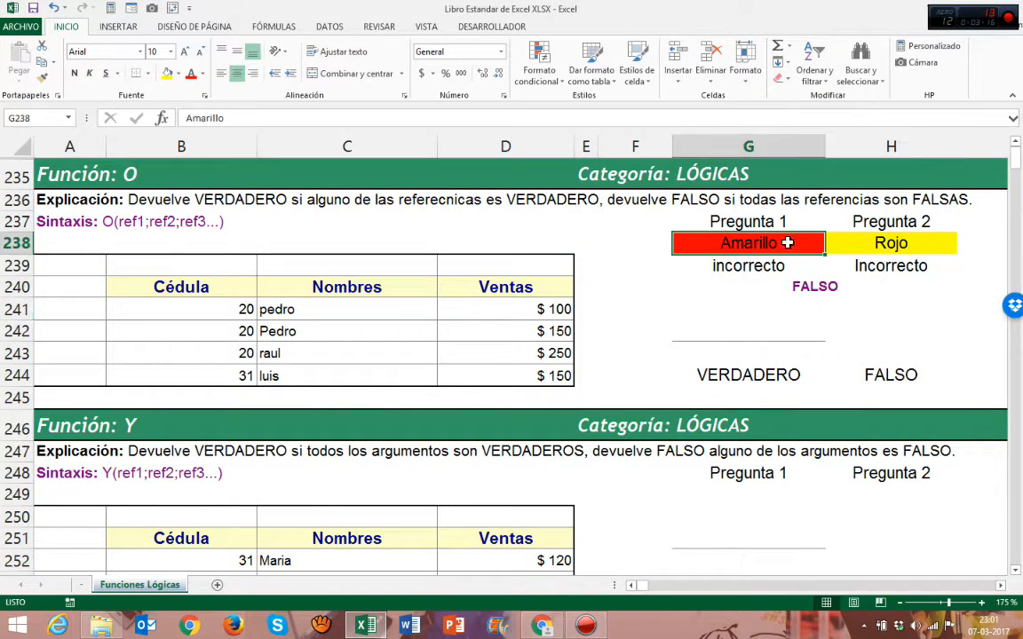
{"action": "left_click", "coordinate": [891, 244]}
{"action": "left_click", "coordinate": [879, 265]}
{"action": "left_click", "coordinate": [819, 265]}
{"action": "left_click", "coordinate": [846, 265]}
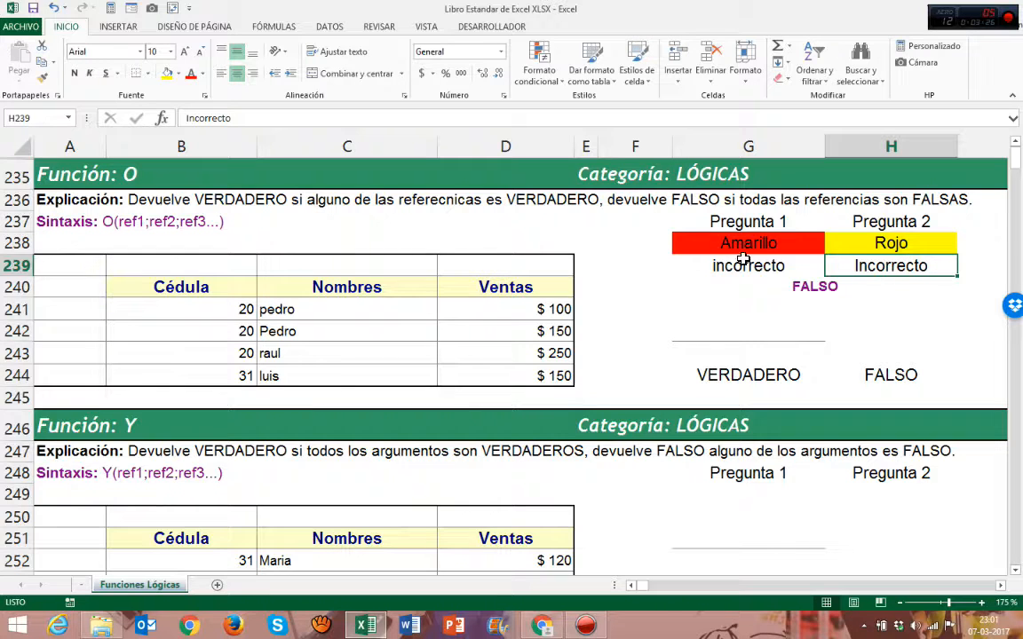
{"action": "left_click", "coordinate": [794, 271]}
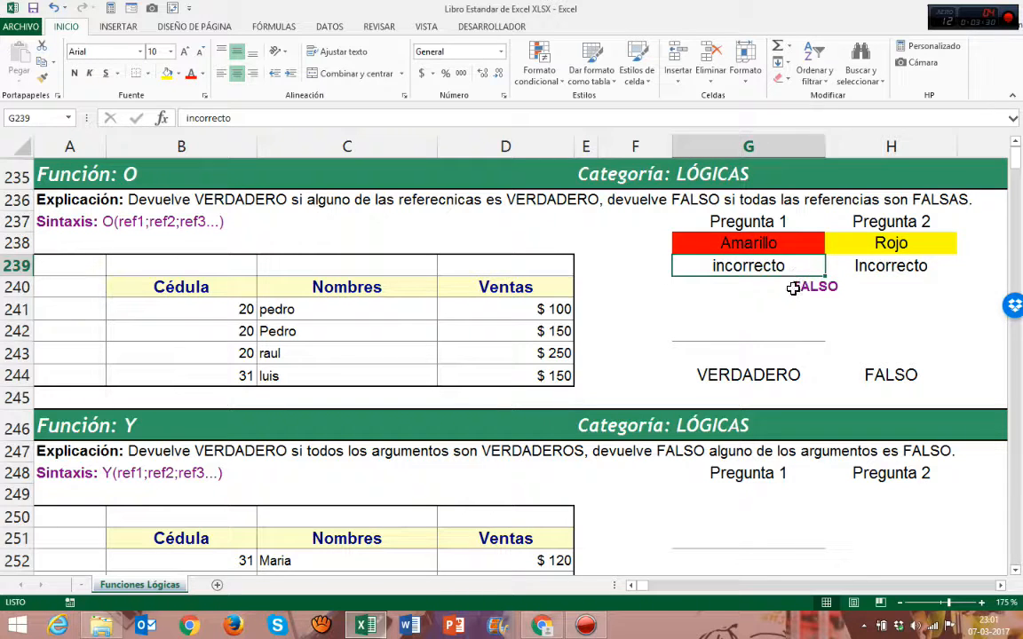
Set Pregunta 1's answer to Rojo and Pregunta 2's answer to Azul
{"action": "left_click", "coordinate": [793, 288]}
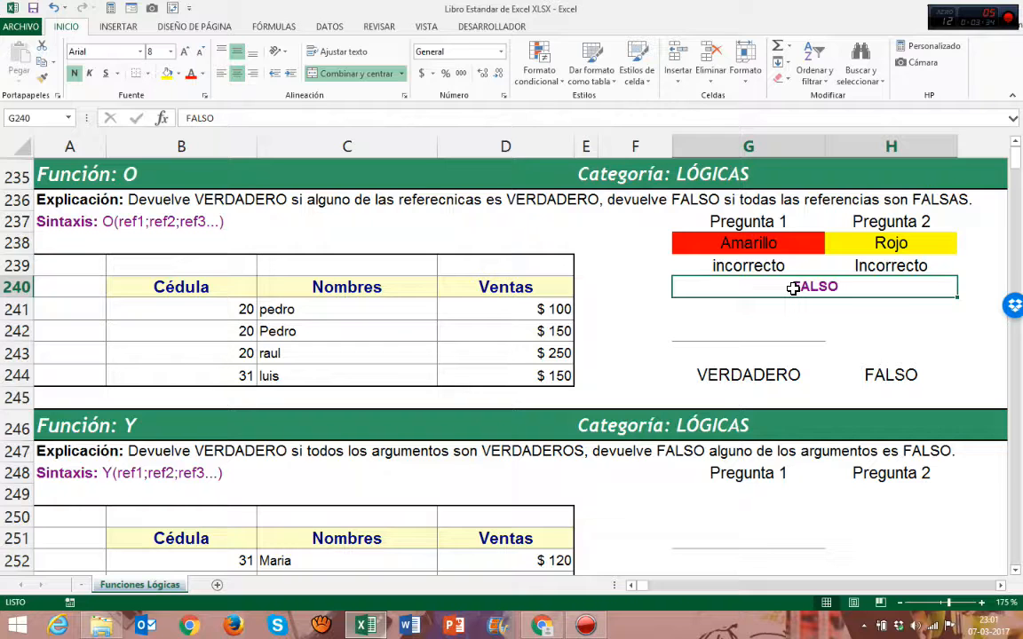
{"action": "left_click", "coordinate": [751, 252]}
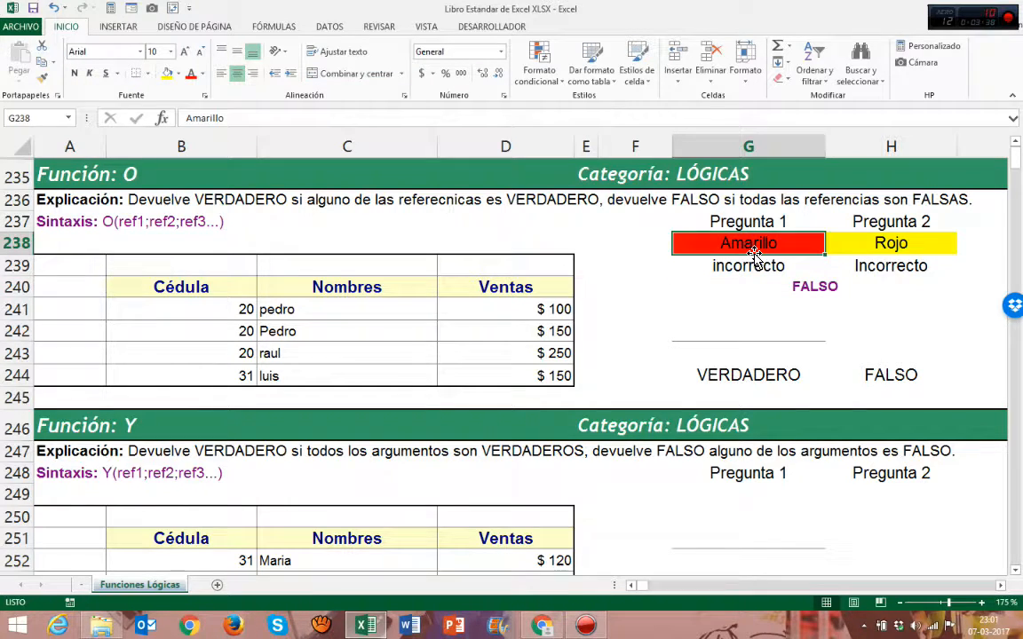
{"action": "type", "text": "Riojo"}
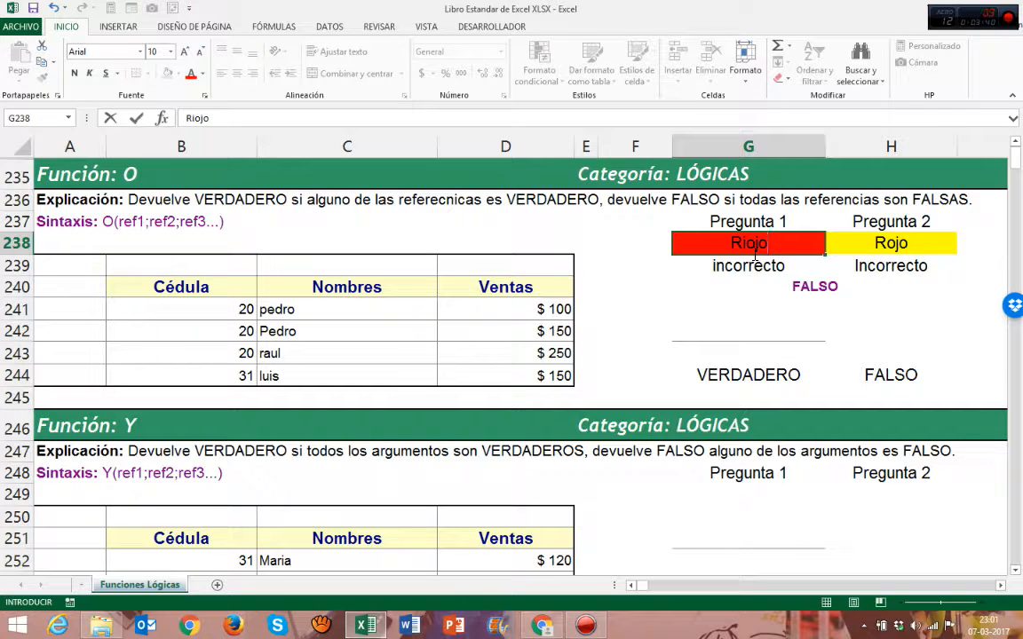
{"action": "key", "text": "BackSpace"}
{"action": "key", "text": "BackSpace"}
{"action": "key", "text": "BackSpace"}
{"action": "key", "text": "BackSpace"}
{"action": "type", "text": "o"}
{"action": "key", "text": "Tab"}
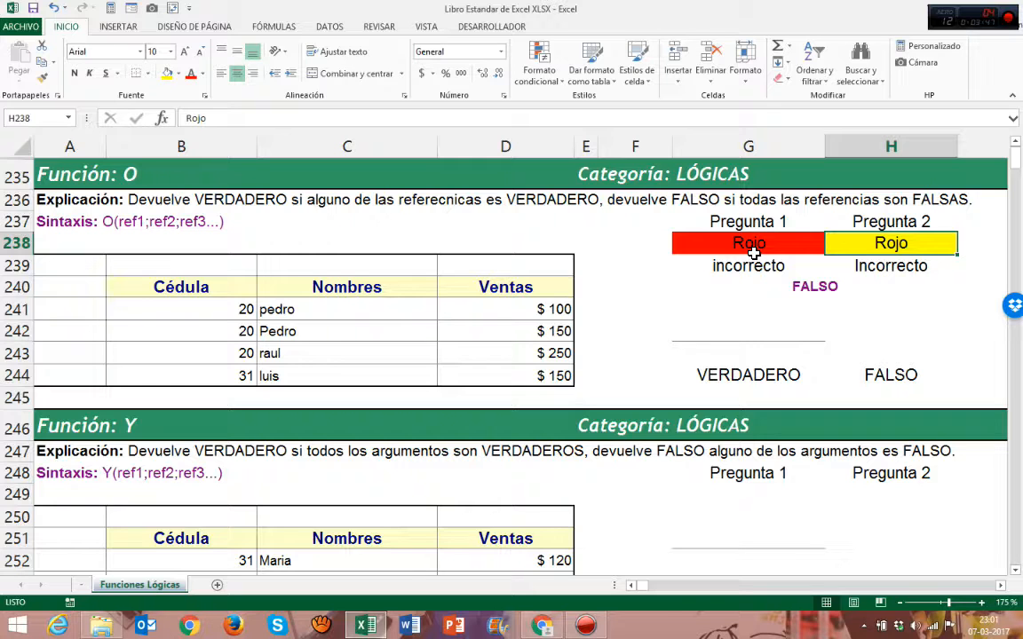
{"action": "type", "text": "Azul"}
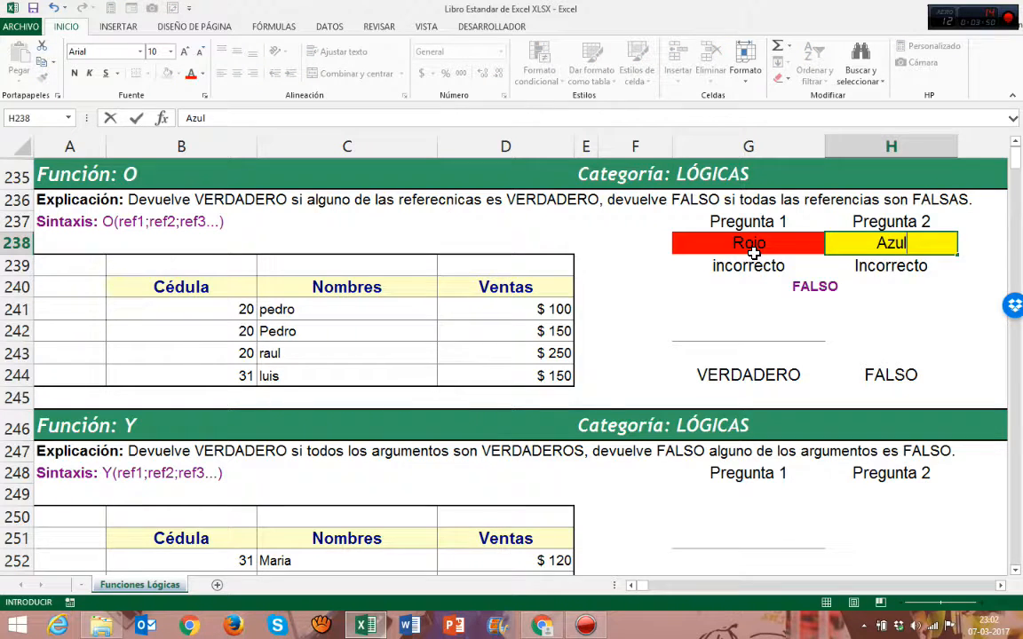
{"action": "key", "text": "Return"}
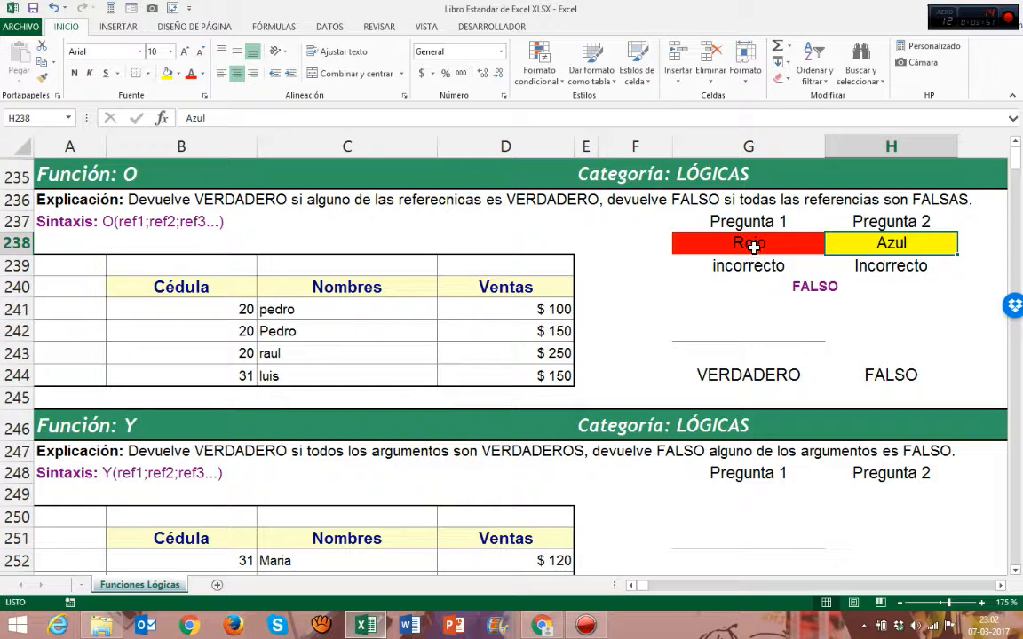
Change Pregunta 1's result in row 239 to Correcto
{"action": "left_click", "coordinate": [751, 251]}
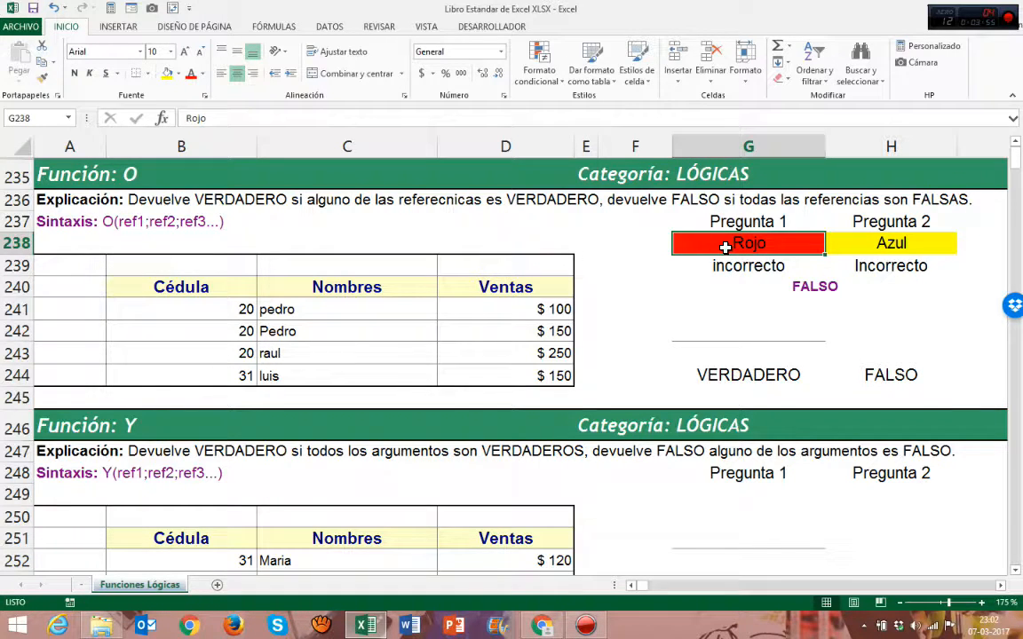
{"action": "left_click", "coordinate": [733, 262]}
{"action": "type", "text": "Correcto"}
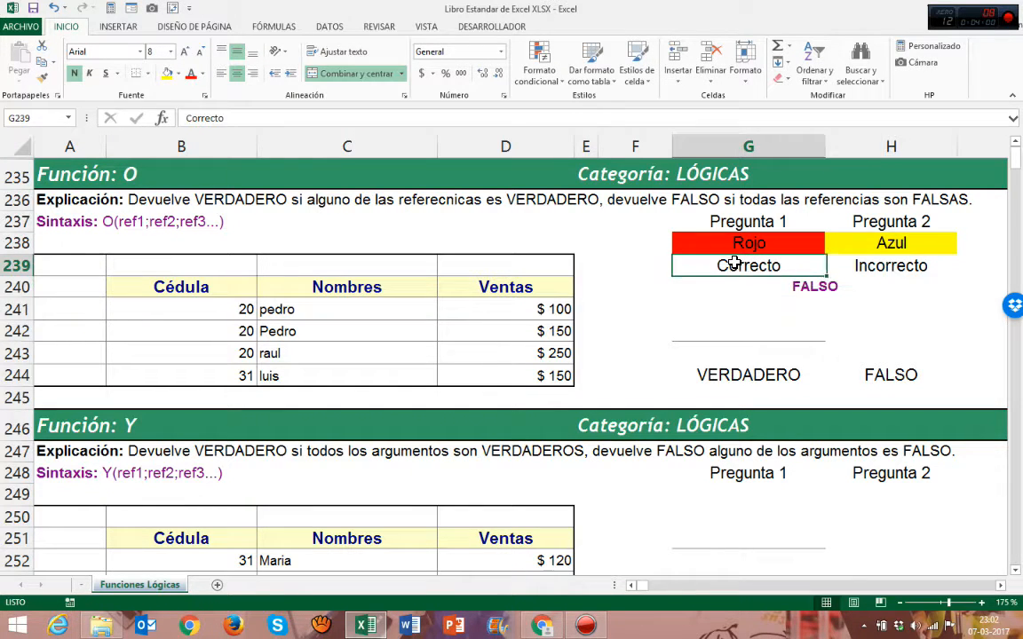
{"action": "left_click", "coordinate": [857, 266]}
{"action": "left_click", "coordinate": [859, 252]}
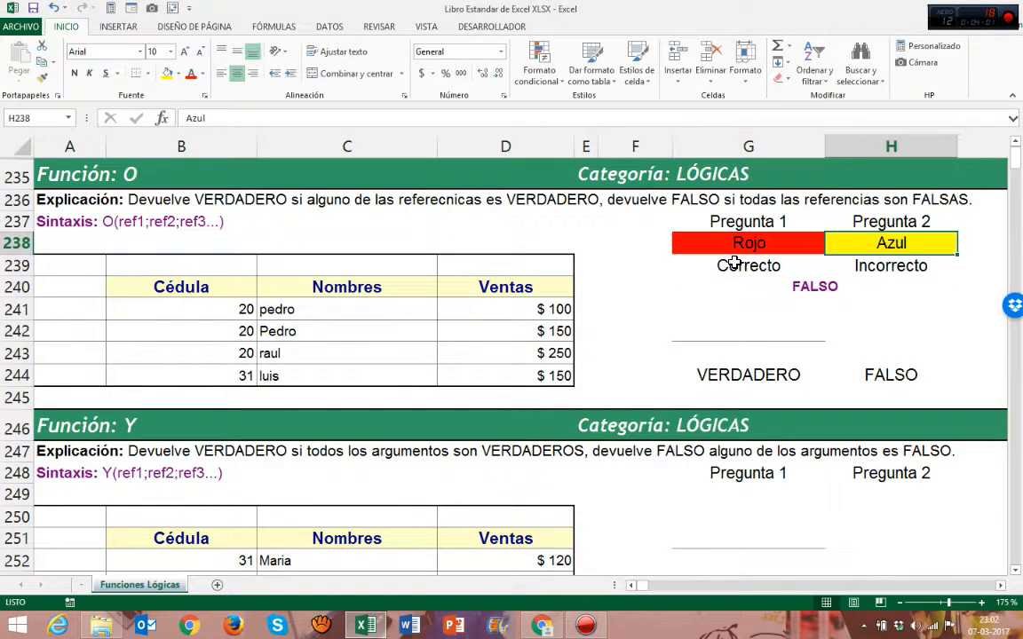
{"action": "left_click", "coordinate": [882, 267]}
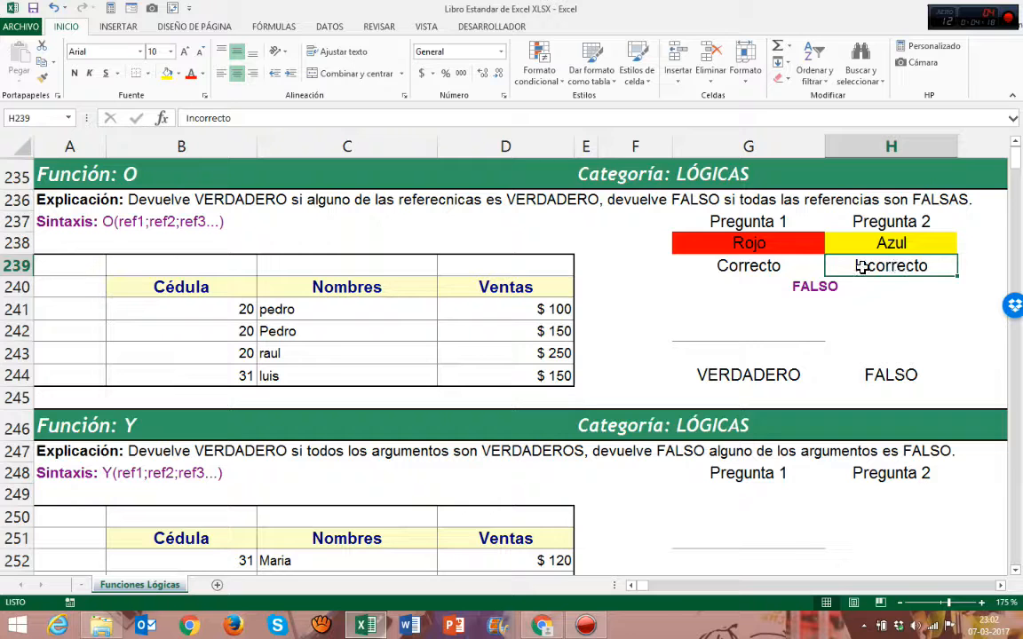
Replace the merged result cell's value with VERDADERO
{"action": "left_click", "coordinate": [795, 293]}
{"action": "type", "text": "VERDADERO"}
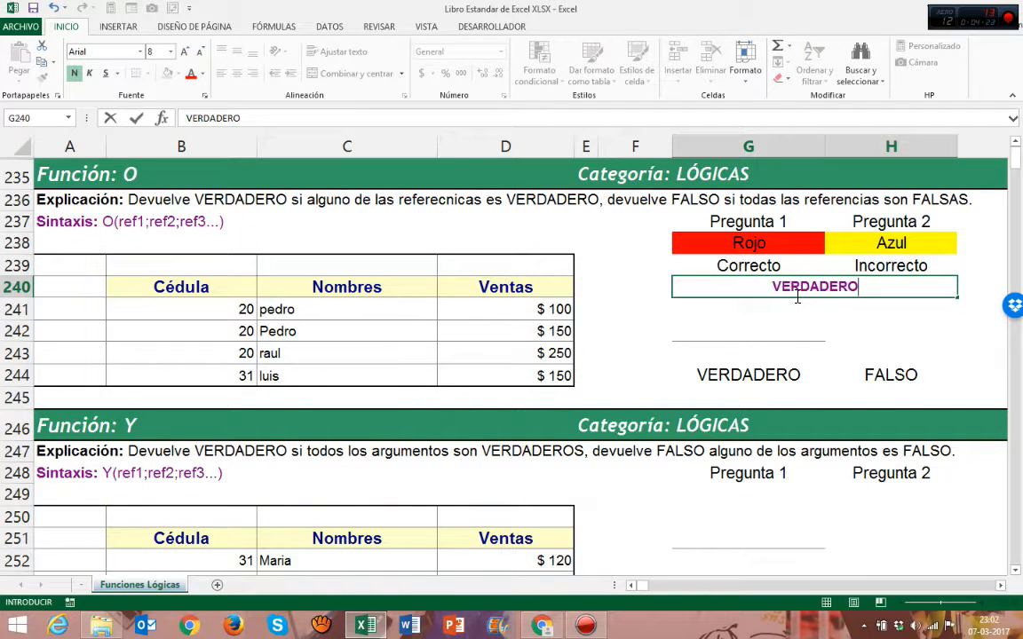
{"action": "key", "text": "Return"}
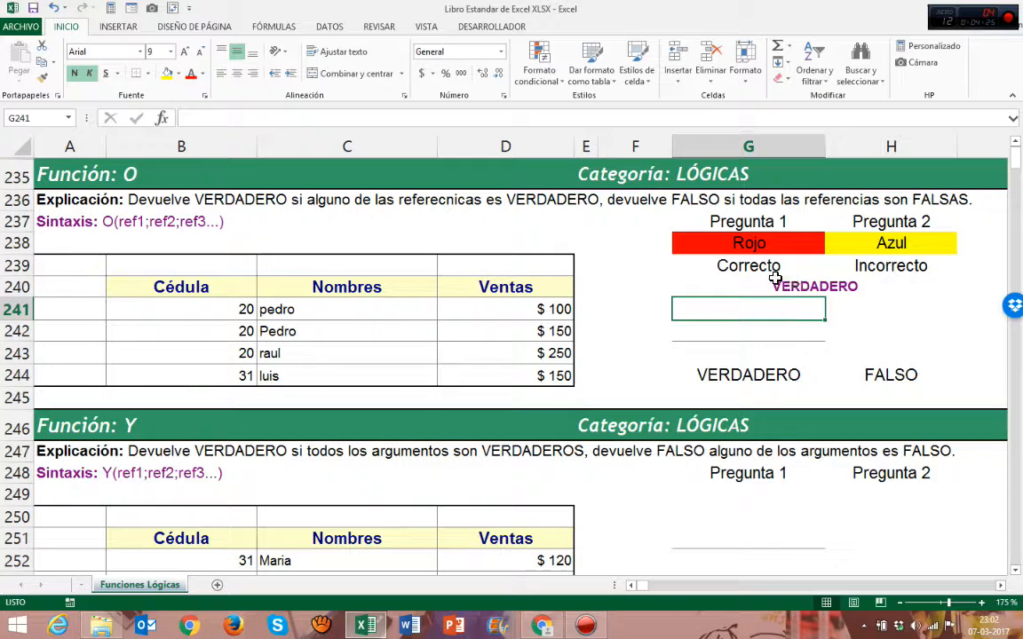
Review the answer, result and VERDADERO/FALSO cells of the example alongside the syntax line
{"action": "left_click", "coordinate": [804, 246]}
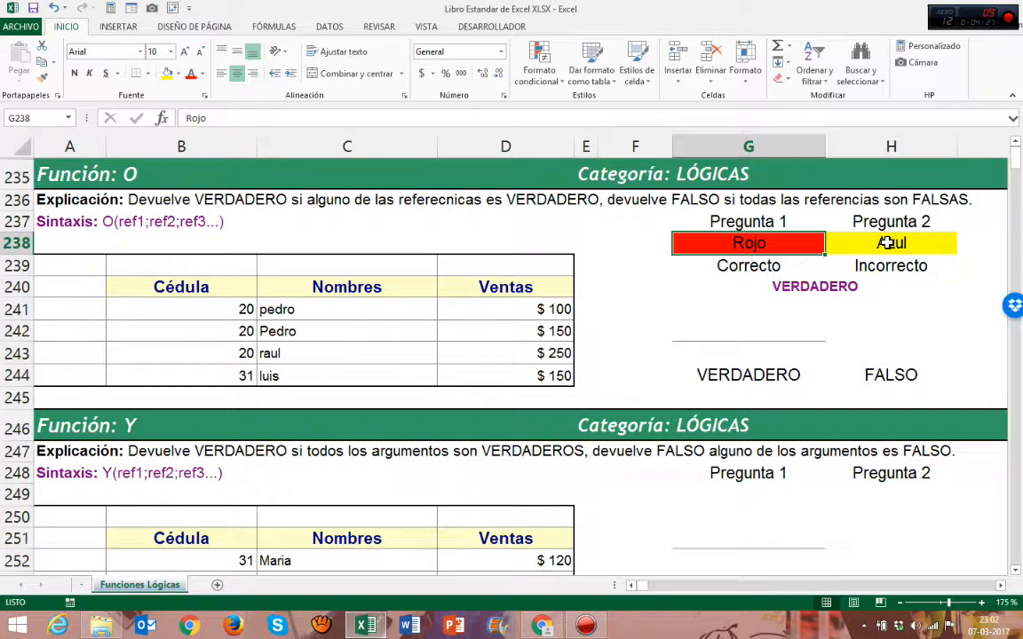
{"action": "left_click", "coordinate": [780, 269]}
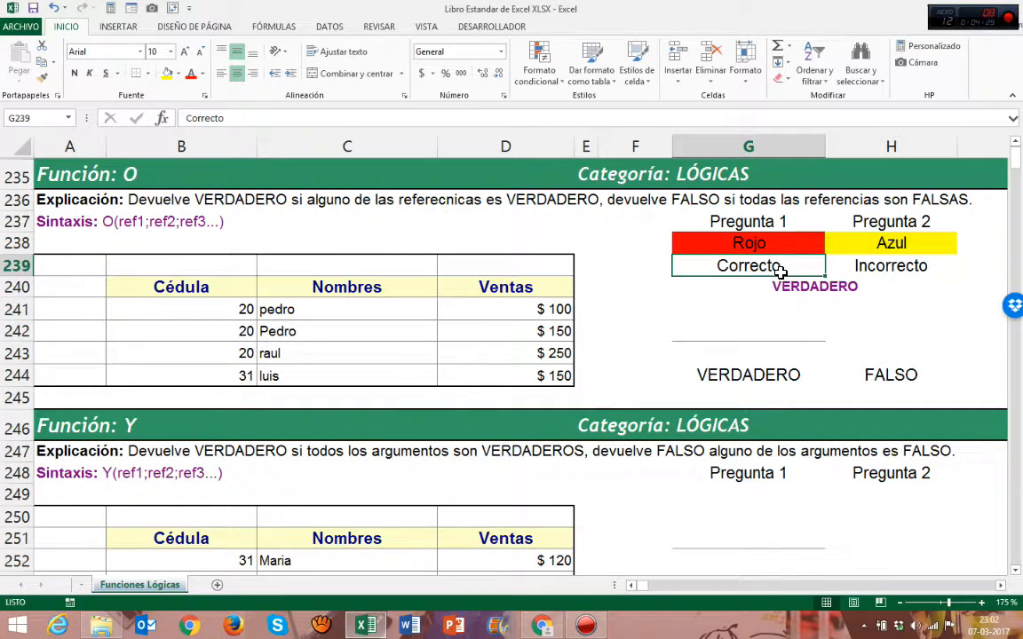
{"action": "left_click", "coordinate": [793, 287]}
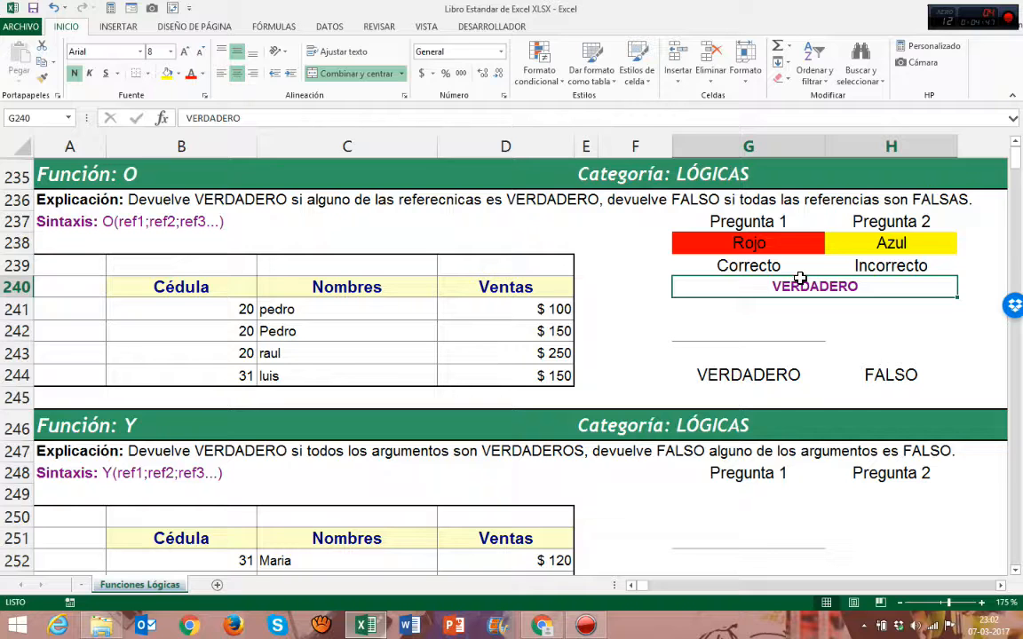
{"action": "left_click", "coordinate": [724, 262]}
{"action": "left_click", "coordinate": [800, 284]}
{"action": "left_click", "coordinate": [762, 376]}
{"action": "left_click", "coordinate": [875, 375]}
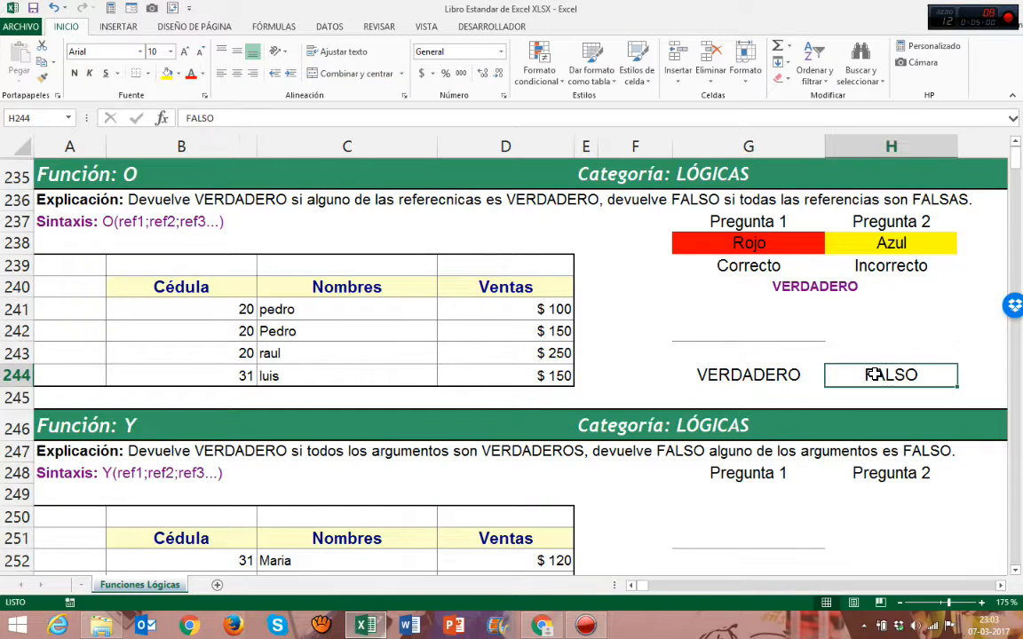
{"action": "left_click", "coordinate": [753, 375]}
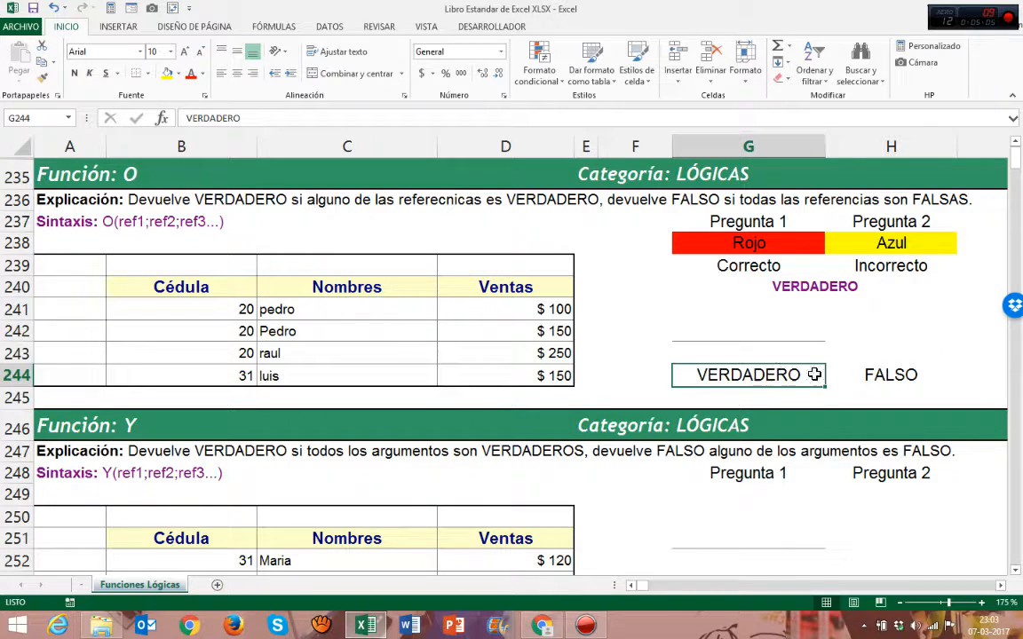
{"action": "left_click", "coordinate": [874, 375]}
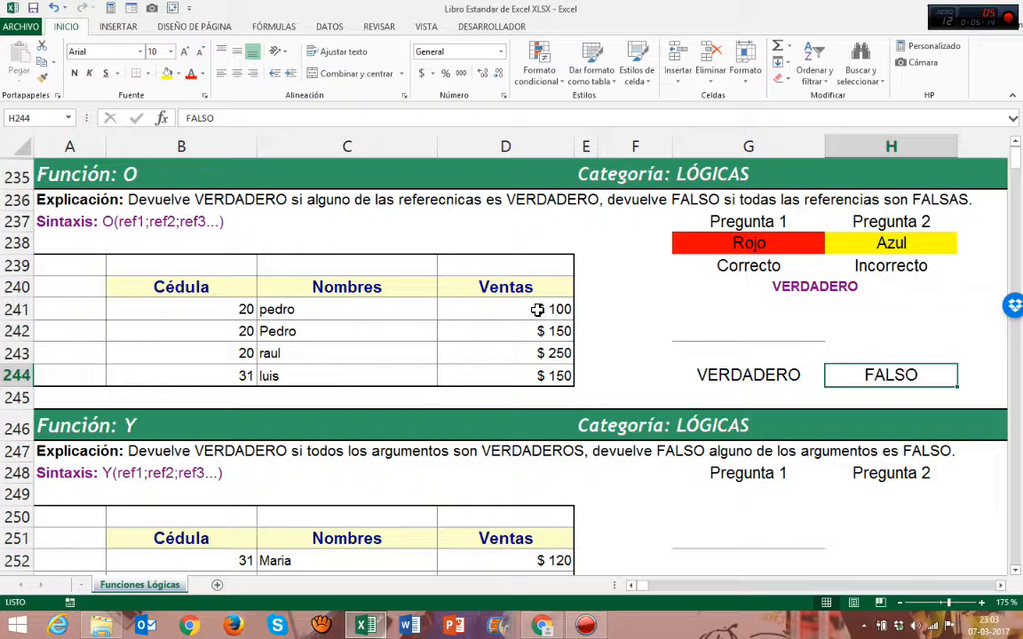
{"action": "left_click", "coordinate": [112, 226]}
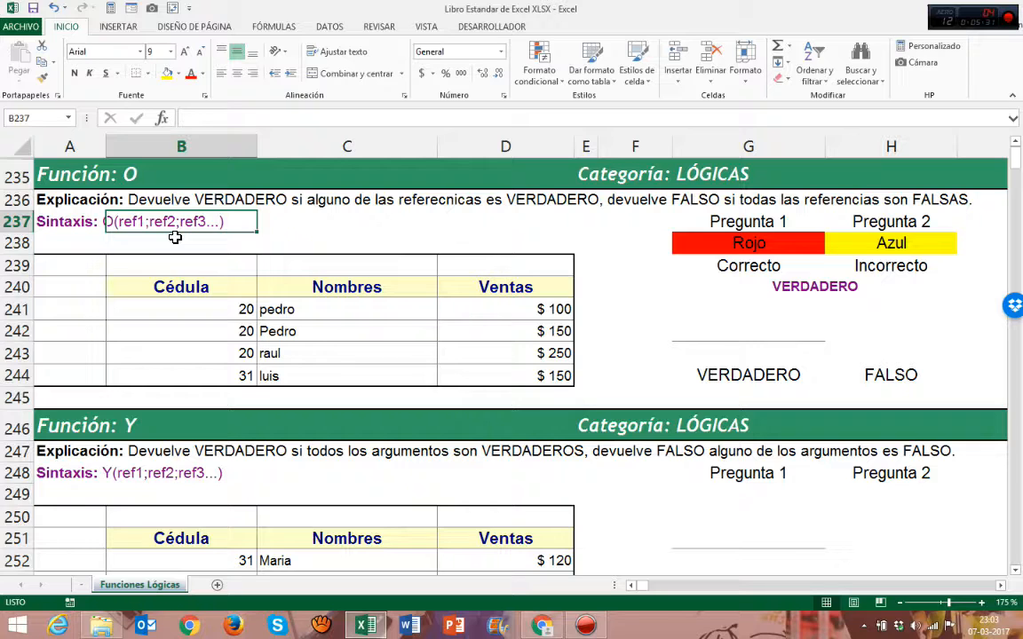
Start an O formula in G242 whose first condition checks that B241 equals 20
{"action": "left_click", "coordinate": [735, 334]}
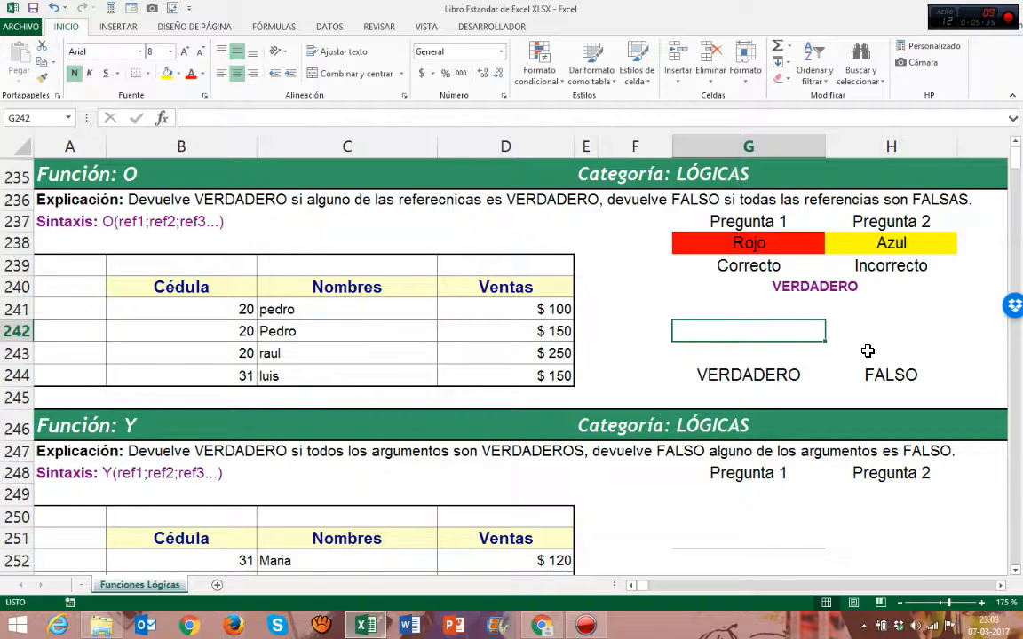
{"action": "type", "text": "="}
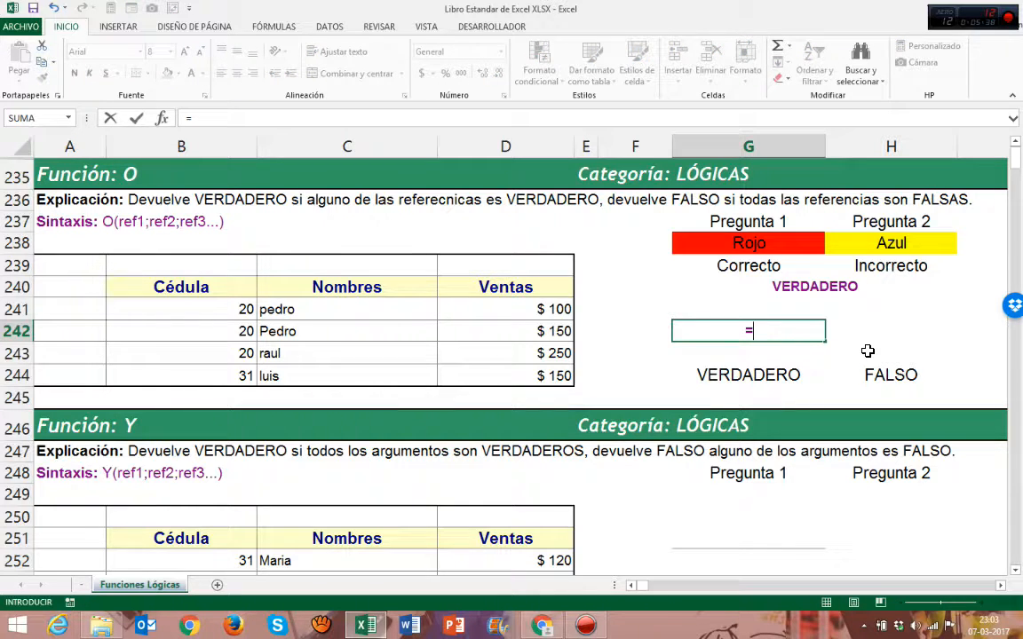
{"action": "type", "text": "O"}
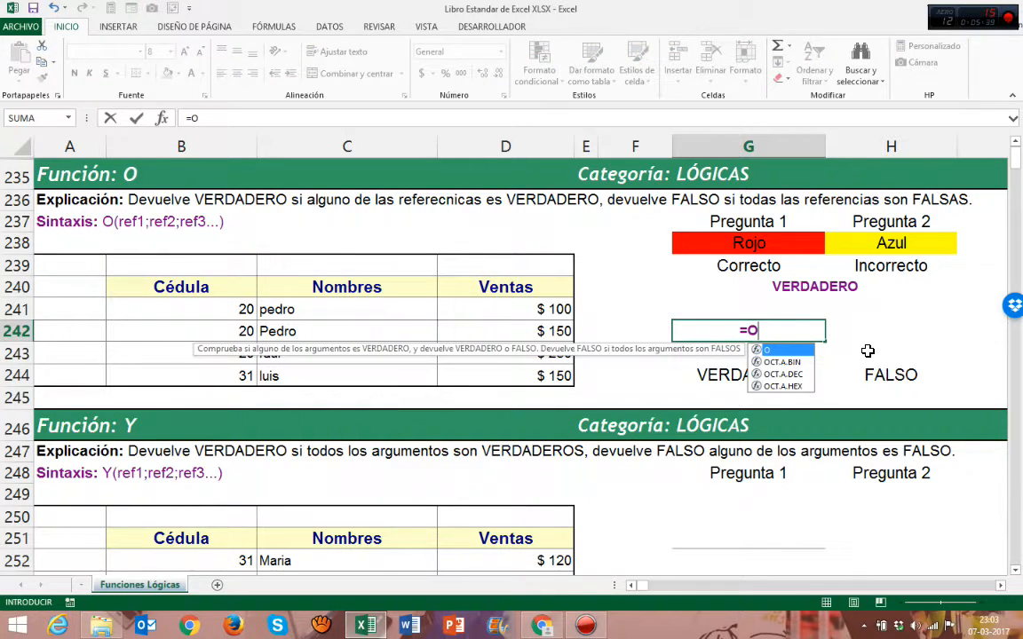
{"action": "double_click", "coordinate": [787, 350]}
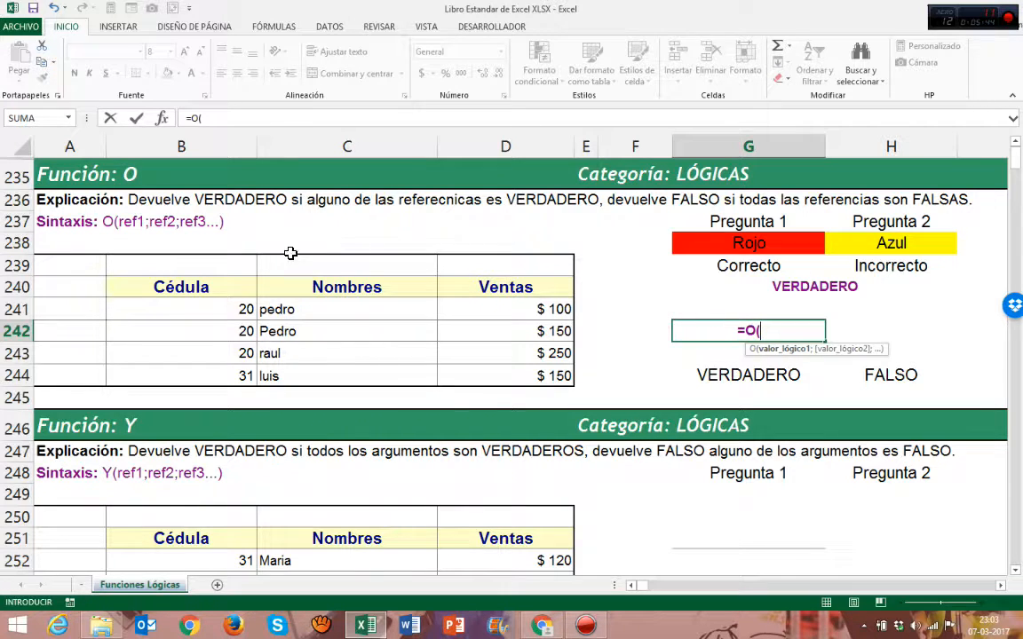
{"action": "left_click", "coordinate": [236, 307]}
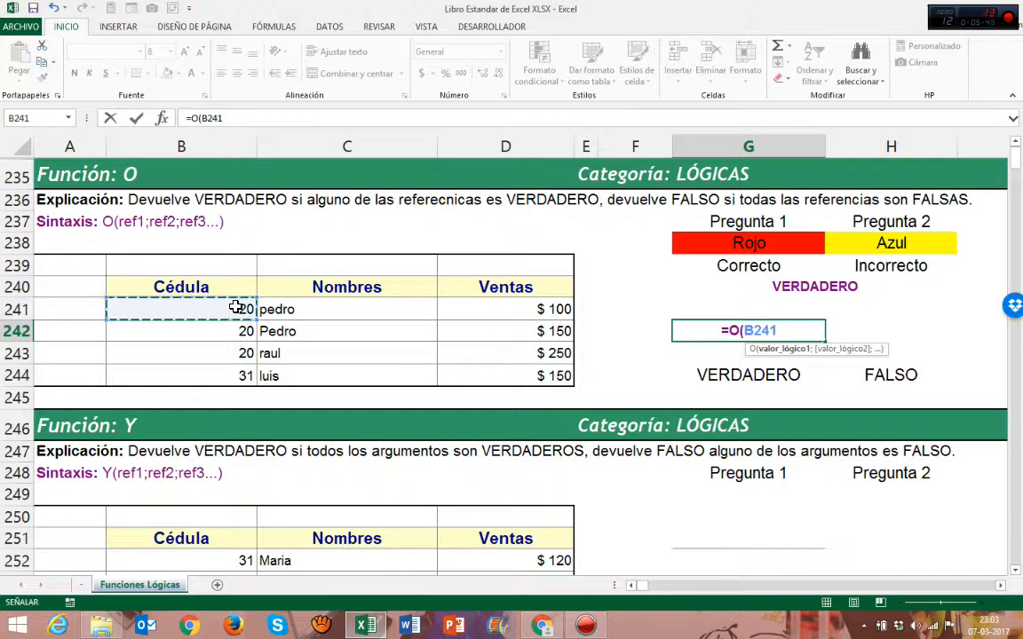
{"action": "type", "text": "="}
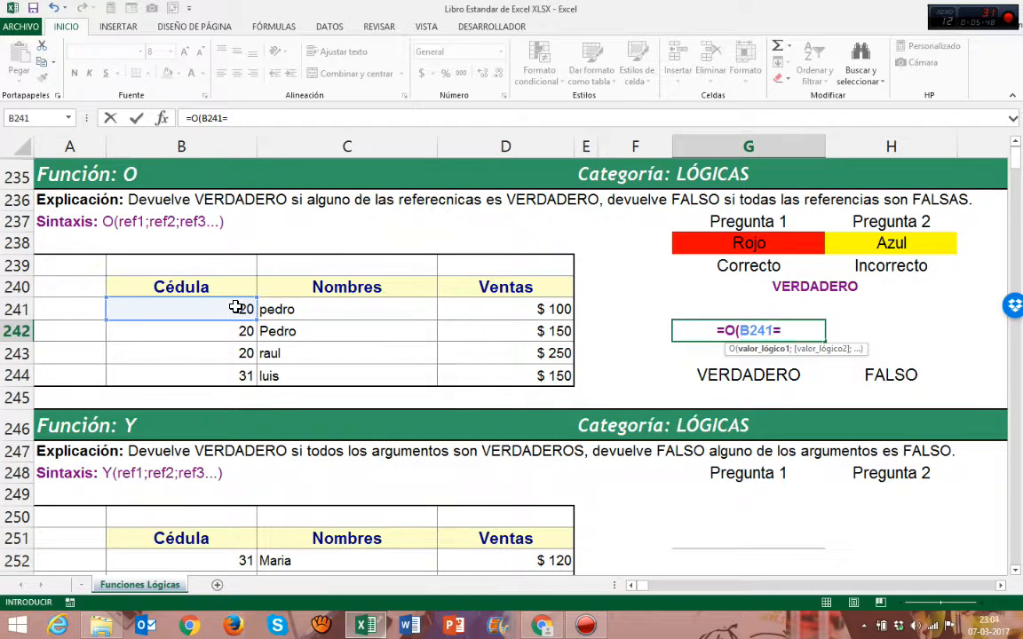
{"action": "type", "text": "20"}
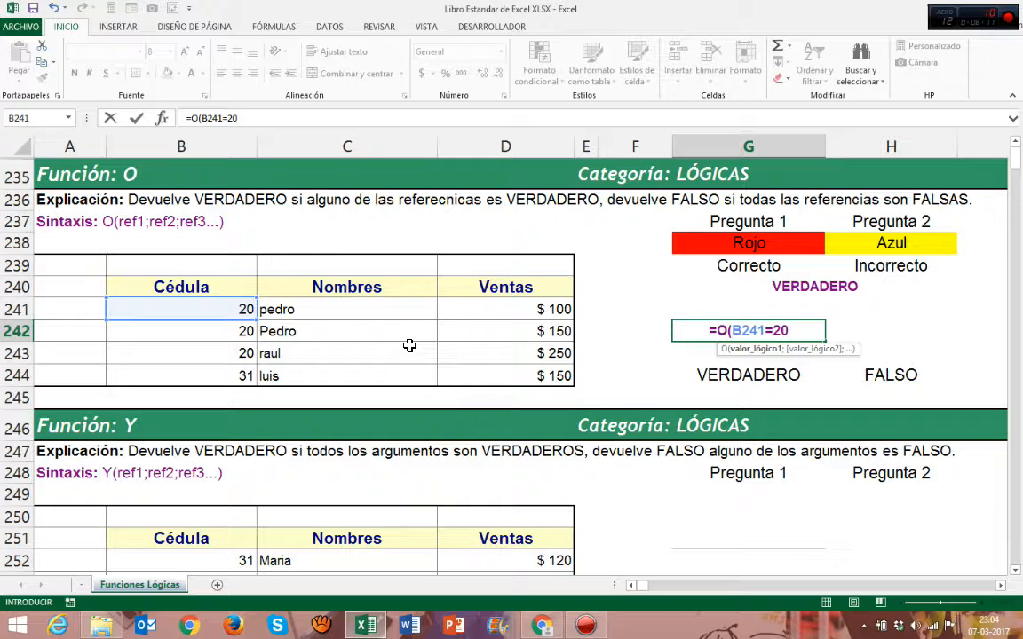
{"action": "type", "text": ";"}
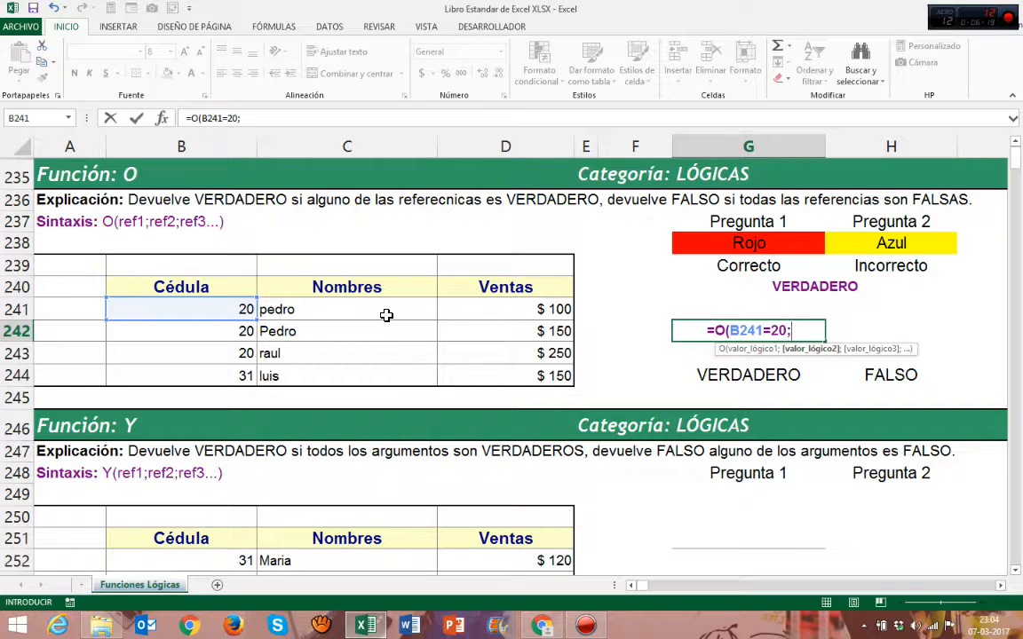
Add a second condition to the O formula checking that C241 equals "Luis"
{"action": "left_click", "coordinate": [386, 315]}
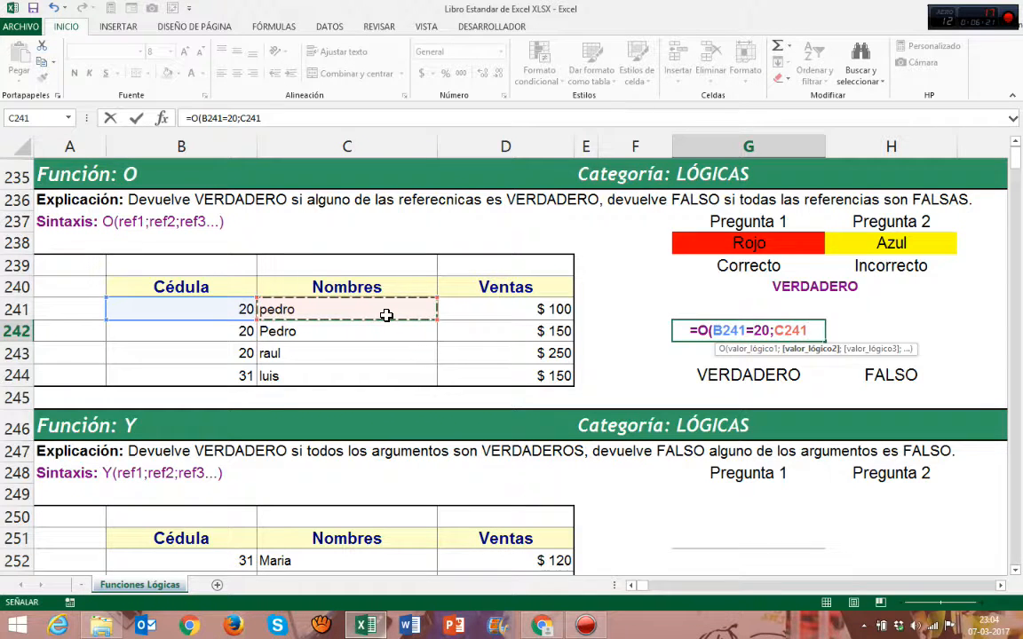
{"action": "type", "text": "=\""}
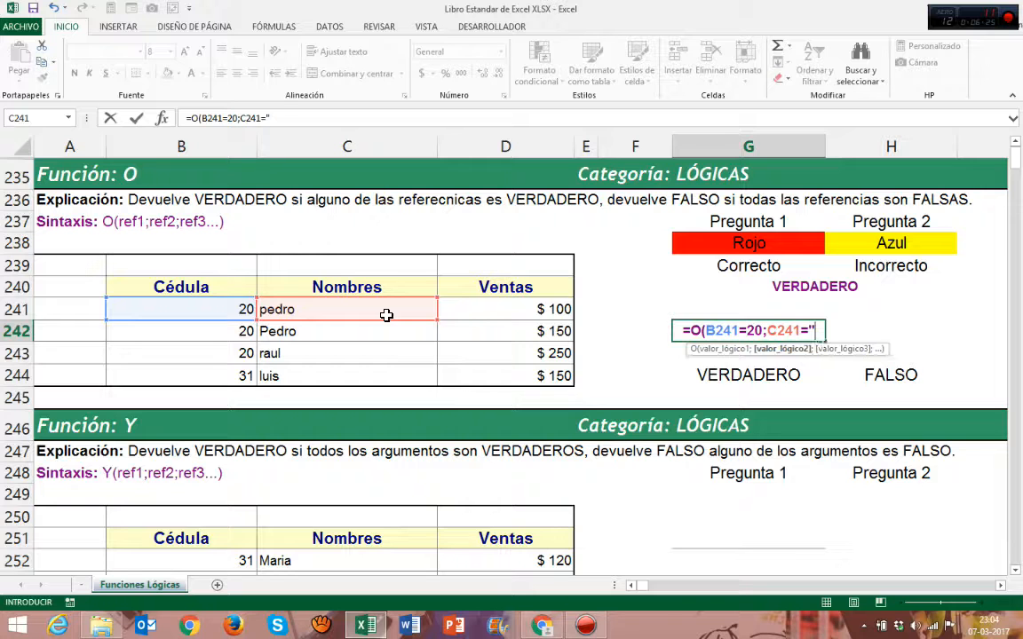
{"action": "type", "text": "Luis\""}
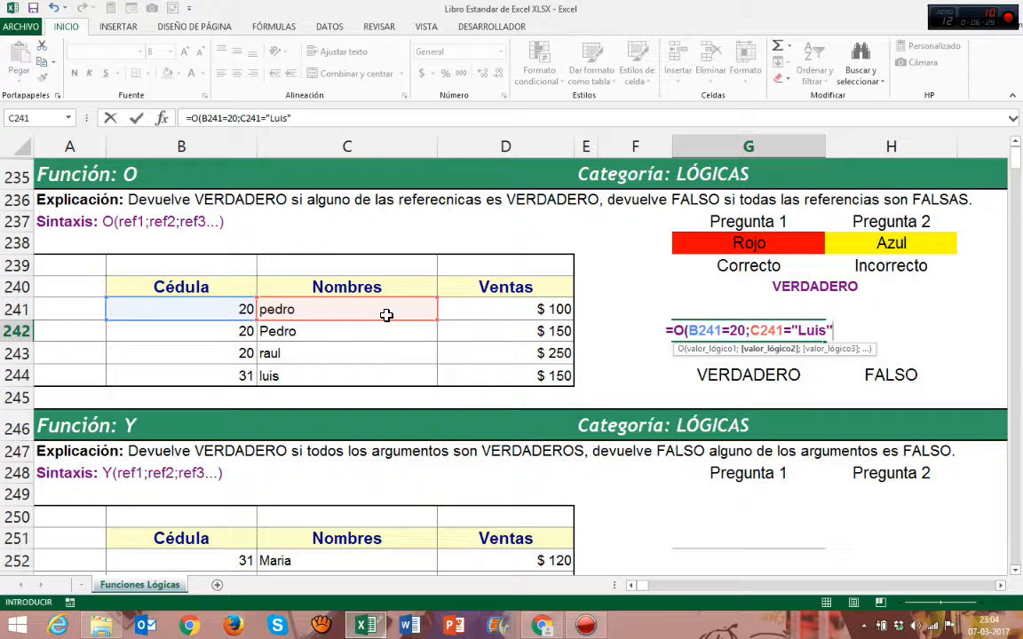
{"action": "type", "text": ";"}
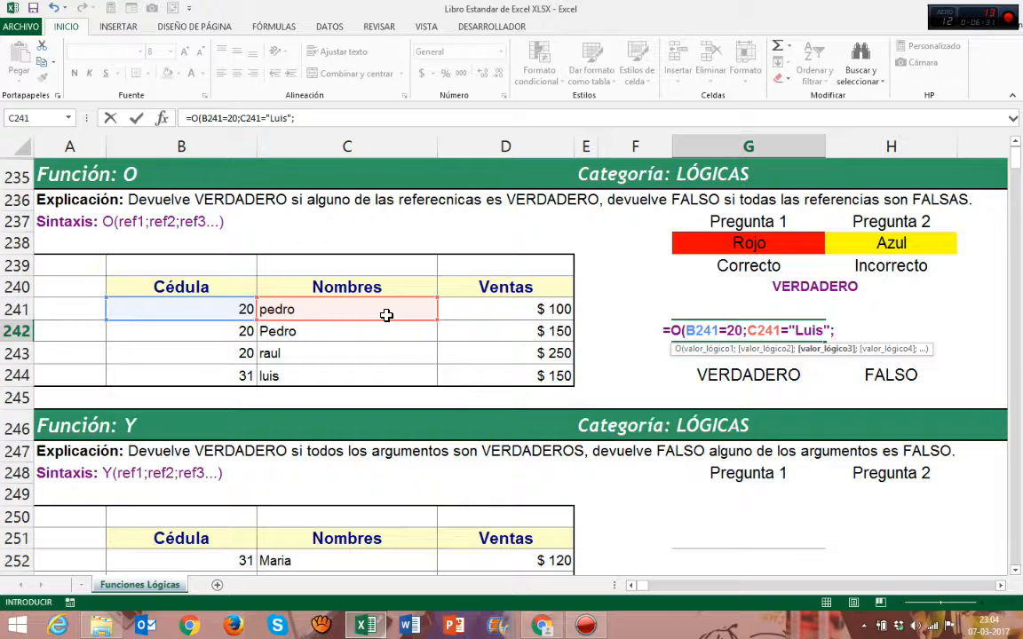
Add a third condition D241>=100, close the O formula and enter it in G242
{"action": "left_click", "coordinate": [530, 307]}
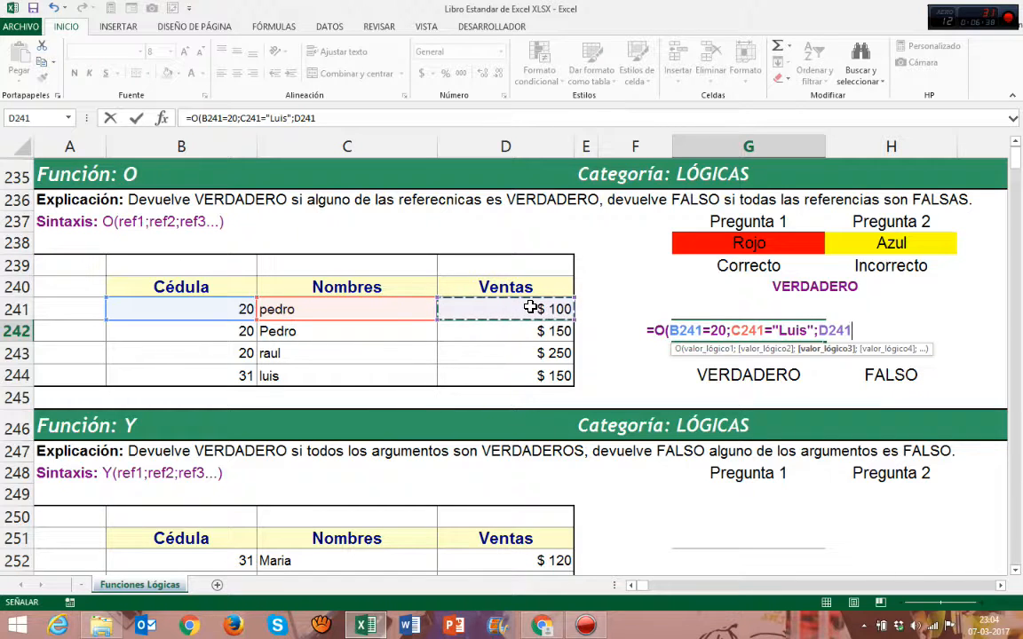
{"action": "type", "text": ">"}
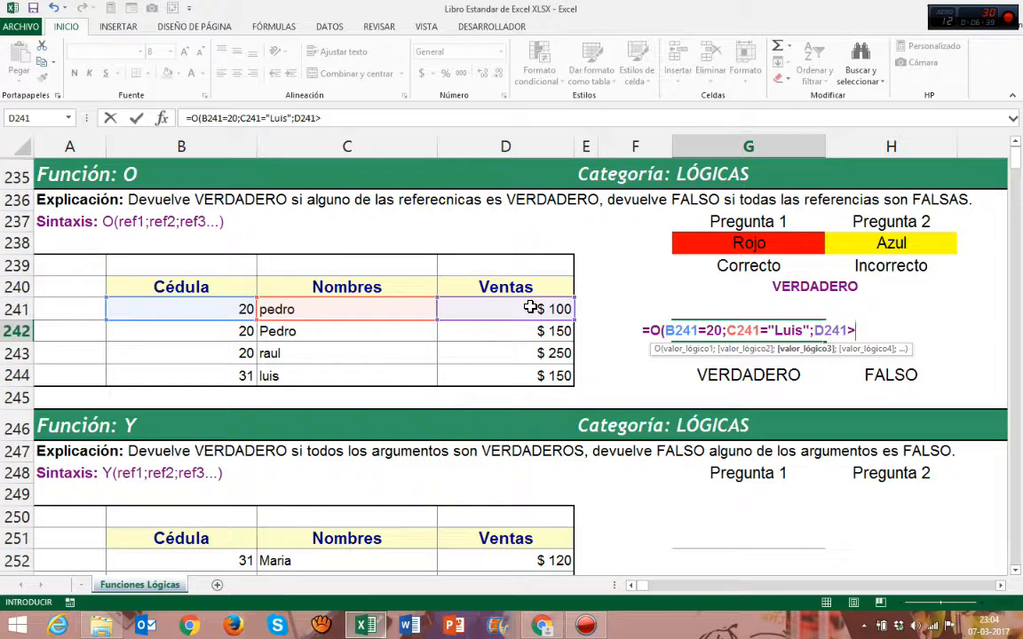
{"action": "type", "text": "=100"}
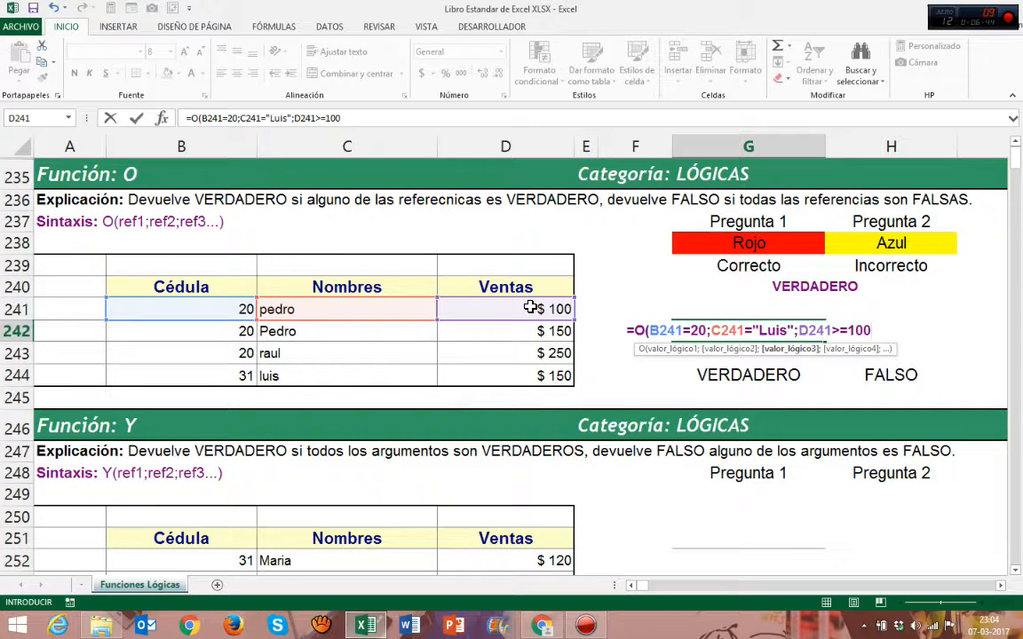
{"action": "type", "text": ")"}
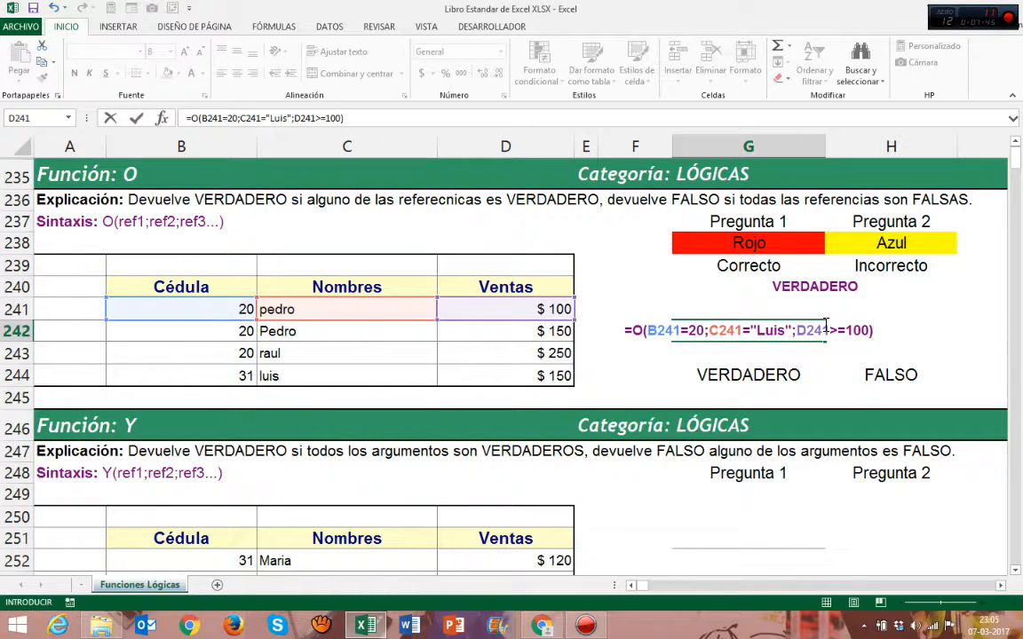
{"action": "left_click", "coordinate": [751, 331]}
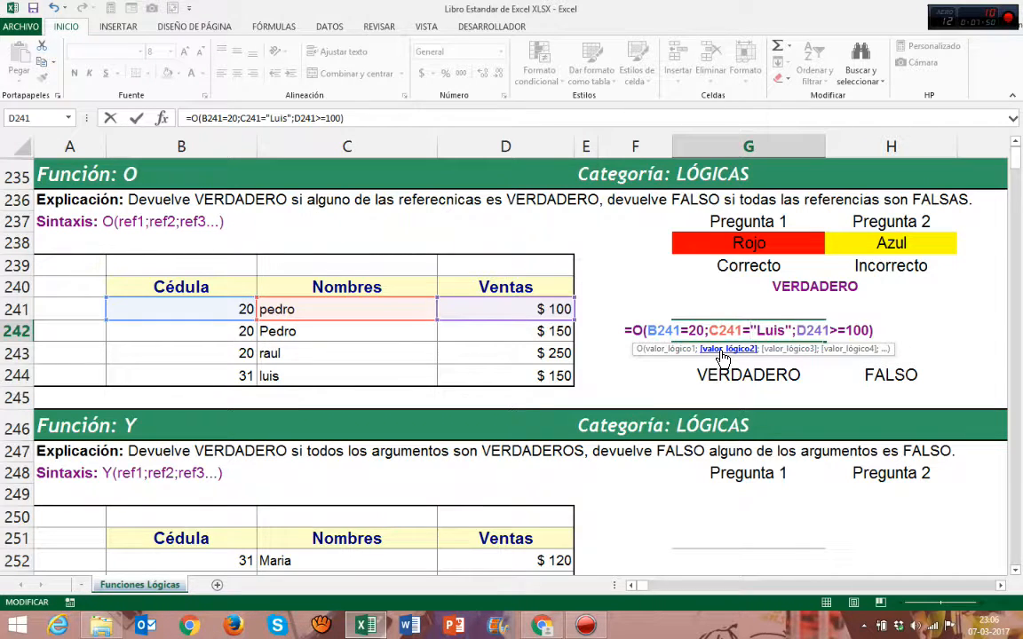
{"action": "left_click", "coordinate": [722, 350]}
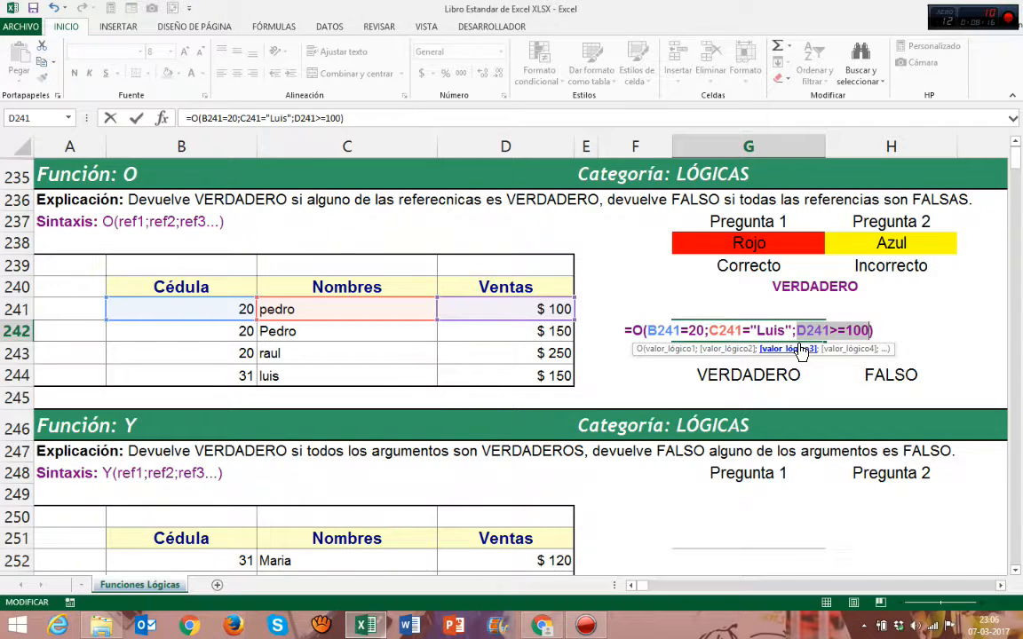
{"action": "key", "text": "Return"}
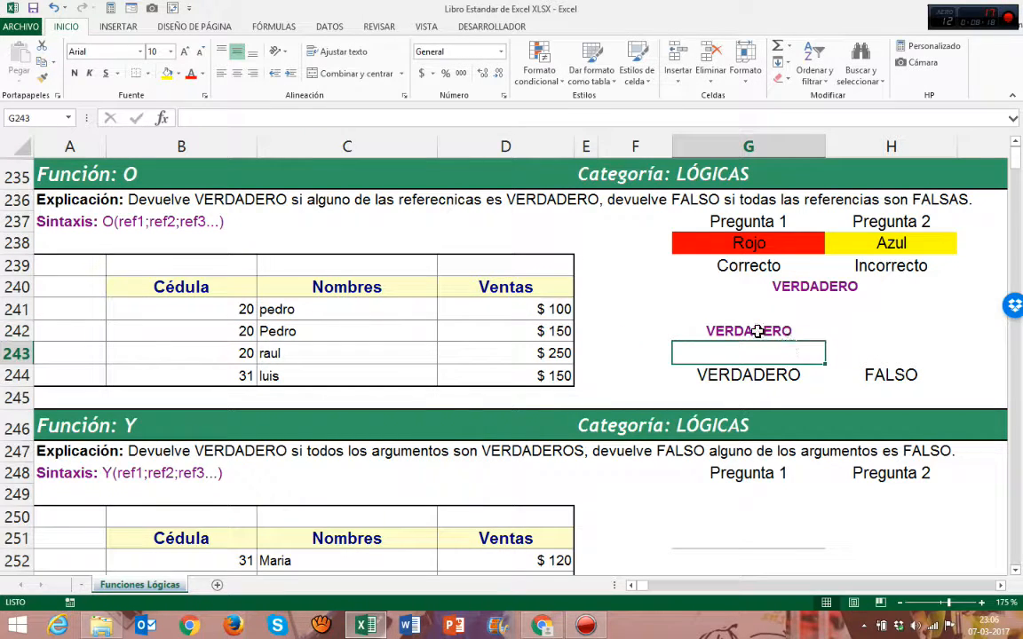
Examine the O formula in G242 and the Y function example area below it
{"action": "left_click", "coordinate": [719, 330]}
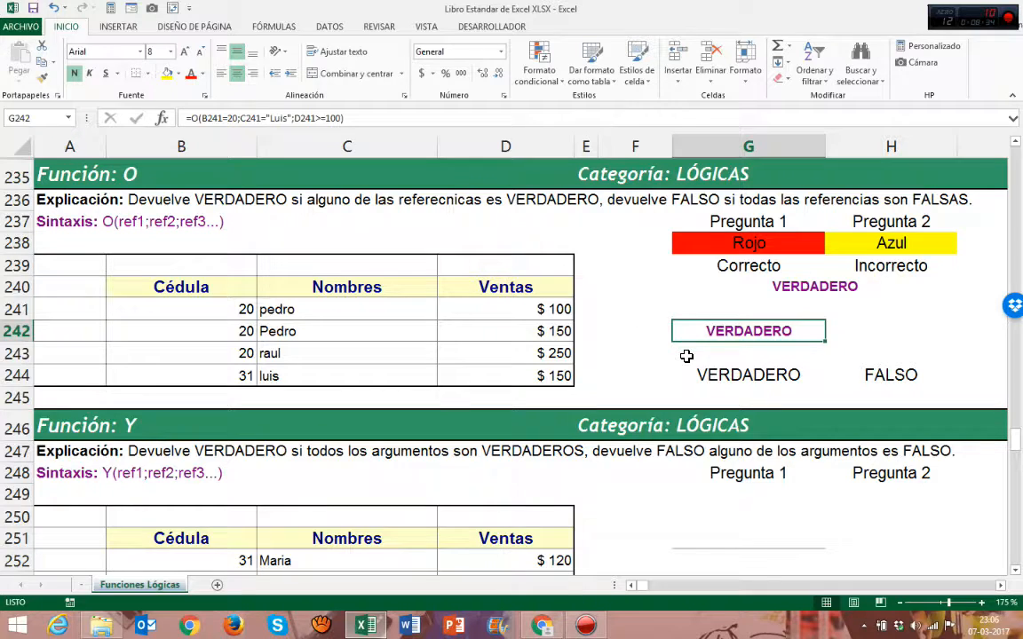
{"action": "scroll", "coordinate": [682, 358], "scroll_direction": "down", "scroll_amount": 1}
{"action": "scroll", "coordinate": [684, 363], "scroll_direction": "down", "scroll_amount": 2}
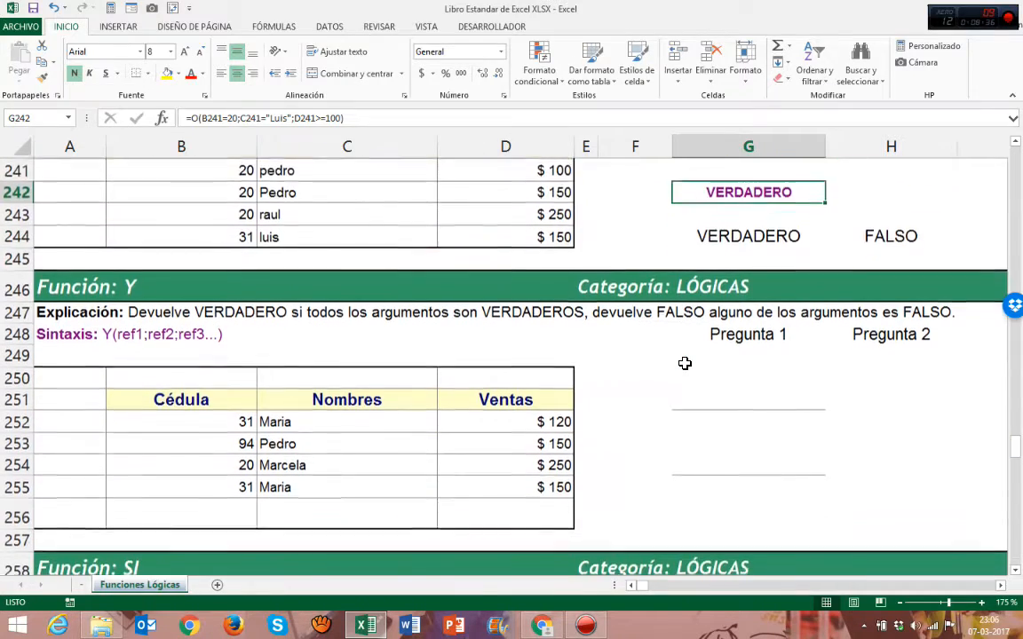
{"action": "left_click", "coordinate": [1016, 571]}
{"action": "left_click", "coordinate": [1016, 571]}
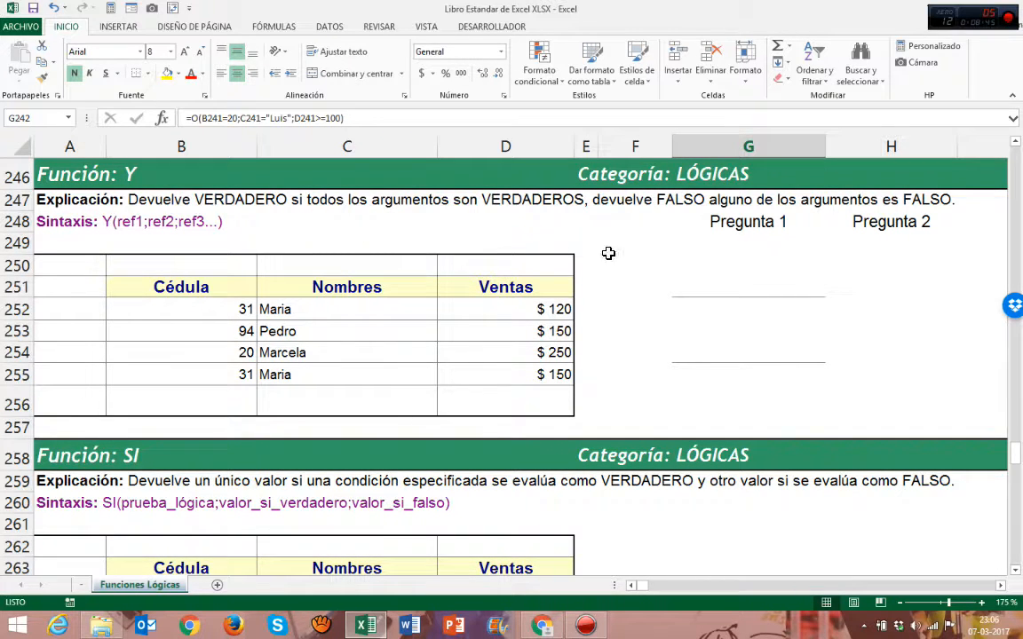
{"action": "left_click", "coordinate": [742, 242]}
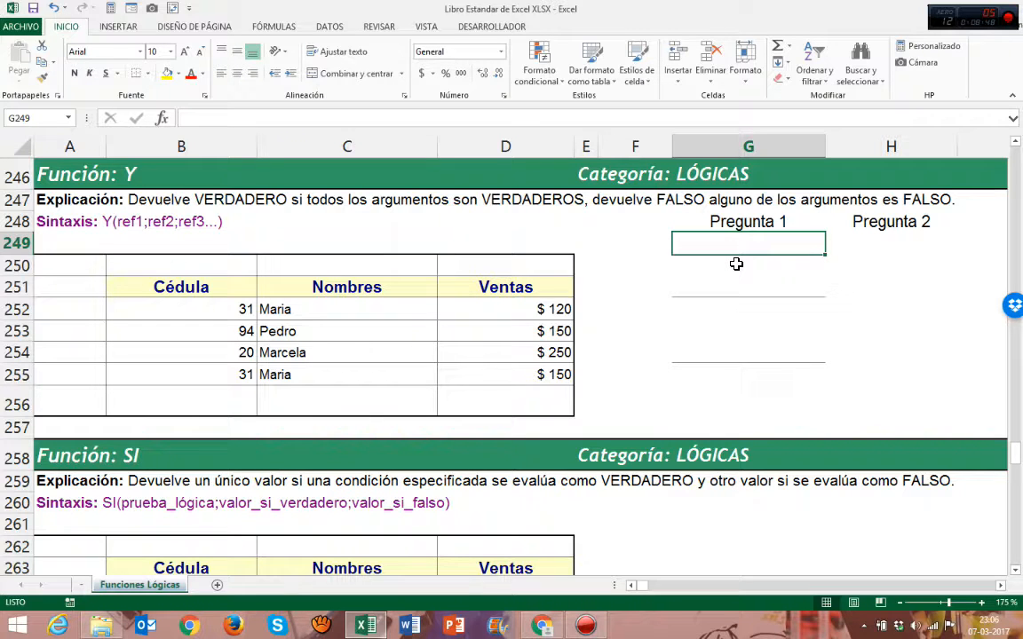
{"action": "scroll", "coordinate": [736, 264], "scroll_direction": "up", "scroll_amount": 4}
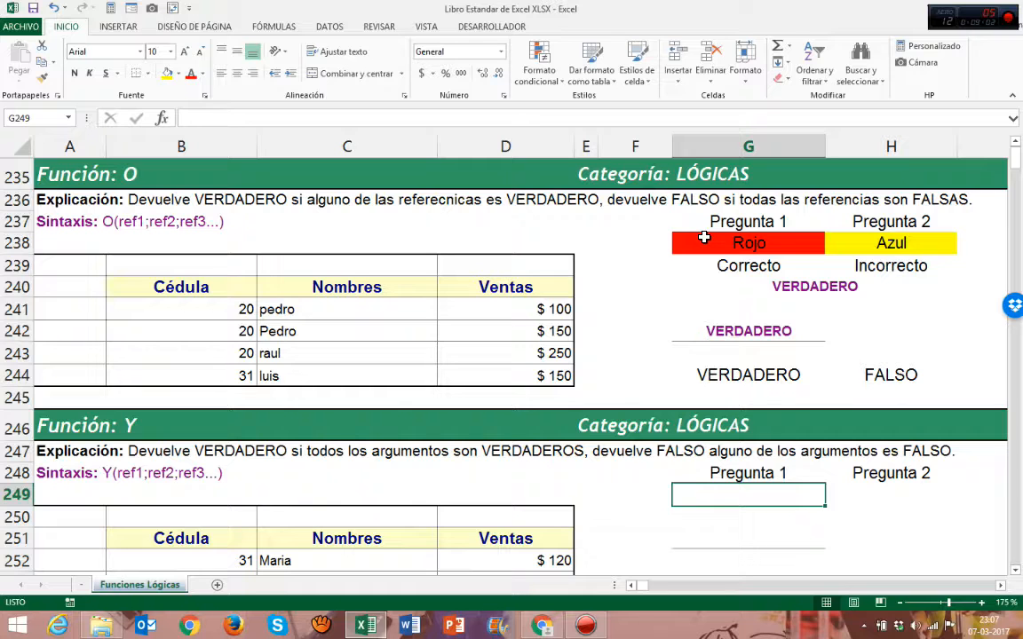
{"action": "left_click", "coordinate": [744, 333]}
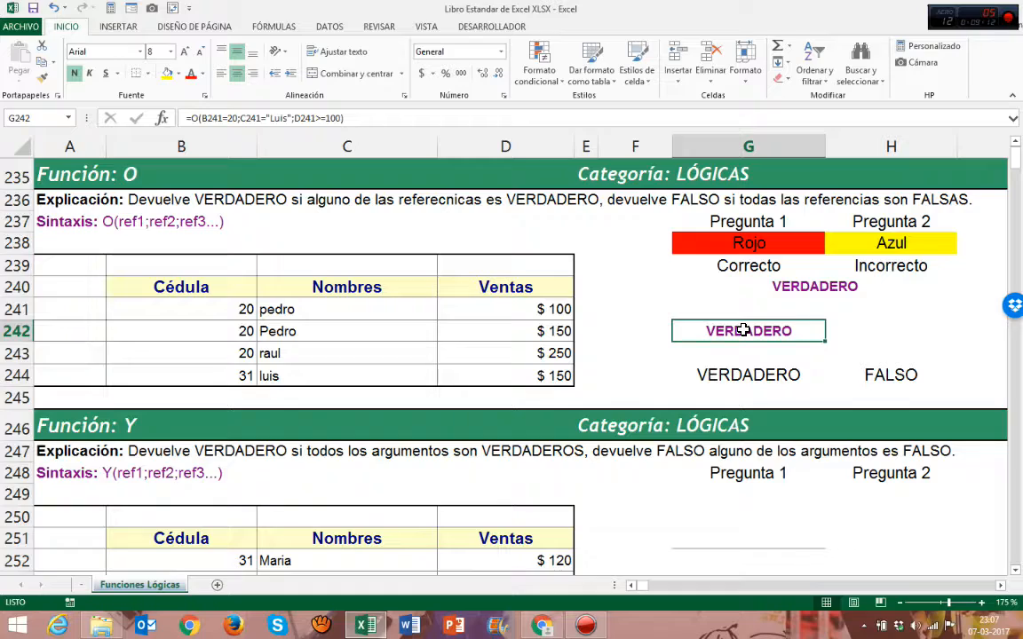
{"action": "scroll", "coordinate": [744, 330], "scroll_direction": "down", "scroll_amount": 4}
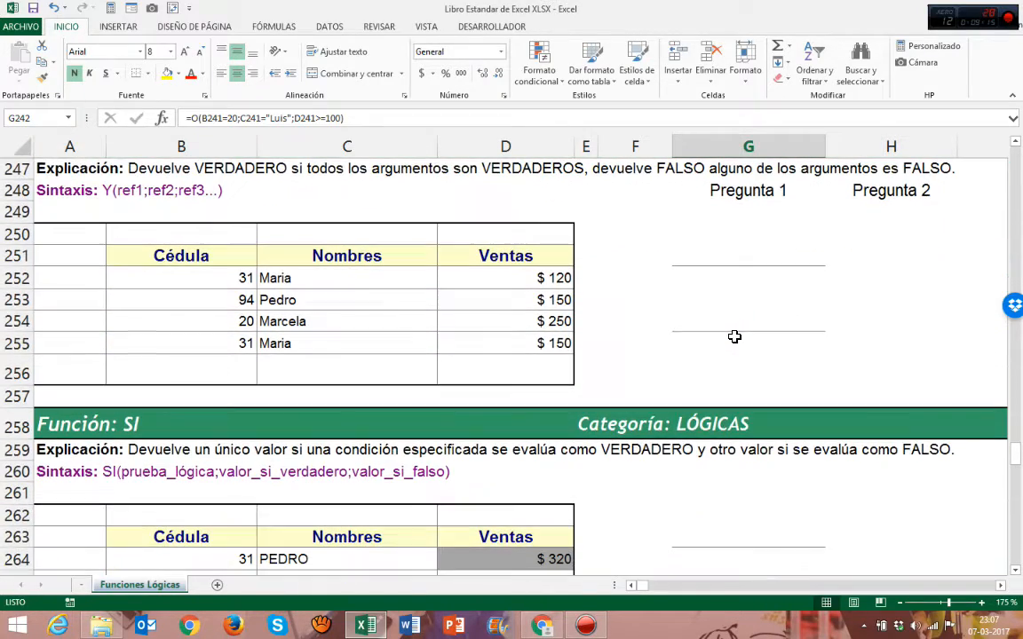
{"action": "scroll", "coordinate": [703, 253], "scroll_direction": "up", "scroll_amount": 1}
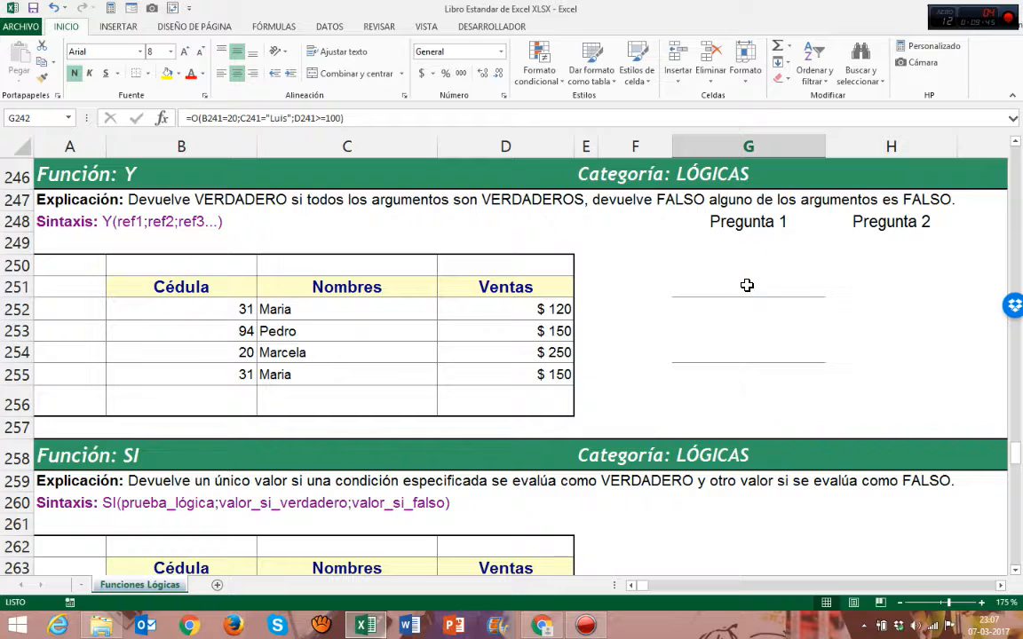
Start a Y formula in G251 whose first condition checks that B252 is greater than 20
{"action": "left_click", "coordinate": [741, 287]}
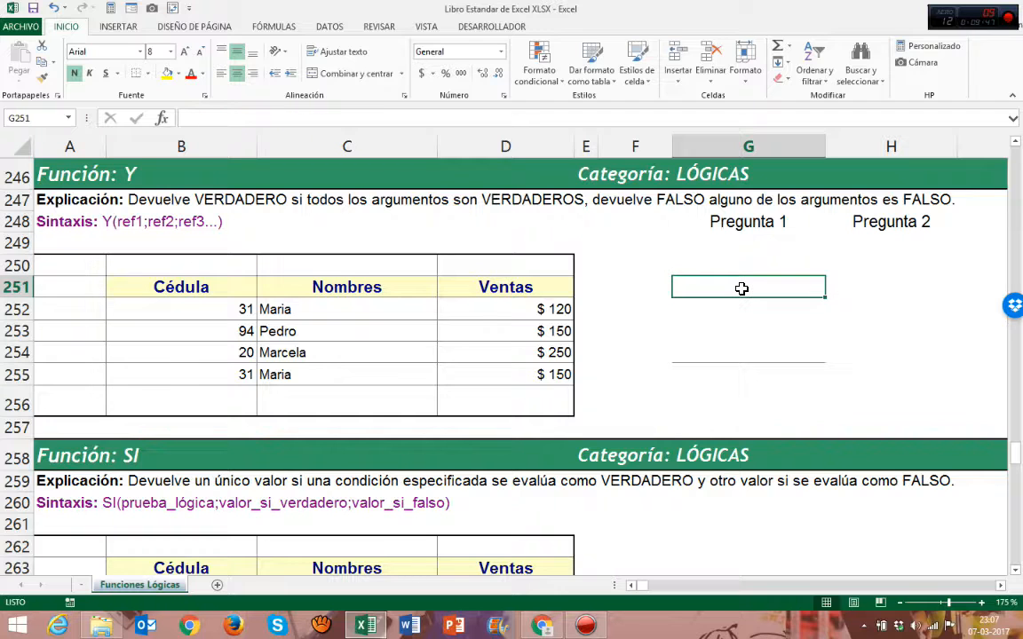
{"action": "type", "text": "="}
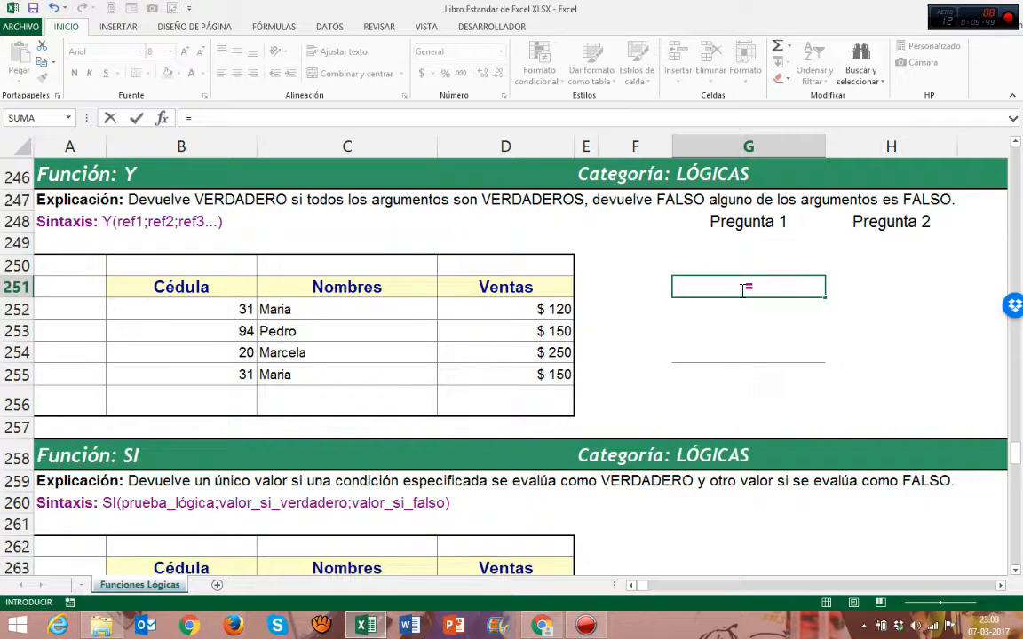
{"action": "type", "text": "Y"}
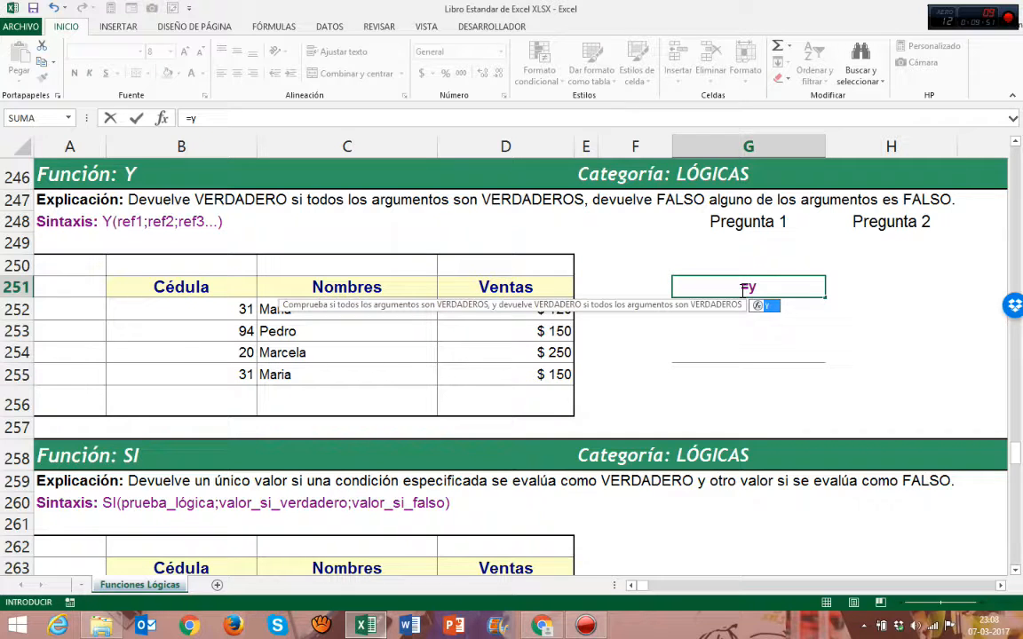
{"action": "double_click", "coordinate": [765, 304]}
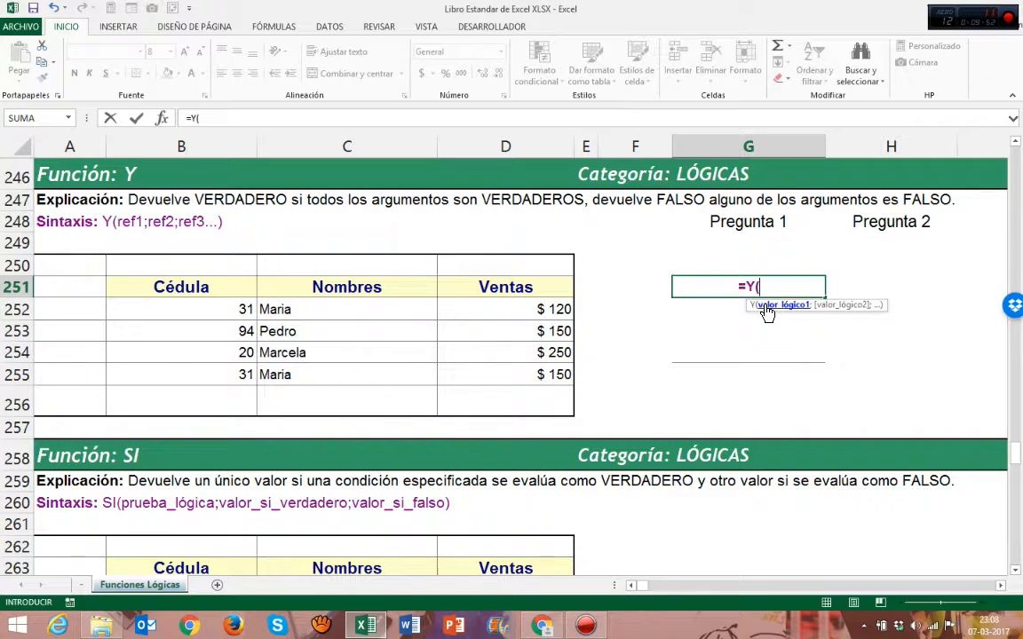
{"action": "left_click", "coordinate": [226, 308]}
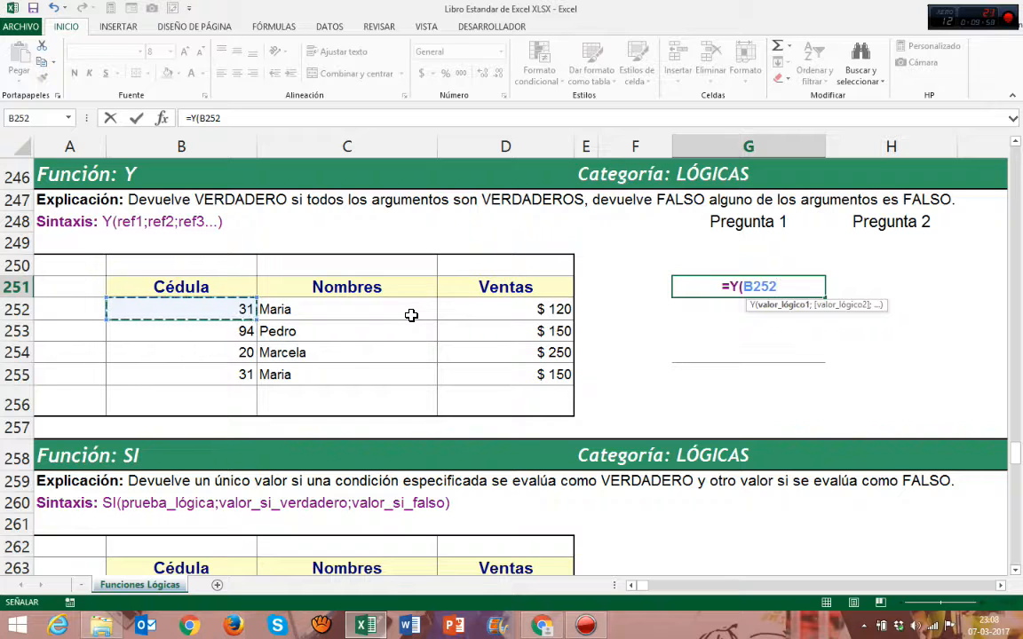
{"action": "type", "text": ">"}
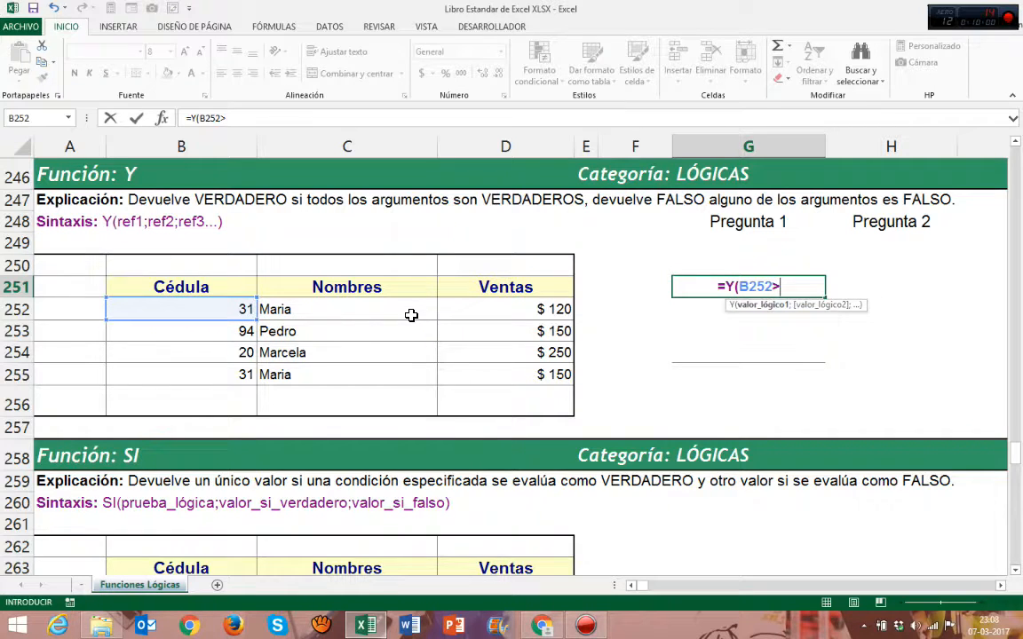
{"action": "type", "text": "20"}
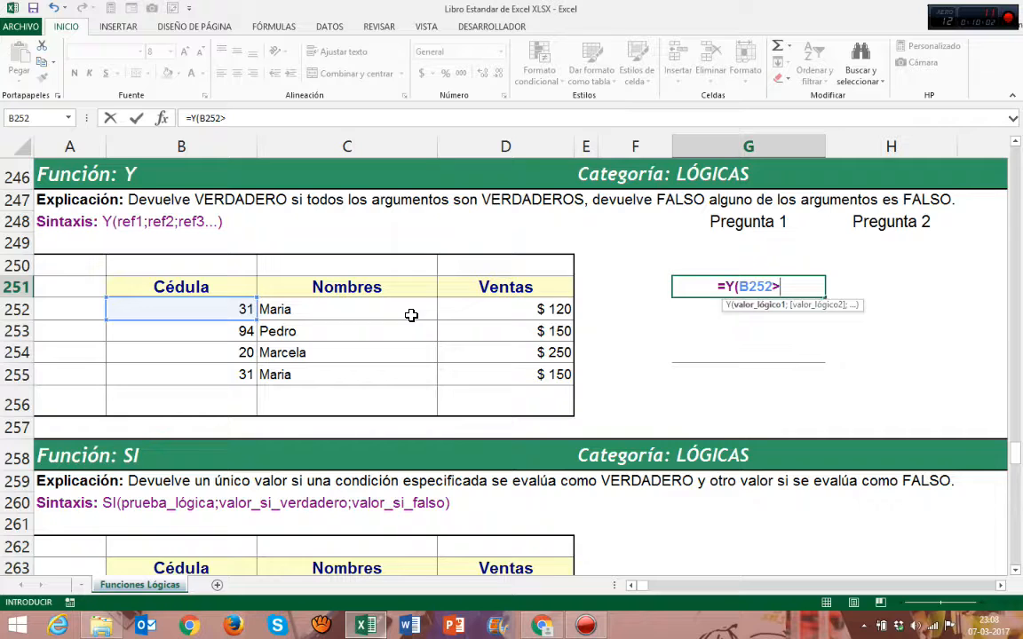
{"action": "type", "text": ";"}
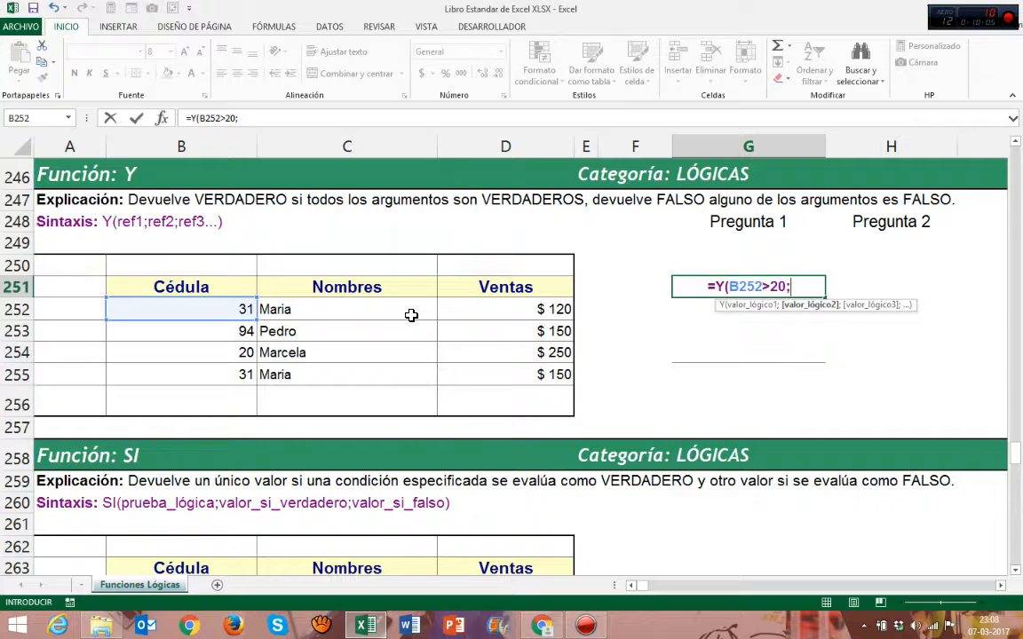
Add a second condition to the Y formula checking that C252 equals "Maria"
{"action": "left_click", "coordinate": [412, 316]}
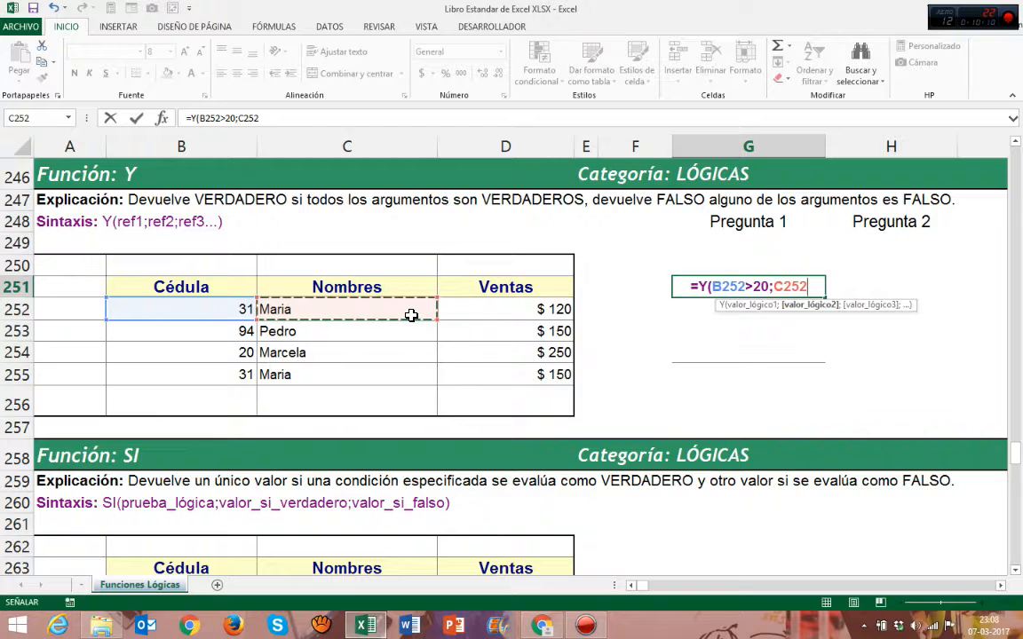
{"action": "type", "text": "="}
{"action": "type", "text": "\"M"}
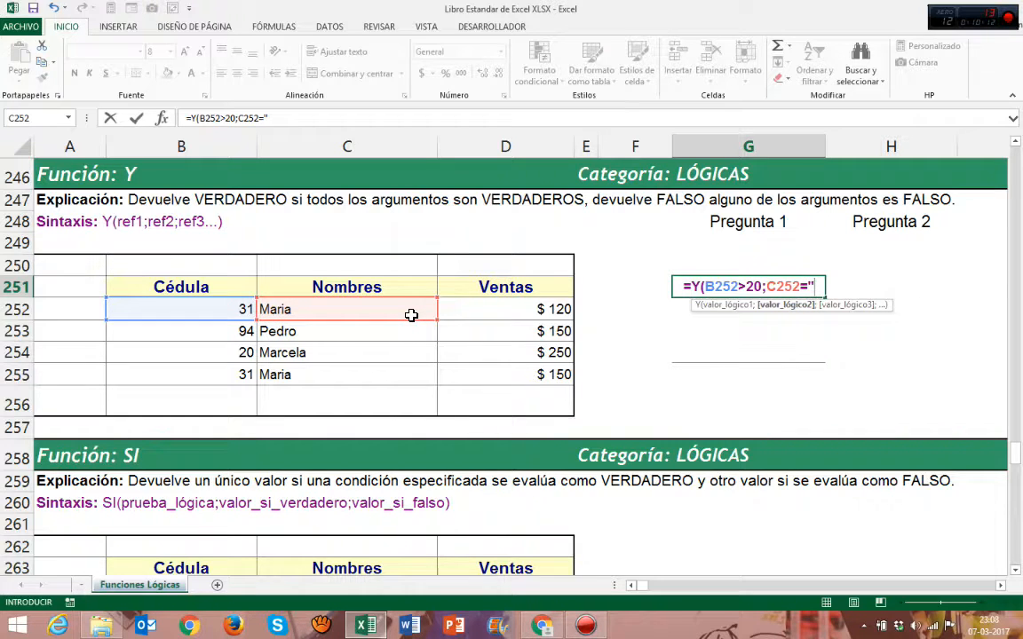
{"action": "type", "text": "aria"}
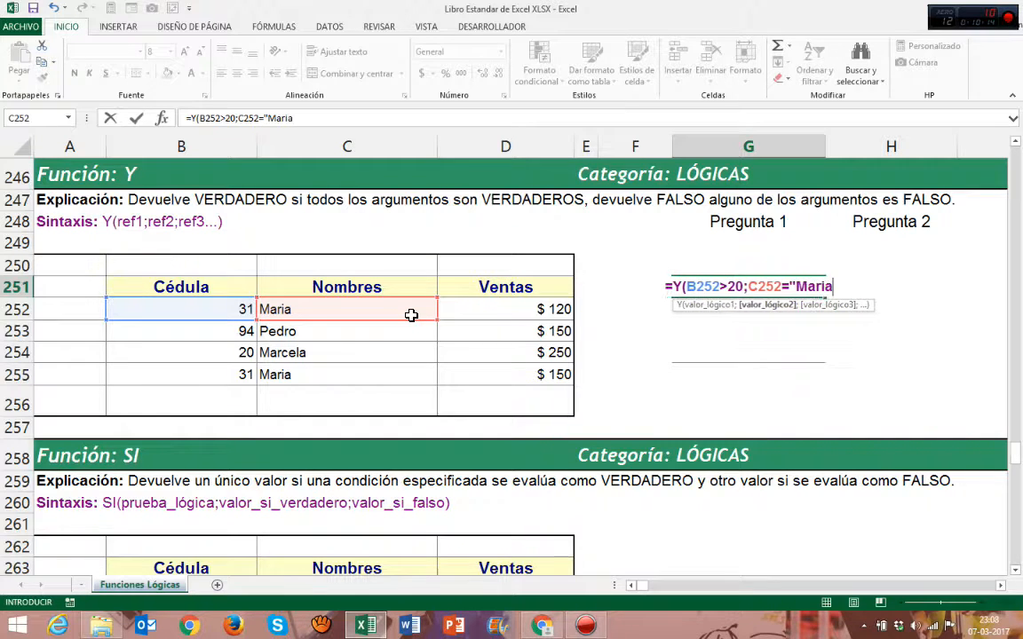
{"action": "type", "text": "\";"}
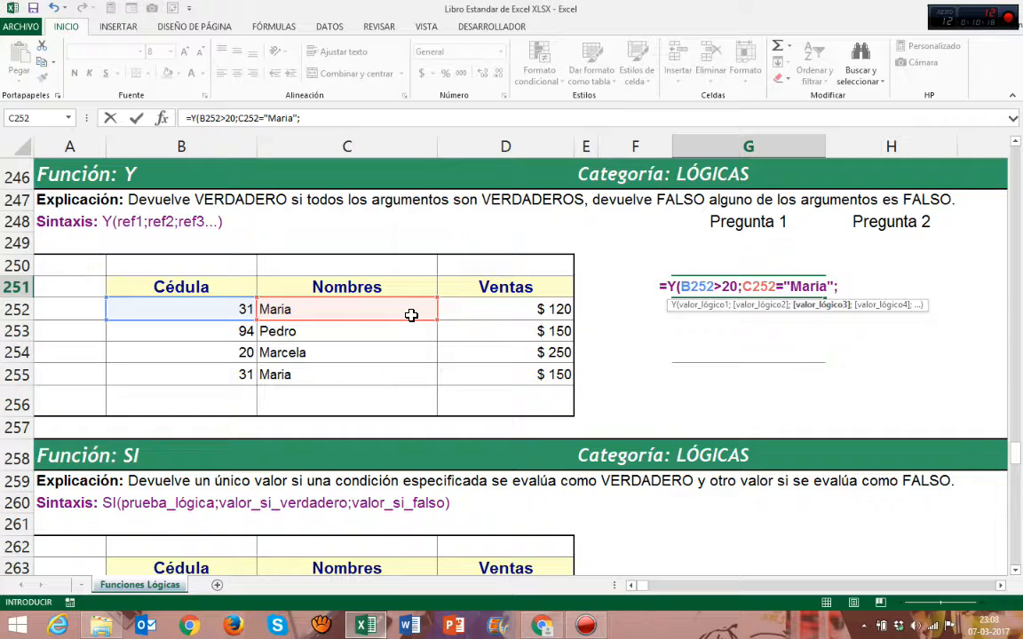
Add a third condition to the Y formula checking that D252 is greater than 100, close it and enter it in G251
{"action": "left_click", "coordinate": [491, 306]}
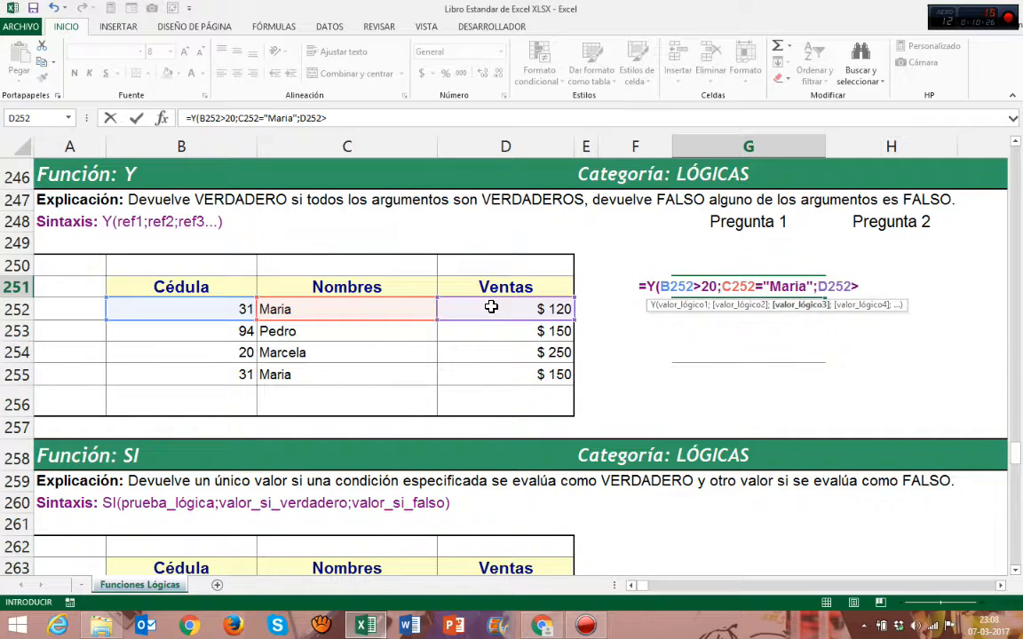
{"action": "type", "text": "100"}
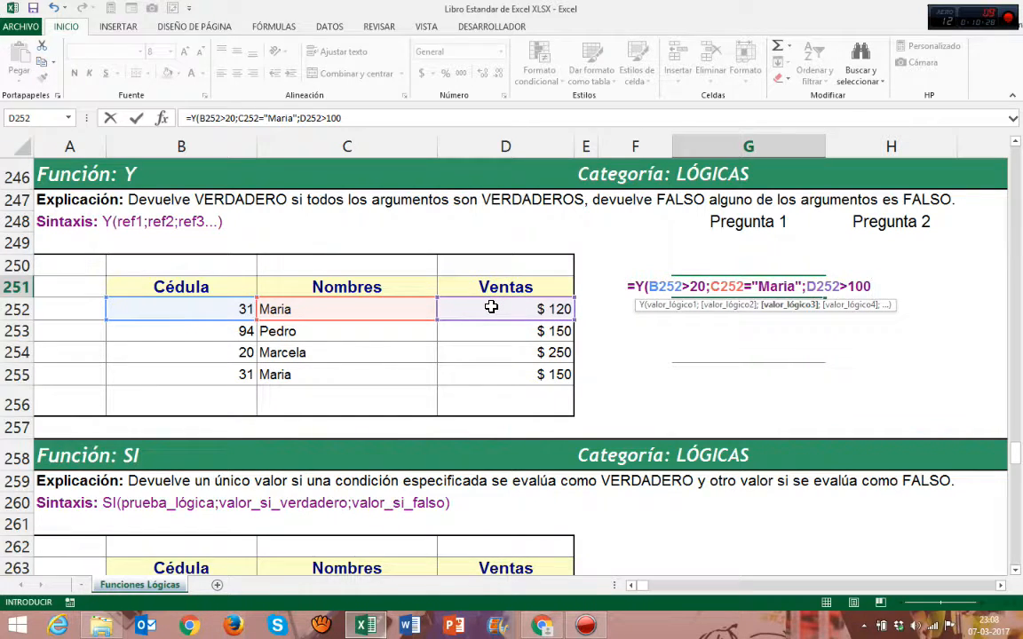
{"action": "type", "text": ")"}
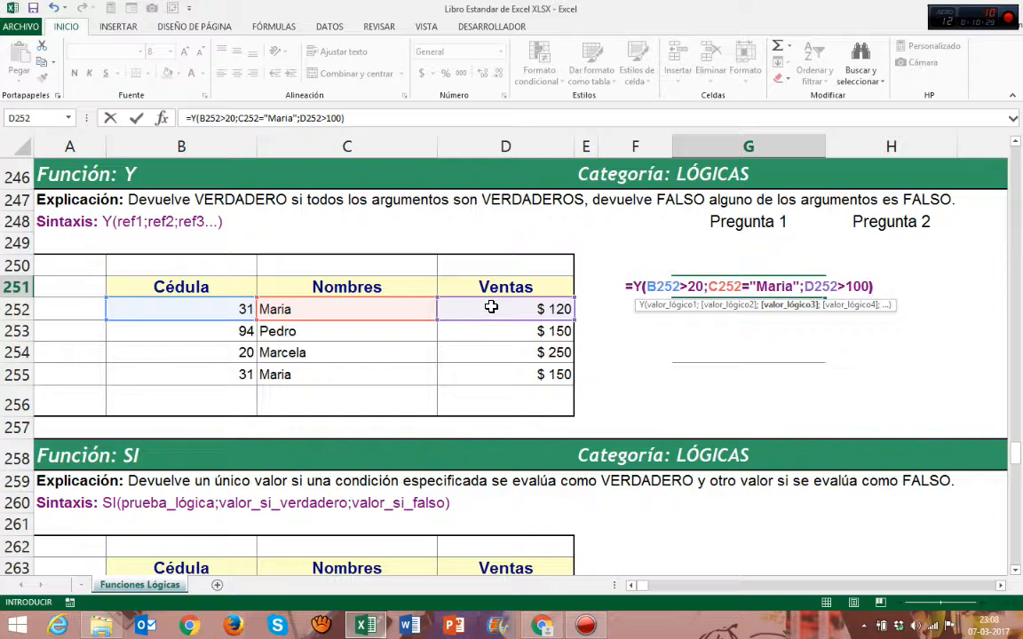
{"action": "left_click", "coordinate": [687, 290]}
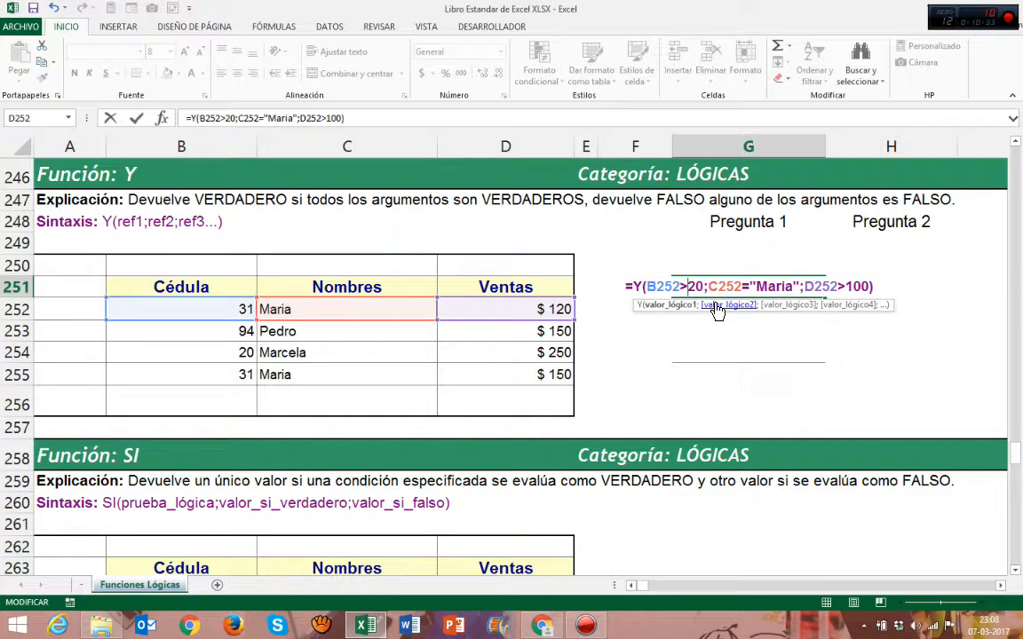
{"action": "left_click", "coordinate": [693, 307]}
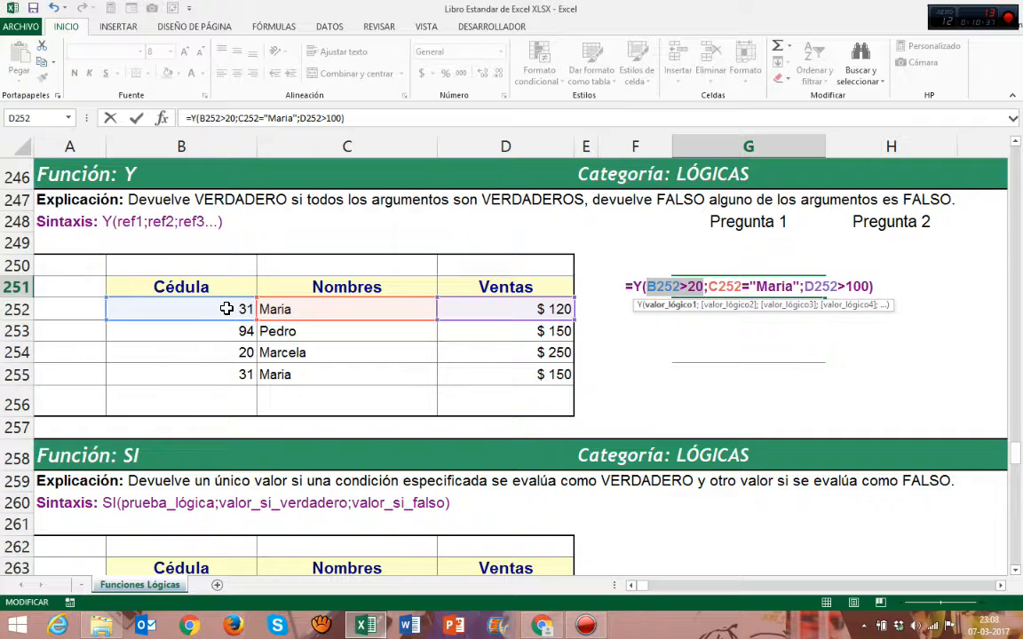
{"action": "left_click", "coordinate": [726, 307]}
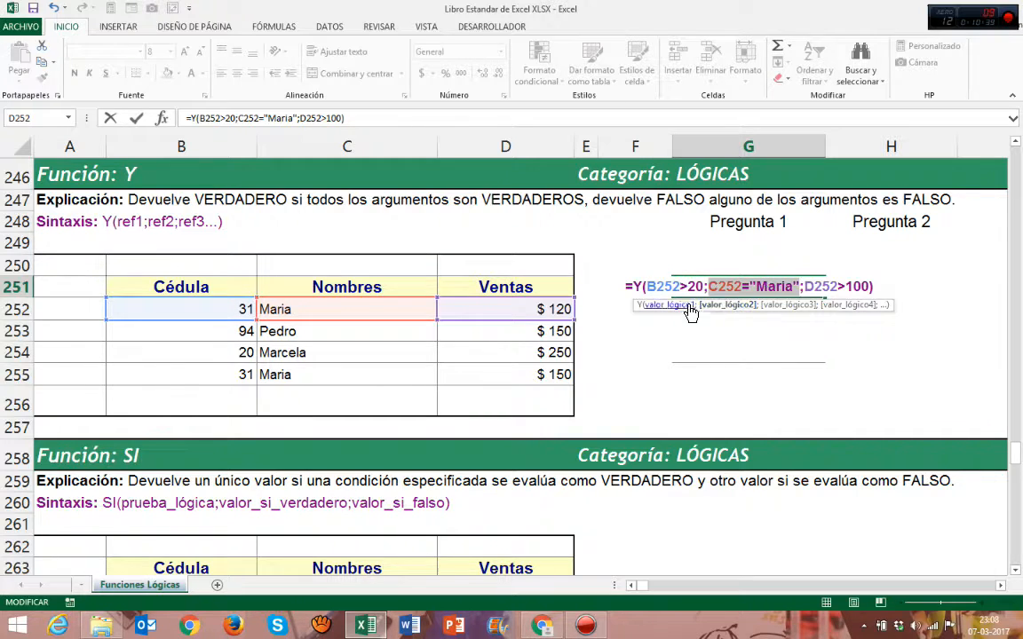
{"action": "left_click", "coordinate": [769, 307]}
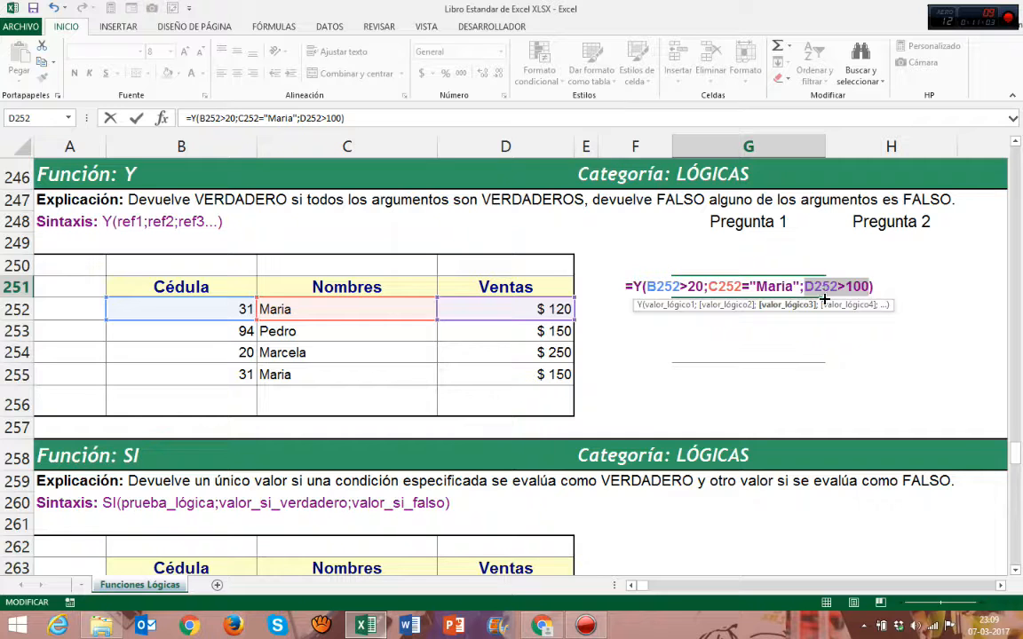
{"action": "key", "text": "Return"}
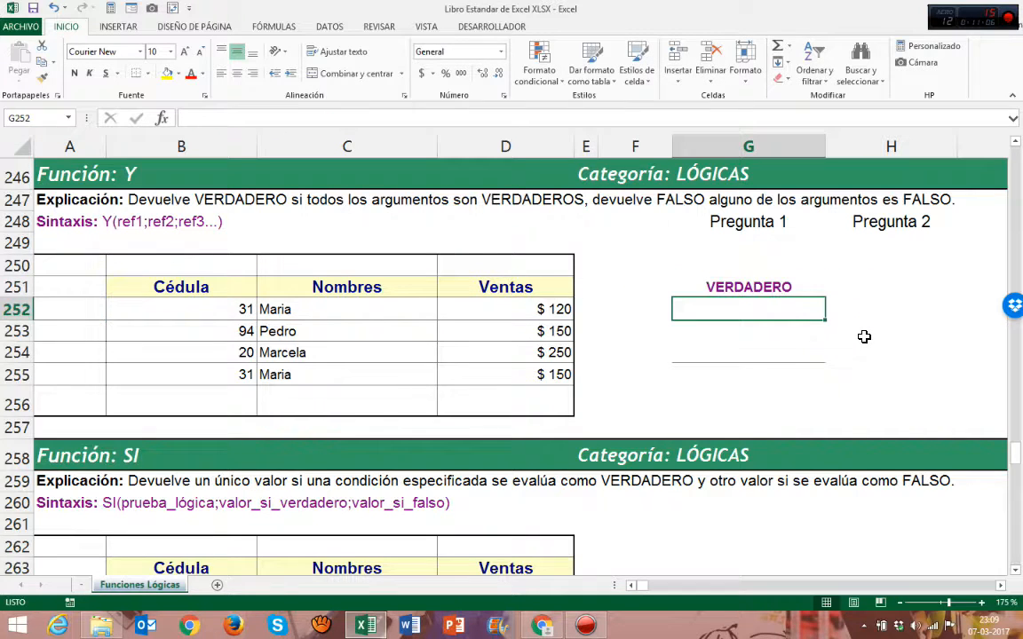
Edit the Y formula in G251 so its third condition checks D252 greater than 120, and re-enter it
{"action": "left_click", "coordinate": [799, 292]}
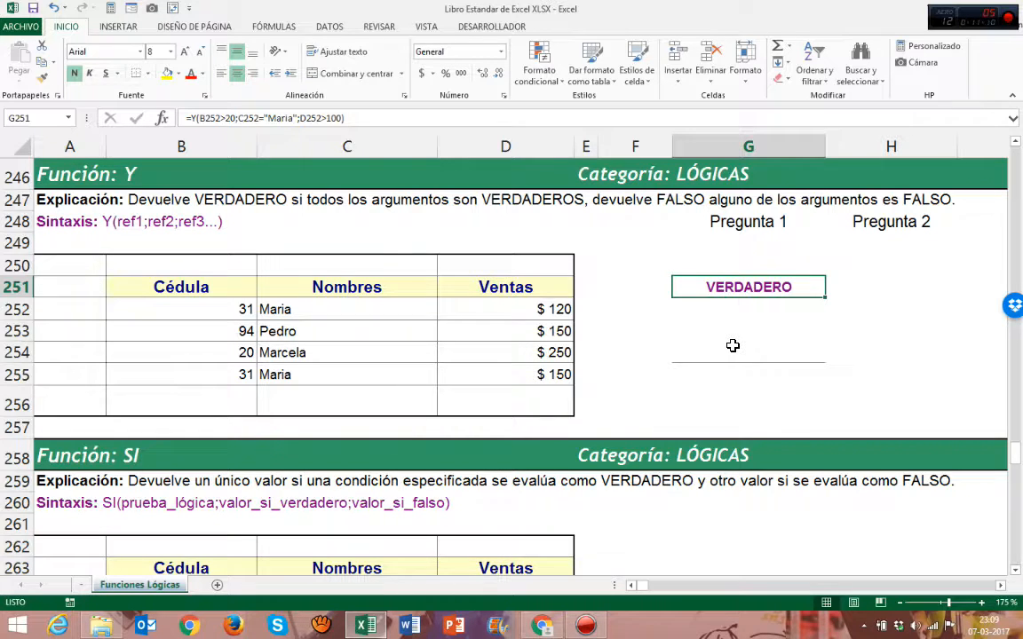
{"action": "key", "text": "F2"}
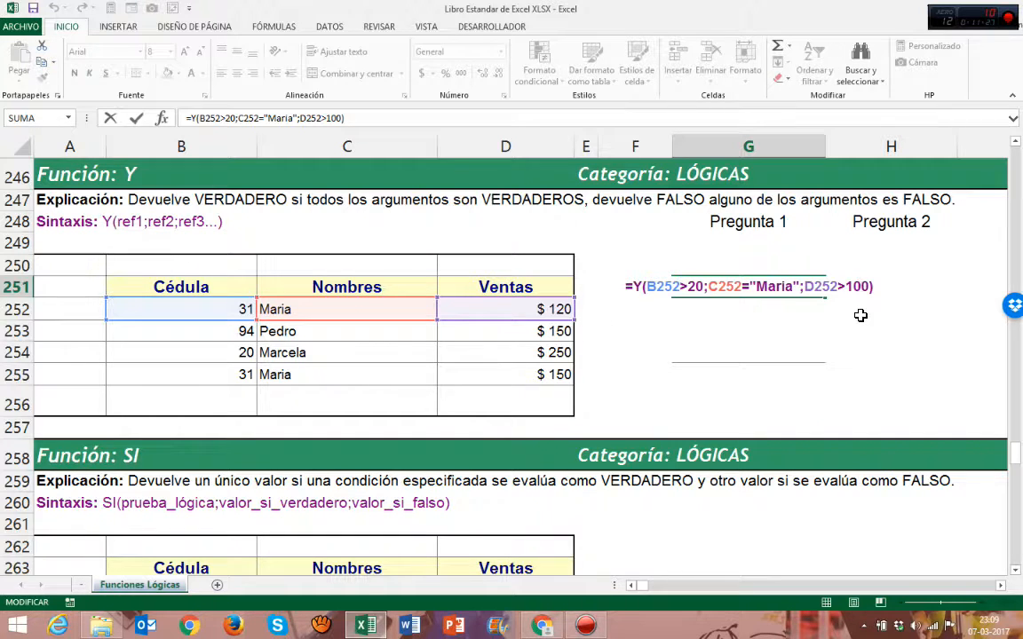
{"action": "left_click", "coordinate": [862, 286]}
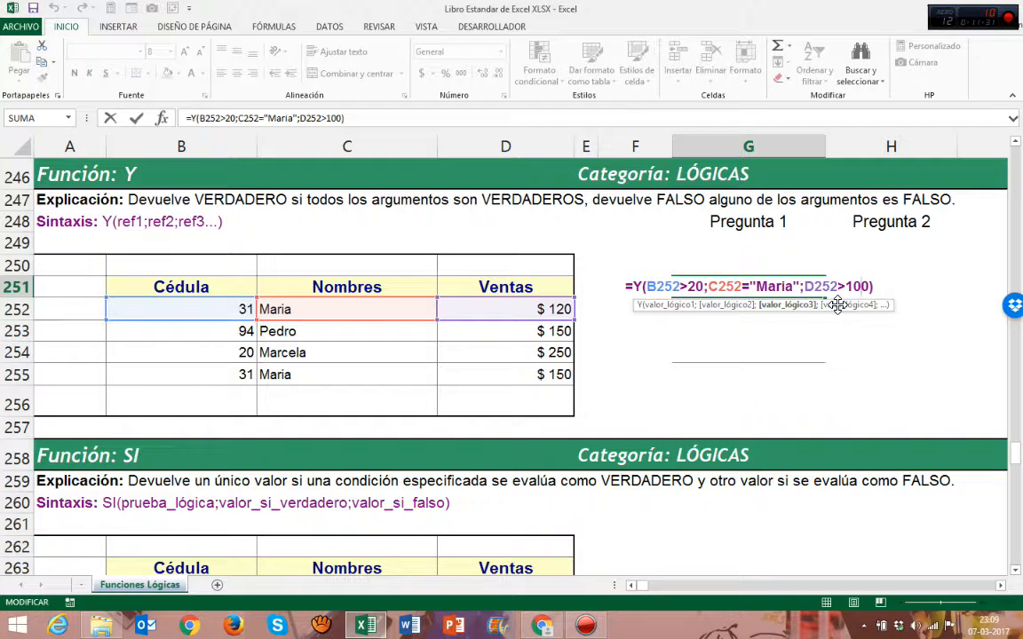
{"action": "key", "text": "BackSpace"}
{"action": "type", "text": "2"}
{"action": "left_click", "coordinate": [675, 306]}
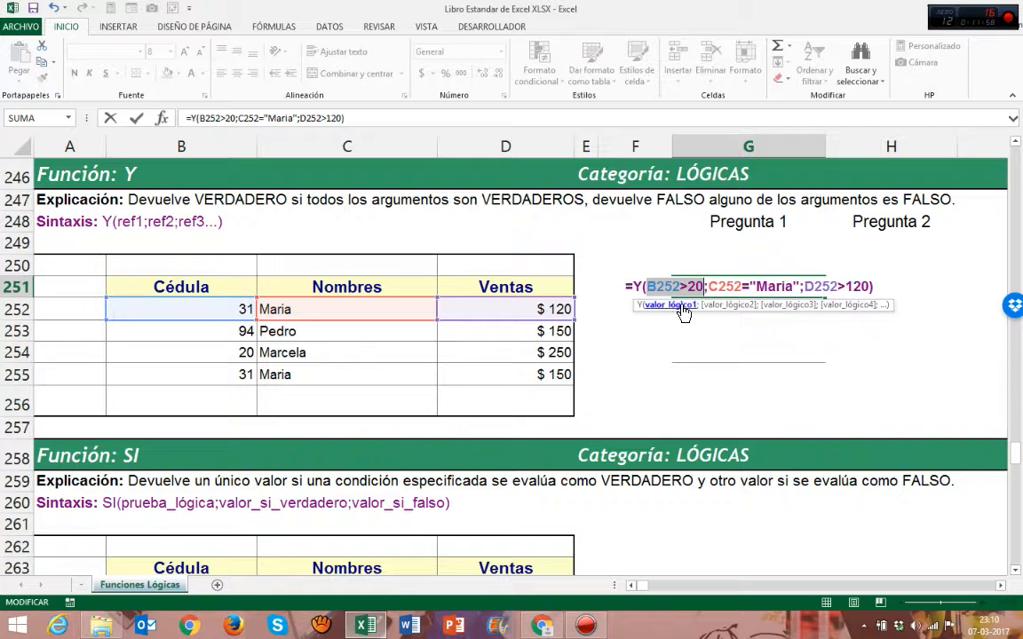
{"action": "left_click", "coordinate": [728, 304]}
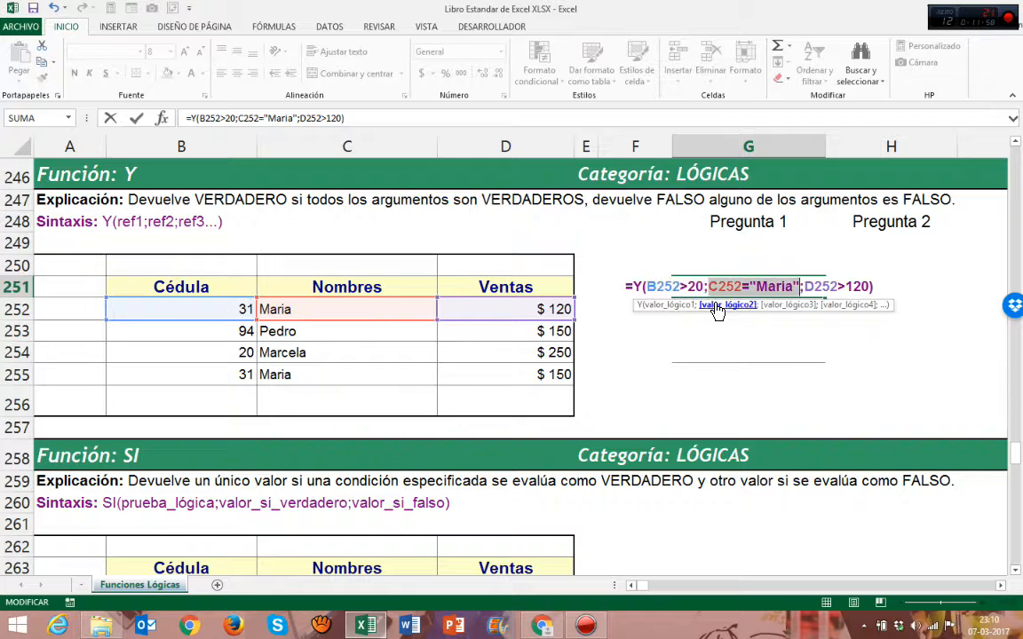
{"action": "left_click", "coordinate": [782, 305]}
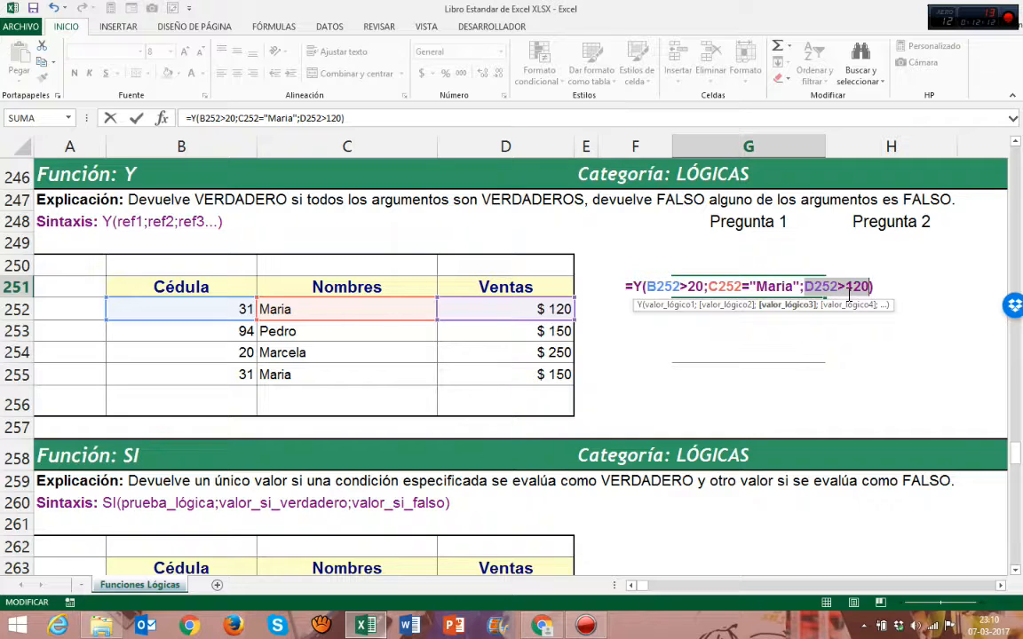
{"action": "left_click", "coordinate": [877, 288]}
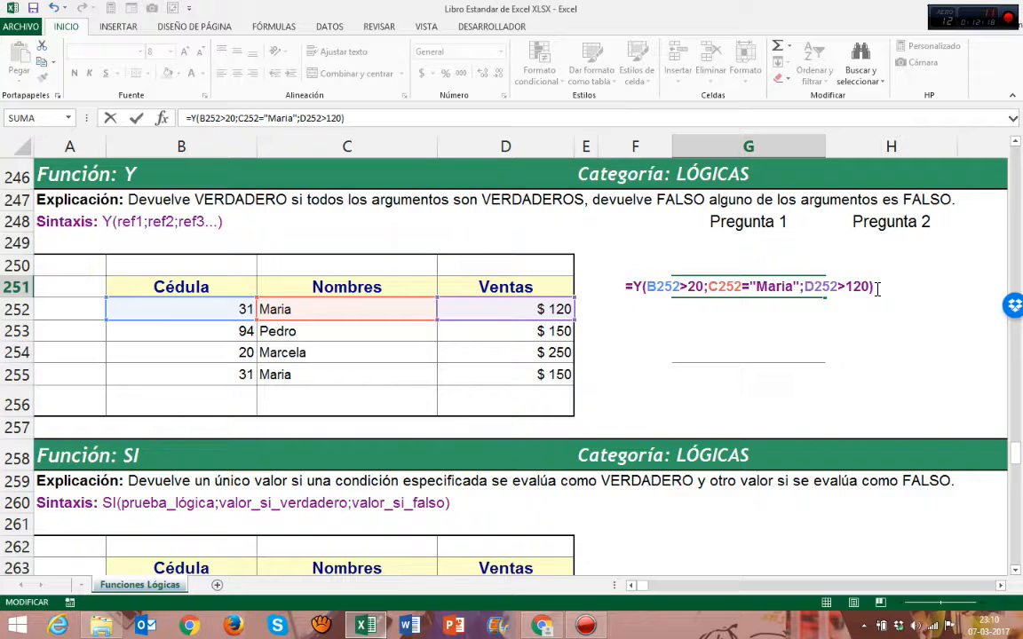
{"action": "key", "text": "Return"}
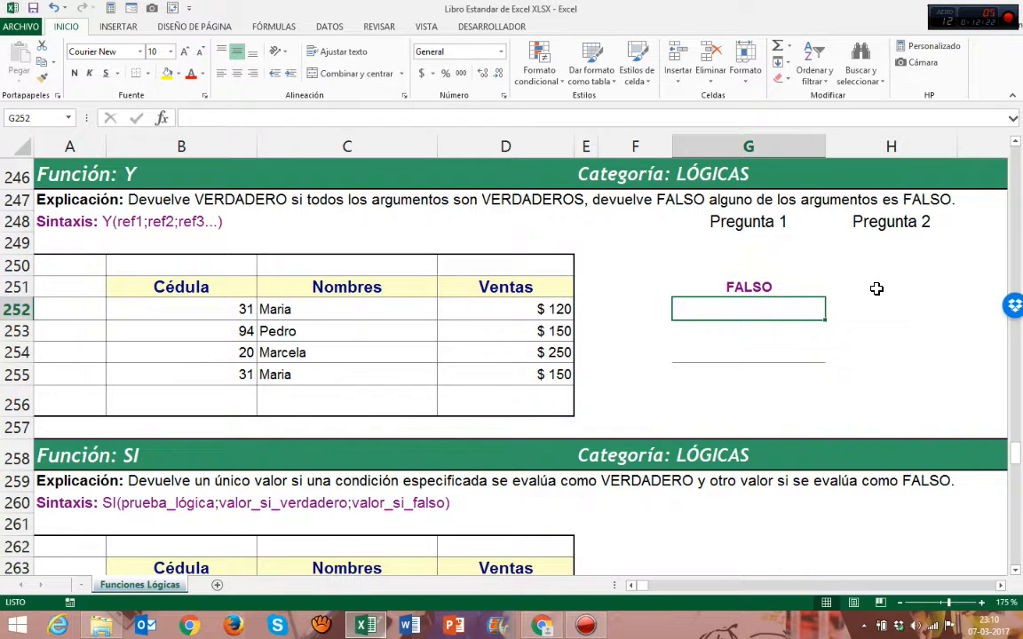
Reopen the Y formula in G251 and examine each of its three logical arguments
{"action": "key", "text": "Up"}
{"action": "key", "text": "F2"}
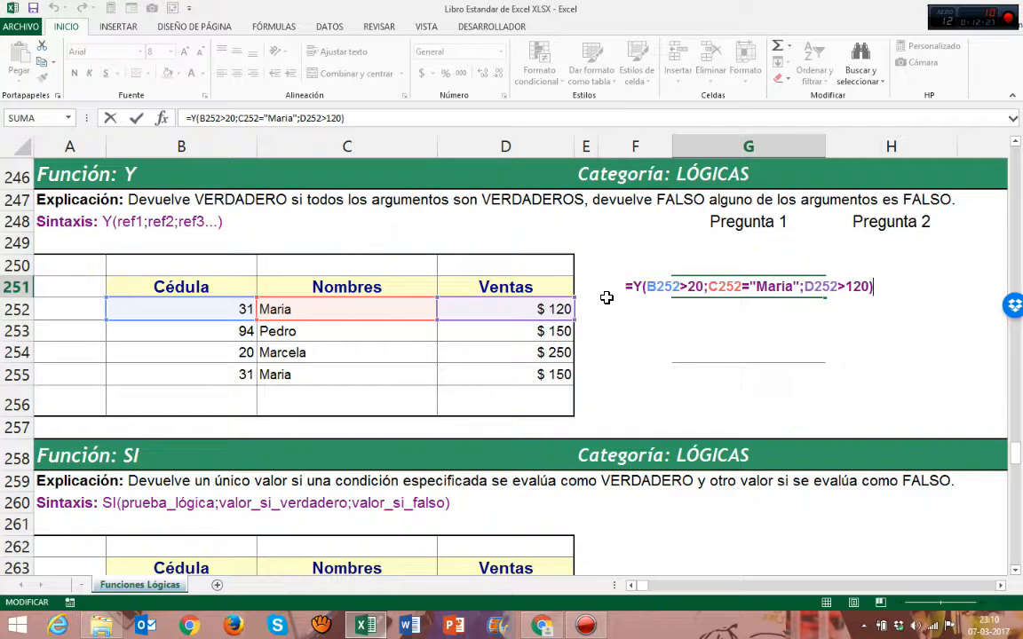
{"action": "left_click", "coordinate": [680, 293]}
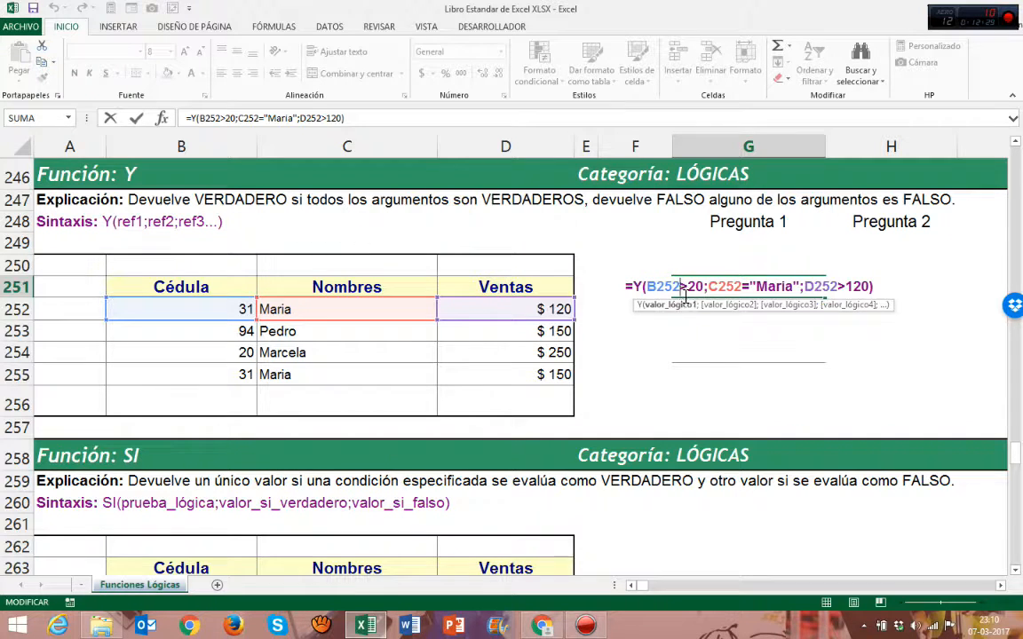
{"action": "left_click", "coordinate": [682, 306]}
{"action": "left_click", "coordinate": [717, 306]}
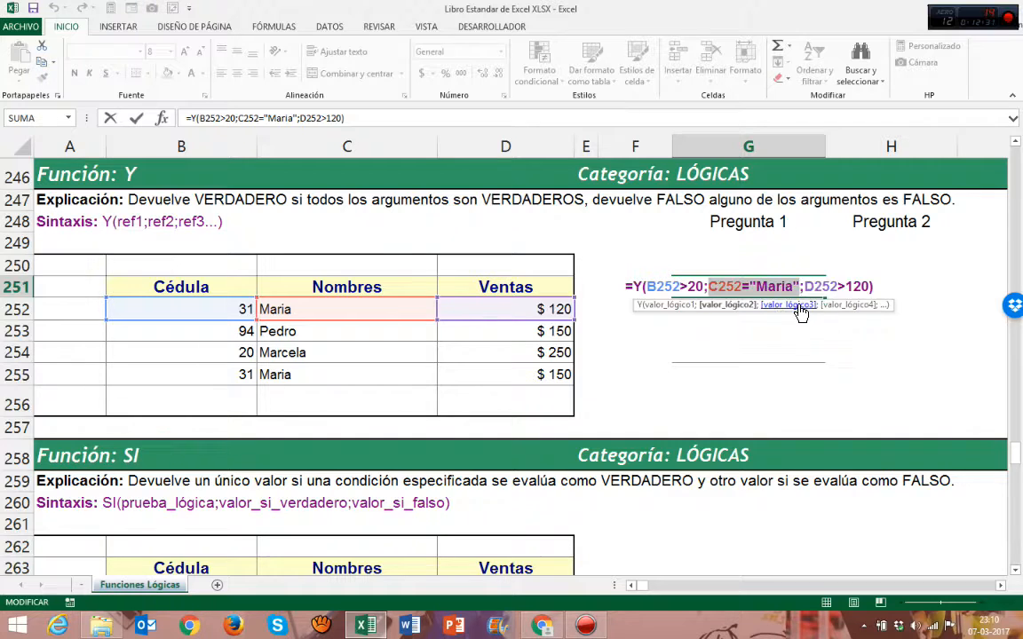
{"action": "left_click", "coordinate": [799, 305]}
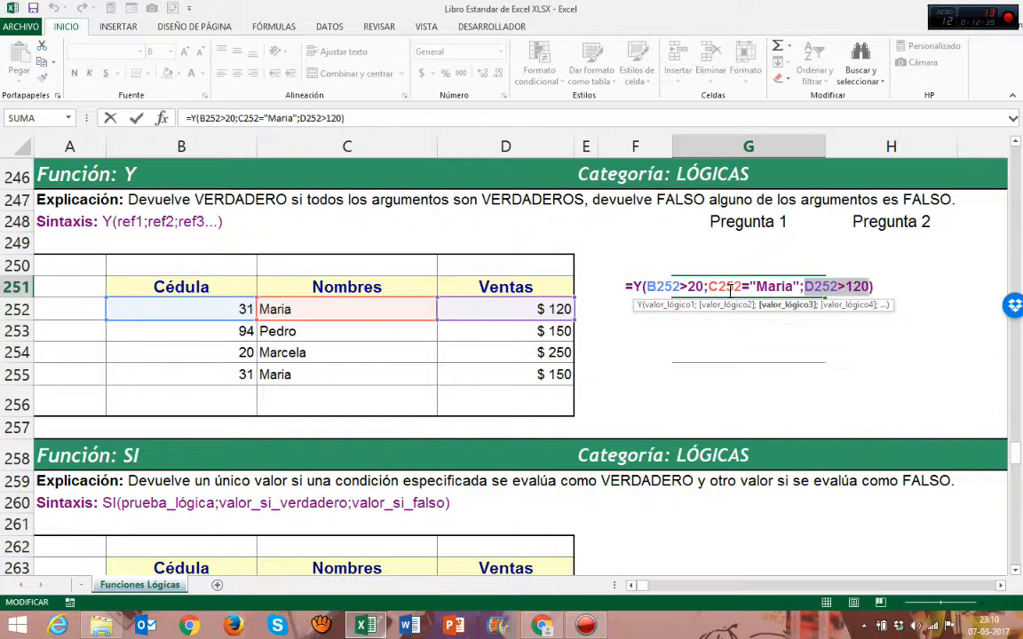
{"action": "key", "text": "Return"}
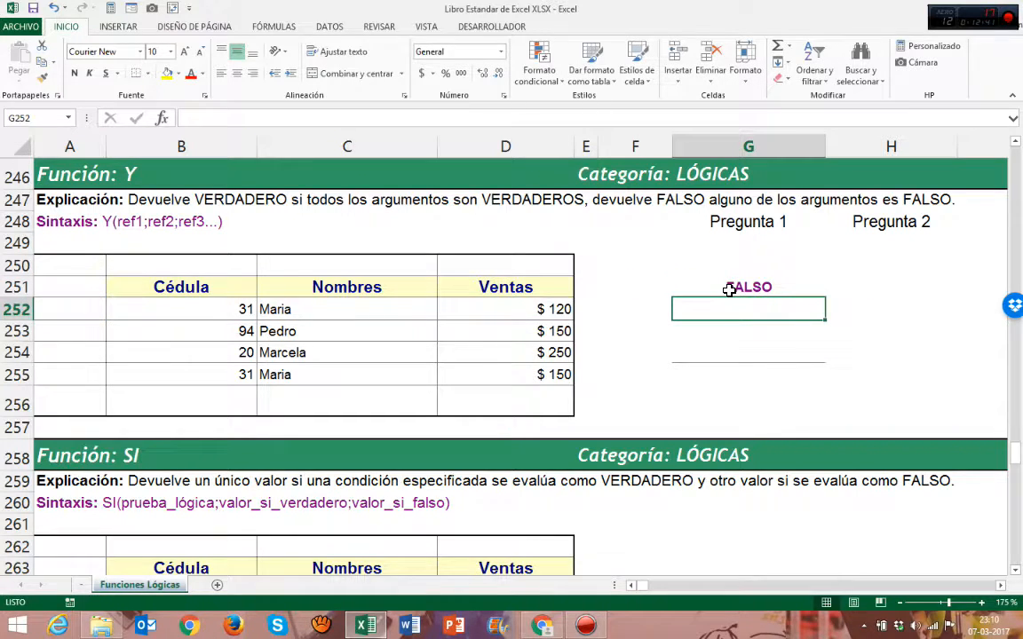
Examine the SI function explanation, its syntax and the sample table below it
{"action": "scroll", "coordinate": [728, 291], "scroll_direction": "down", "scroll_amount": 4}
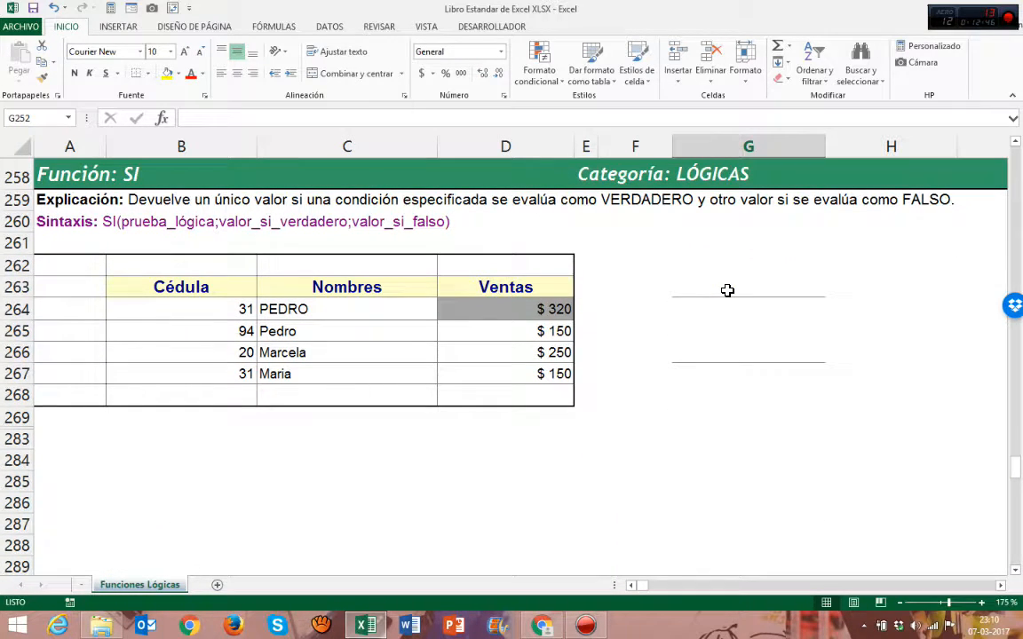
{"action": "left_click", "coordinate": [727, 291]}
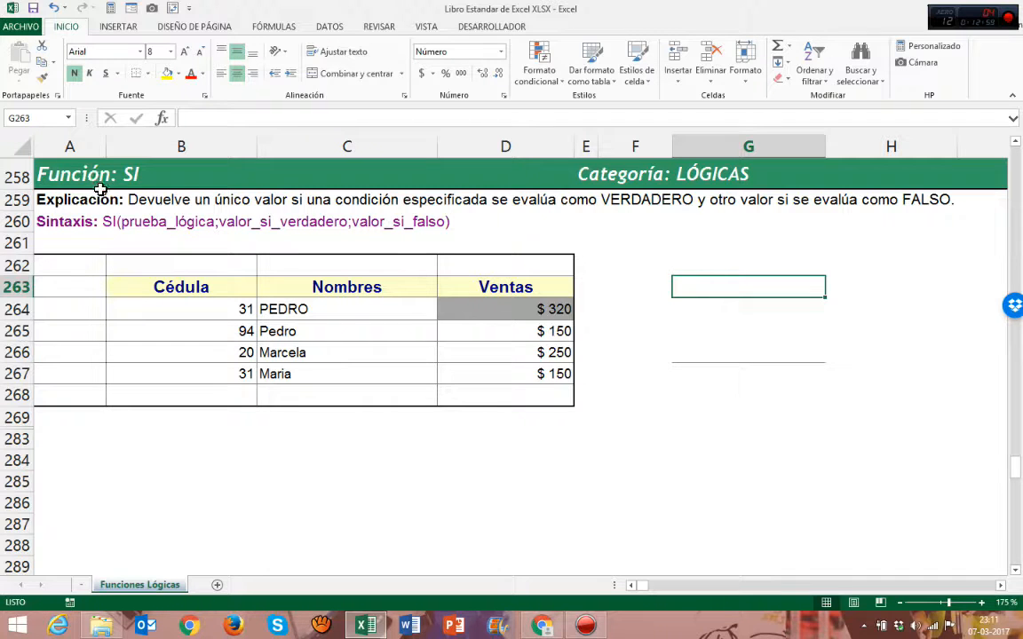
{"action": "left_click", "coordinate": [73, 204]}
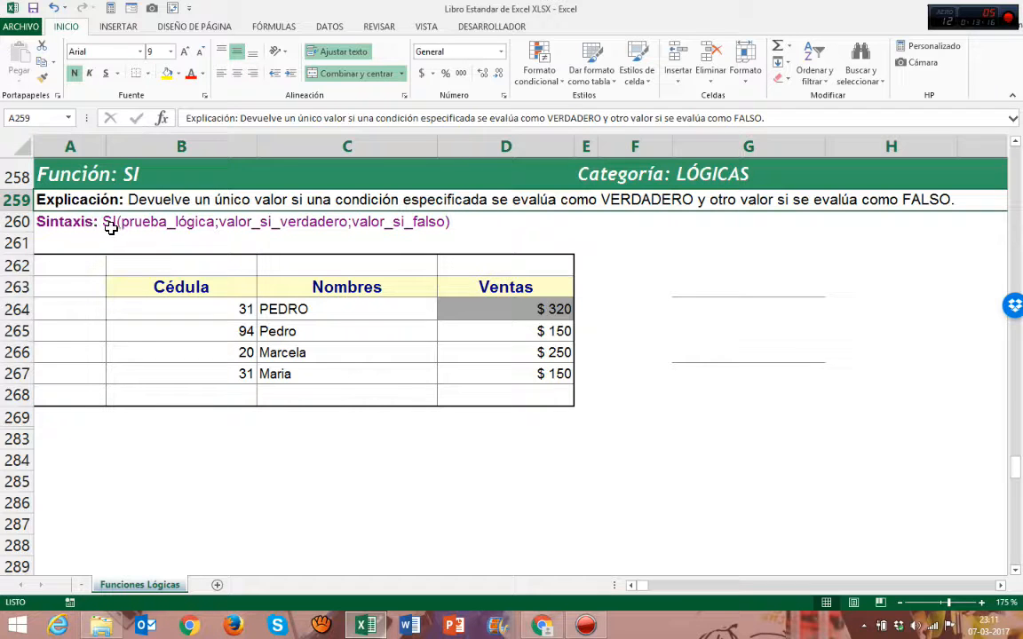
{"action": "left_click", "coordinate": [152, 229]}
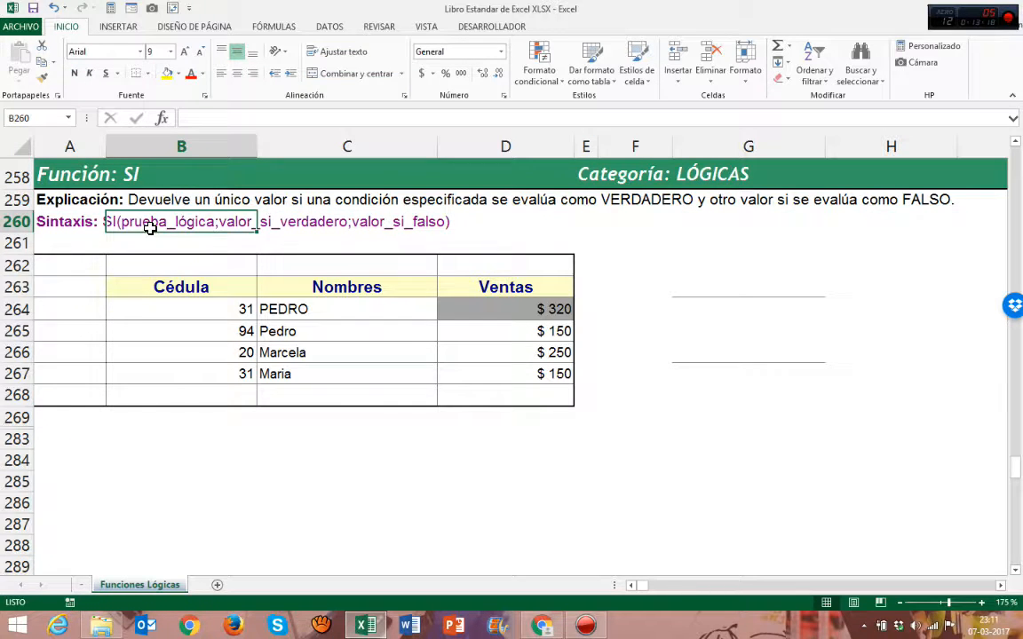
{"action": "left_click", "coordinate": [277, 226]}
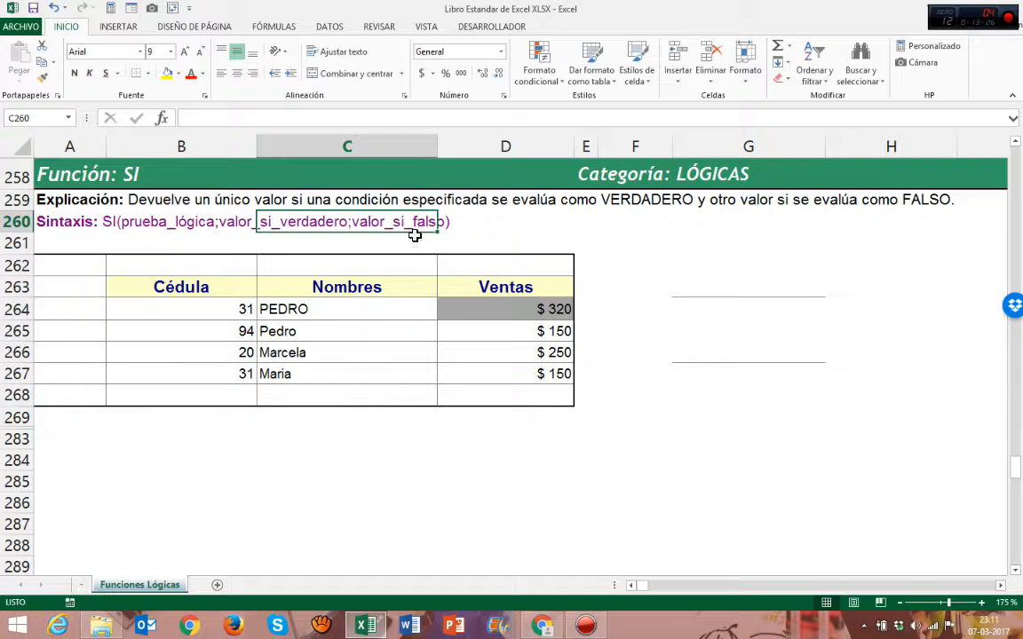
{"action": "left_click", "coordinate": [739, 287]}
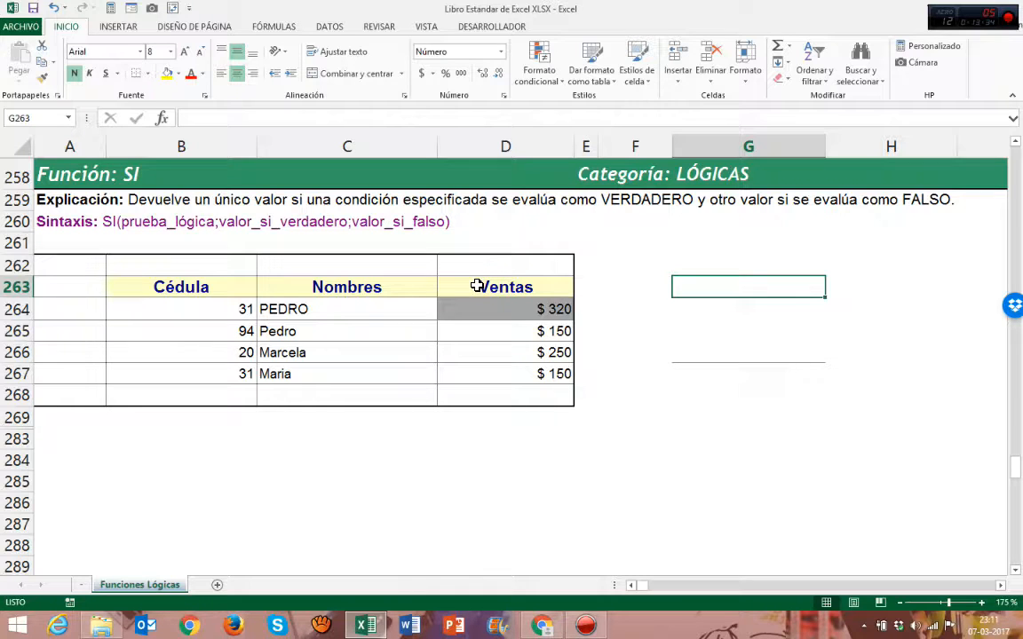
{"action": "left_click", "coordinate": [160, 221]}
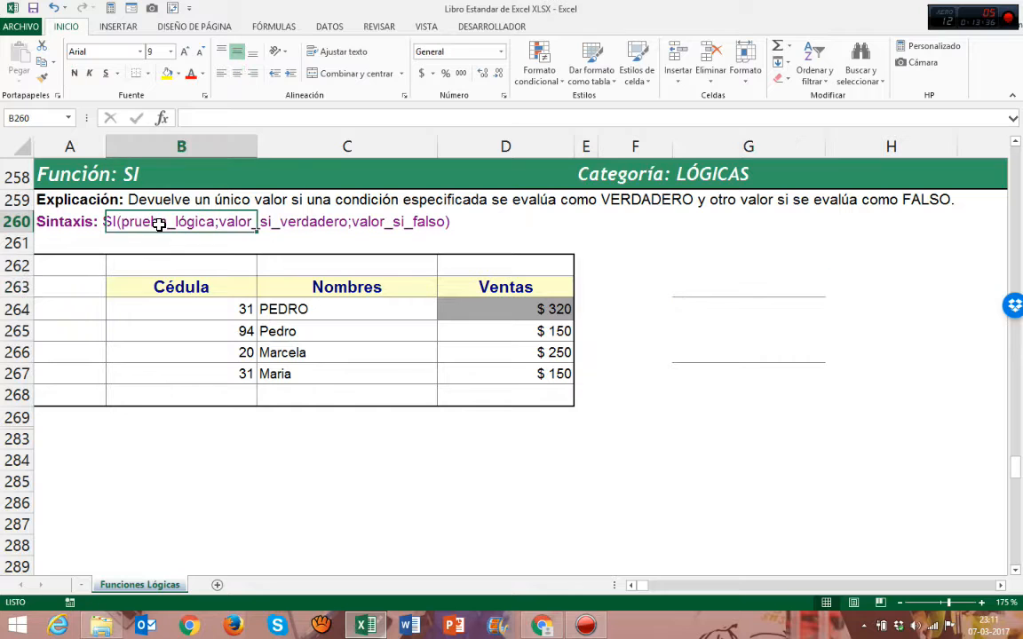
Start an SI formula in G263 whose logical test checks whether D264 is greater than 300
{"action": "left_click", "coordinate": [308, 226]}
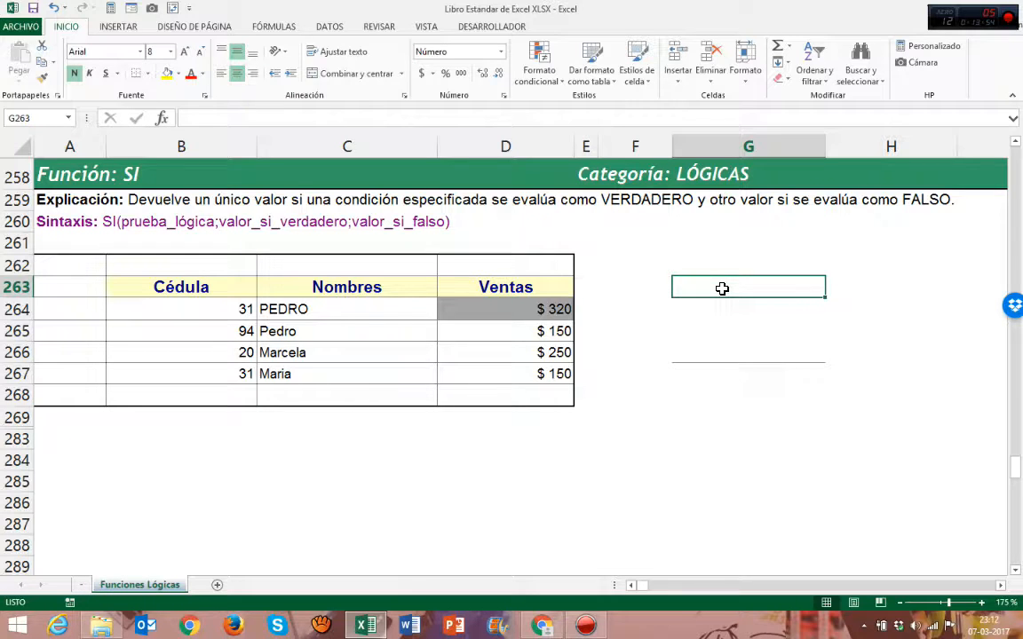
{"action": "type", "text": "=si"}
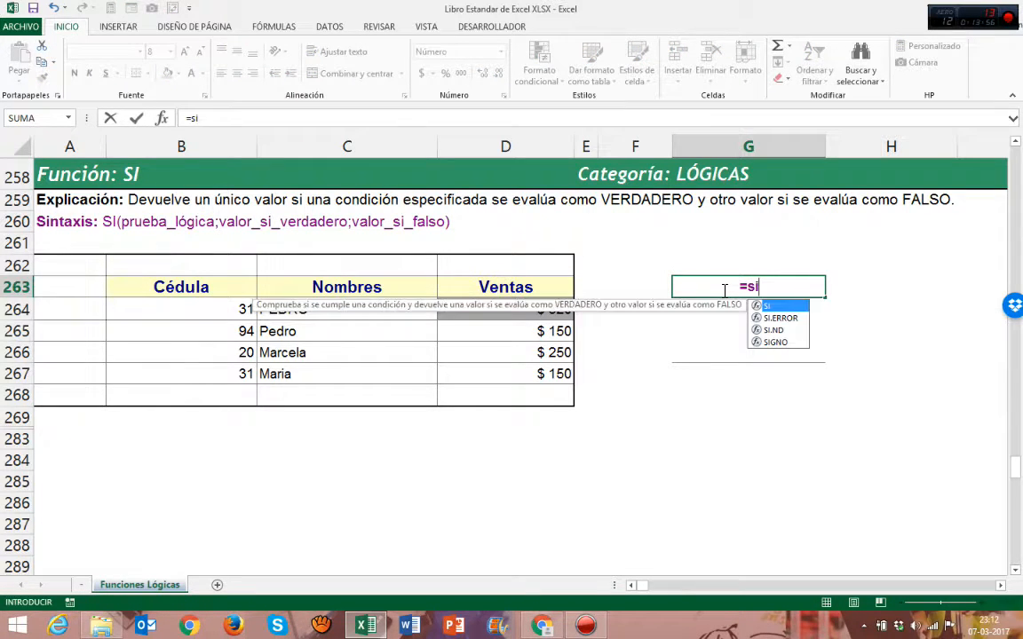
{"action": "double_click", "coordinate": [770, 306]}
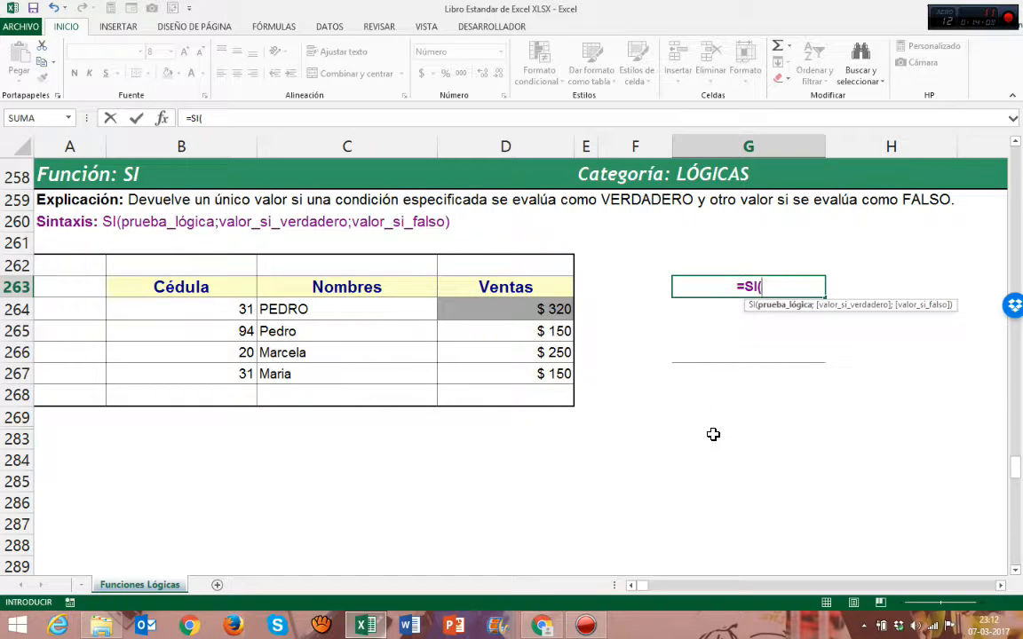
{"action": "left_click", "coordinate": [539, 310]}
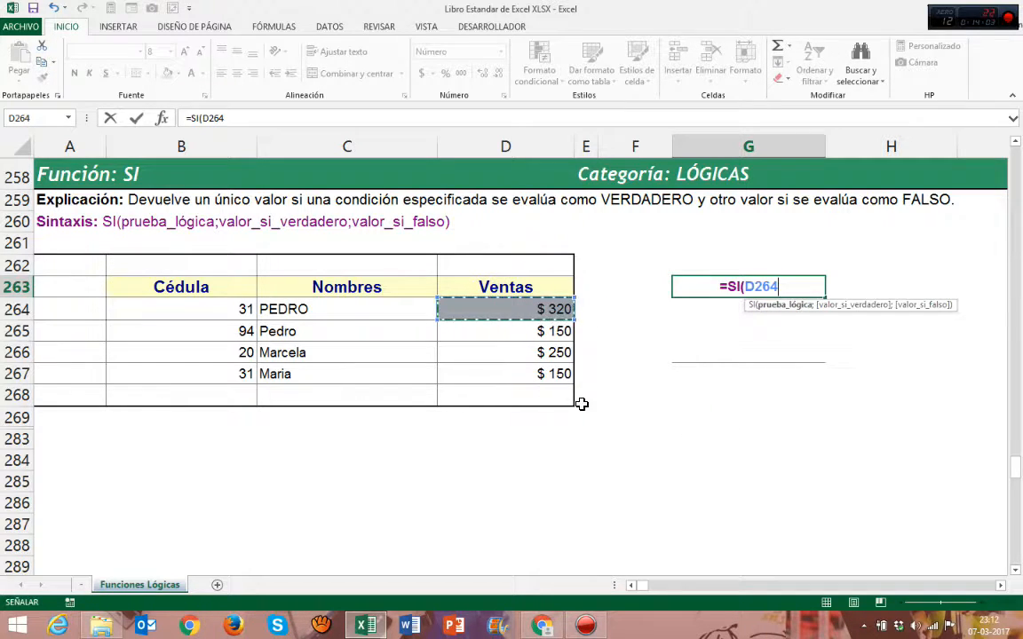
{"action": "type", "text": ">"}
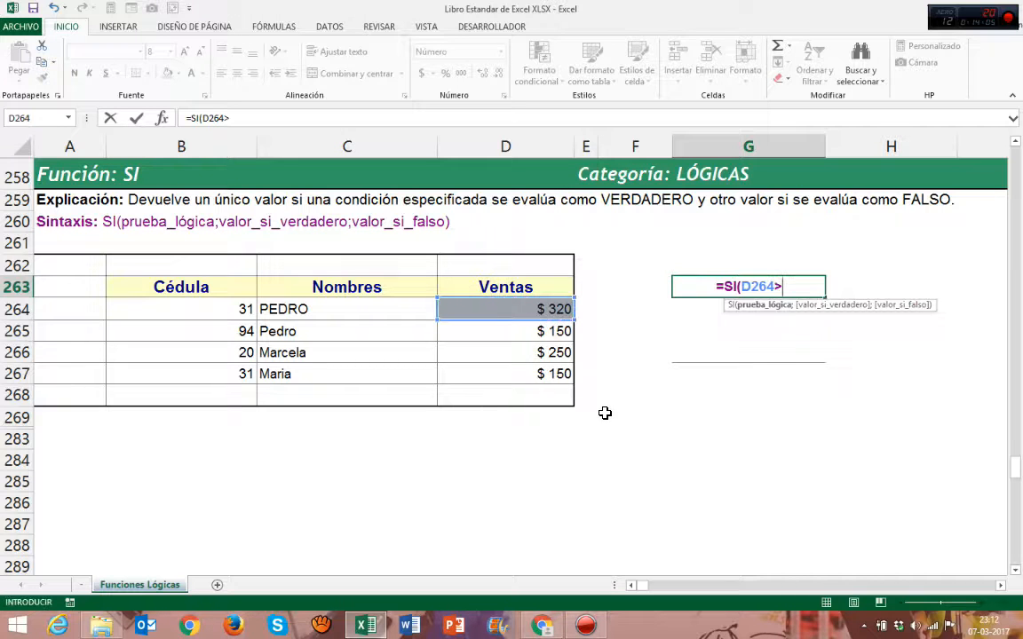
{"action": "type", "text": "300"}
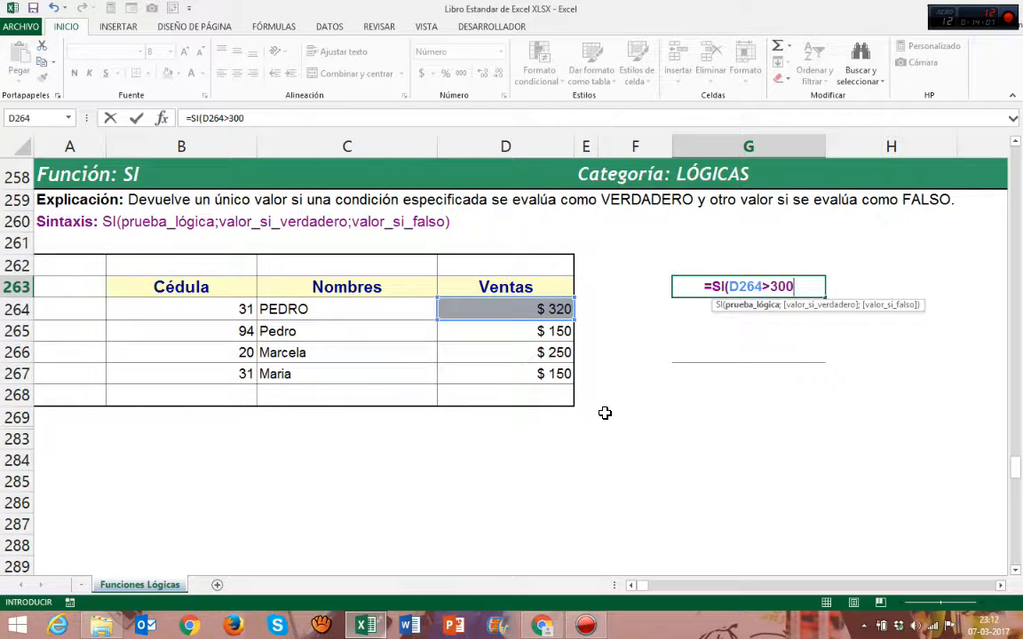
{"action": "type", "text": ";"}
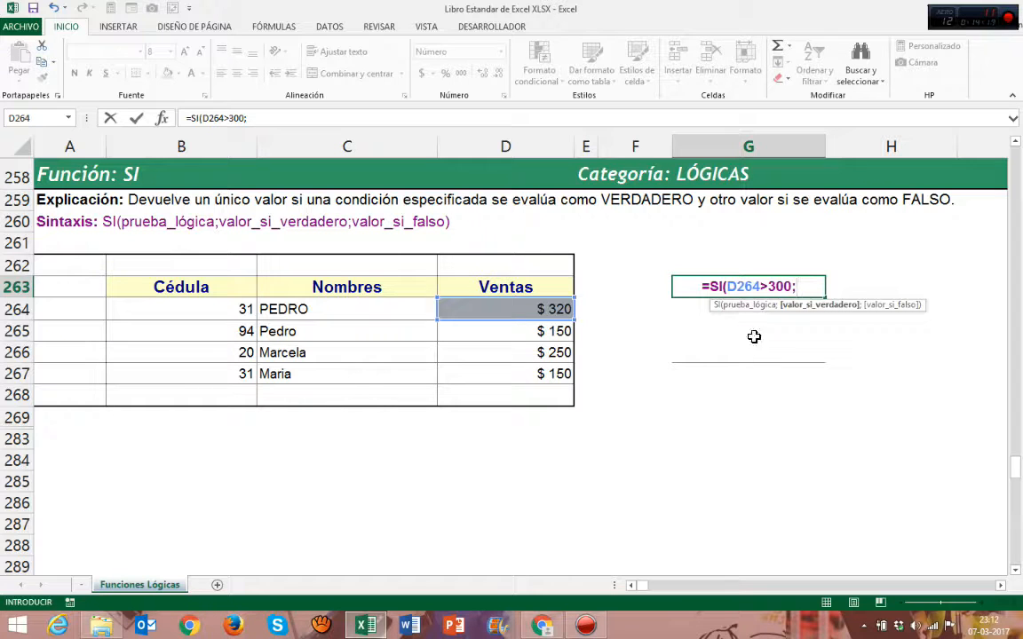
Add "si es Correcto" as the SI formula's value-if-true argument
{"action": "left_click", "coordinate": [744, 305]}
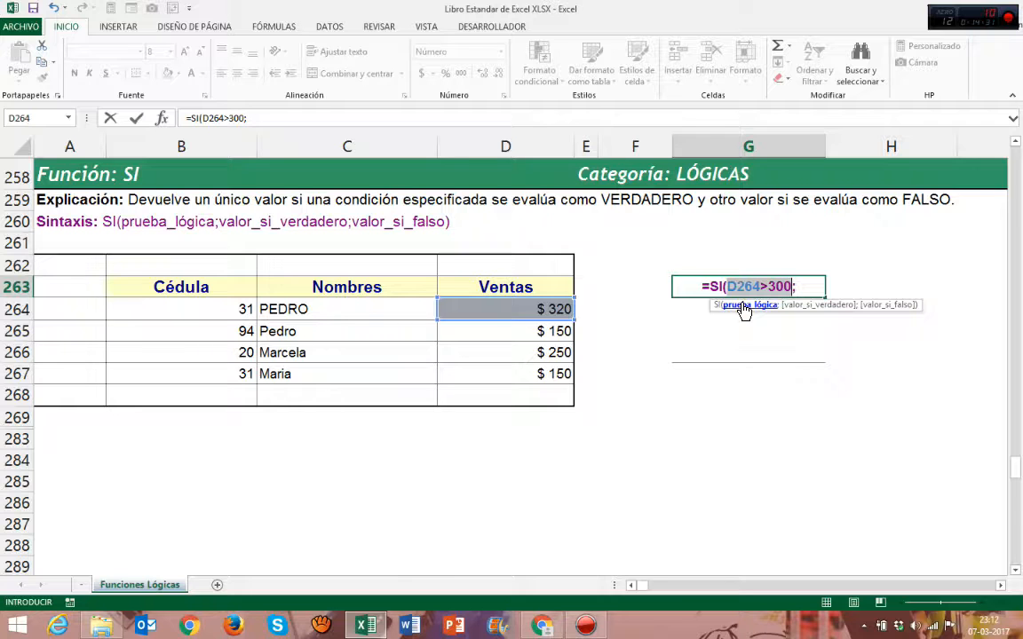
{"action": "left_click", "coordinate": [801, 287]}
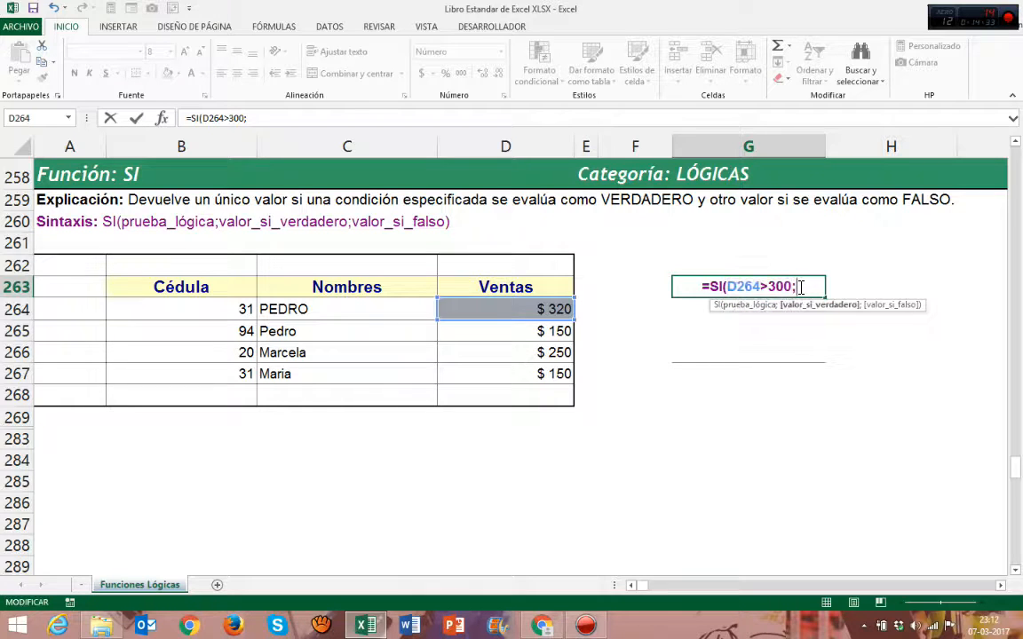
{"action": "left_click", "coordinate": [758, 307]}
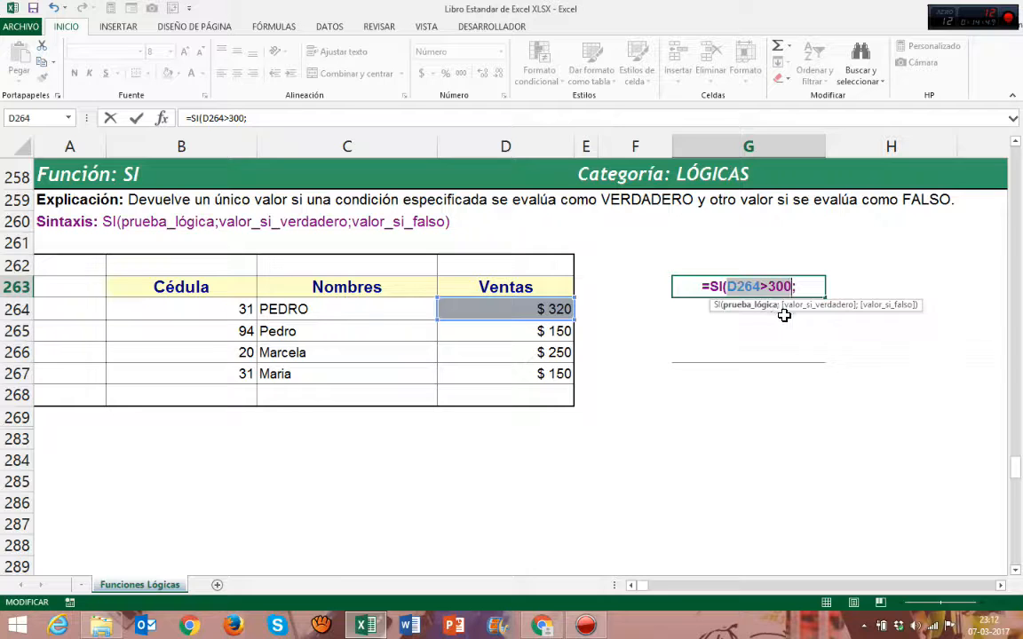
{"action": "left_click", "coordinate": [816, 296]}
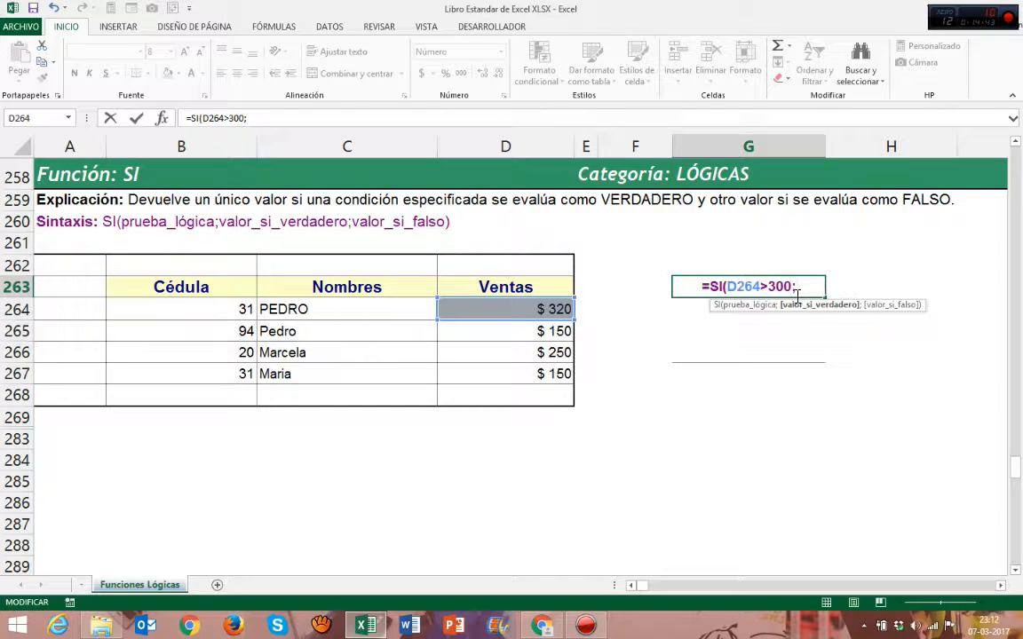
{"action": "type", "text": "\""}
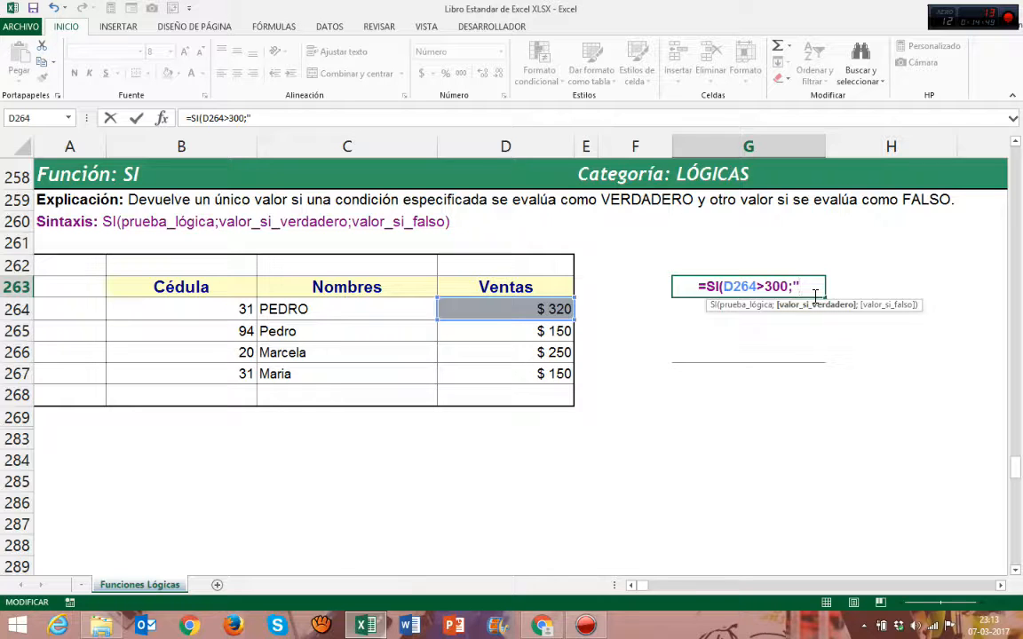
{"action": "type", "text": "si es Co"}
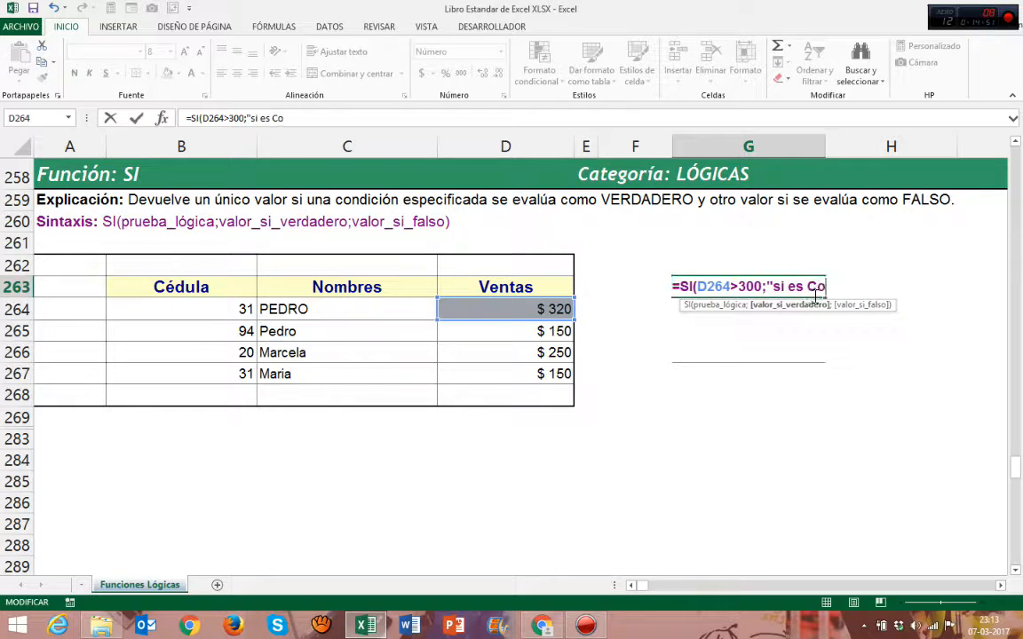
{"action": "type", "text": "rrecto"}
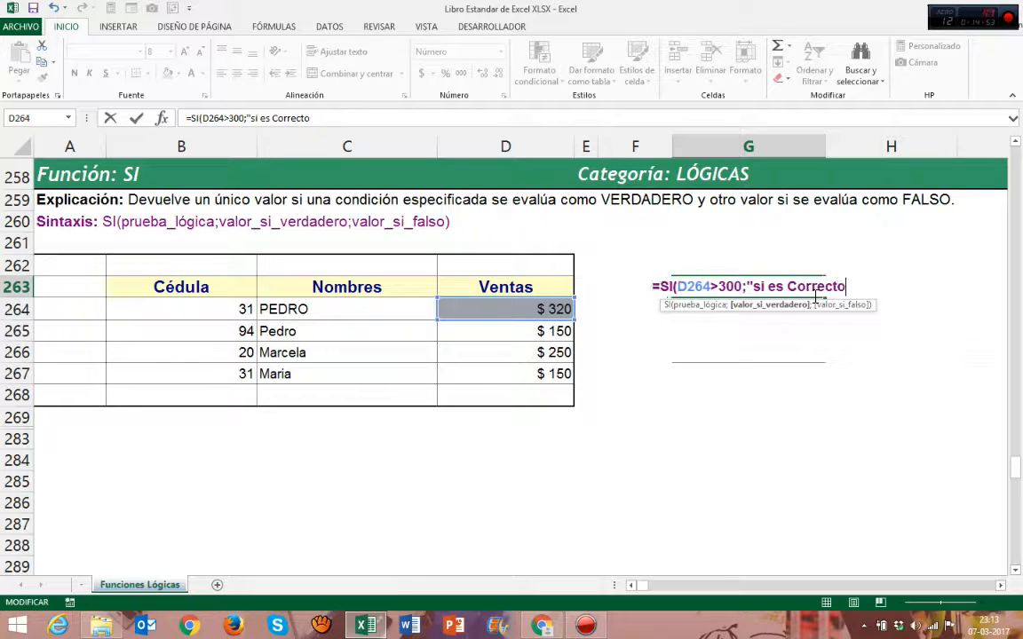
{"action": "type", "text": "\""}
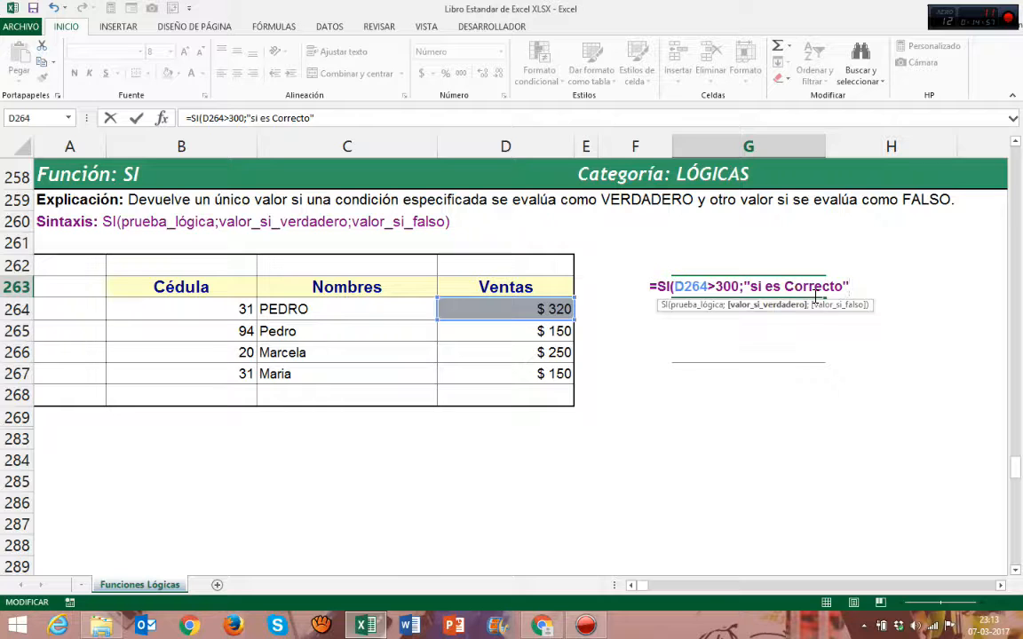
{"action": "type", "text": ";"}
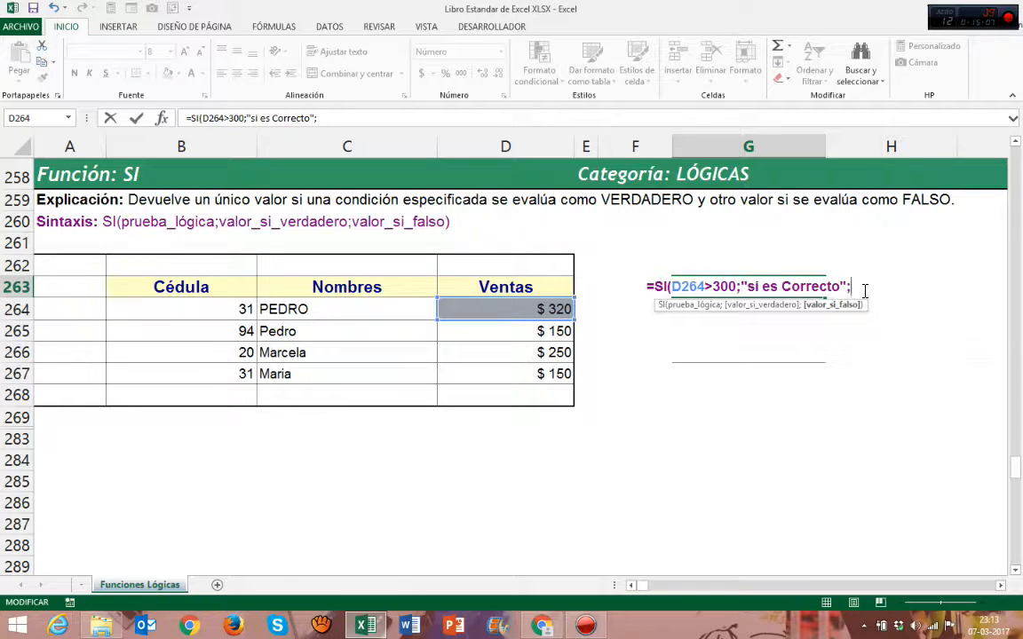
Add "Es Incorrecto" as the value-if-false argument and close the SI formula's parenthesis
{"action": "type", "text": "\""}
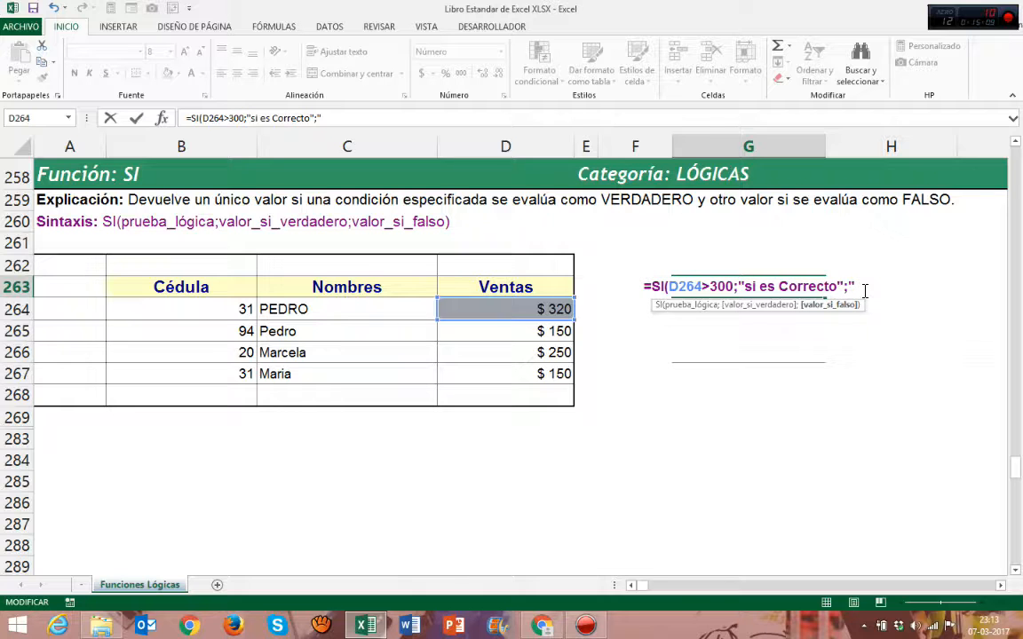
{"action": "type", "text": "Es"}
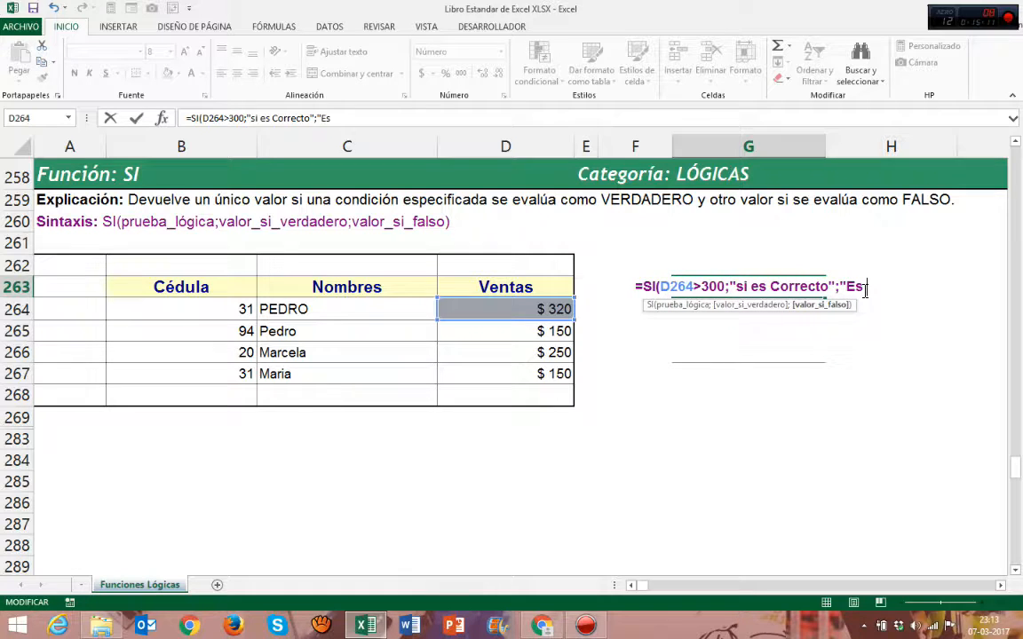
{"action": "type", "text": " Incorrec"}
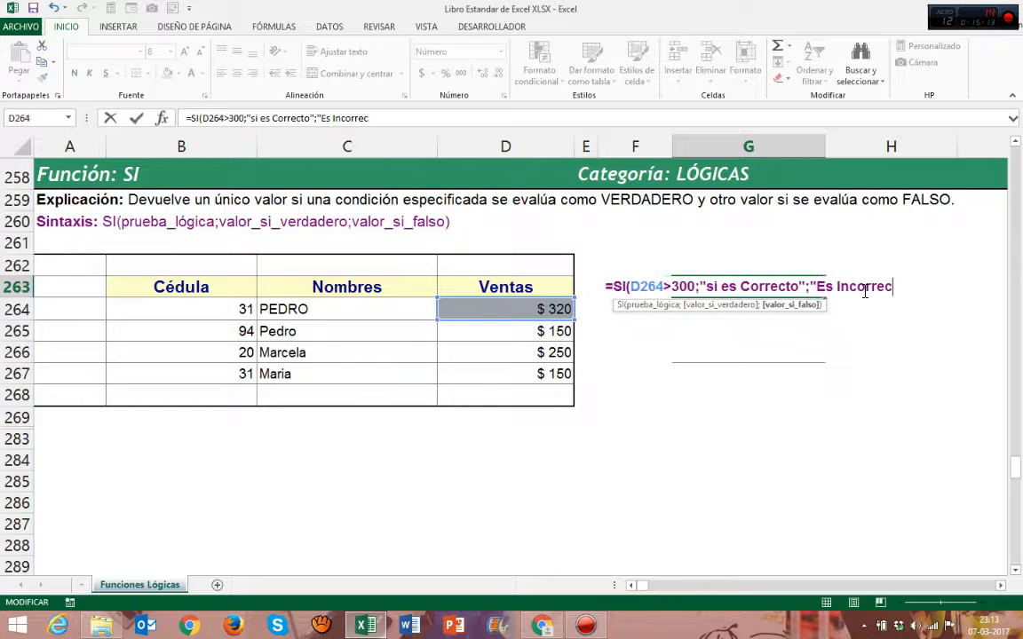
{"action": "type", "text": "to\""}
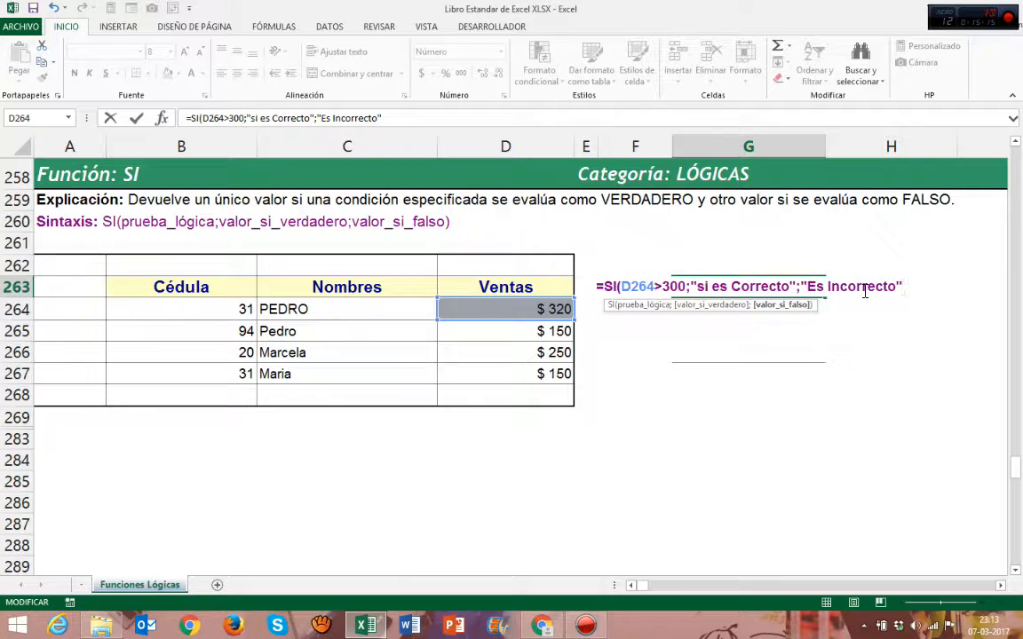
{"action": "type", "text": ")"}
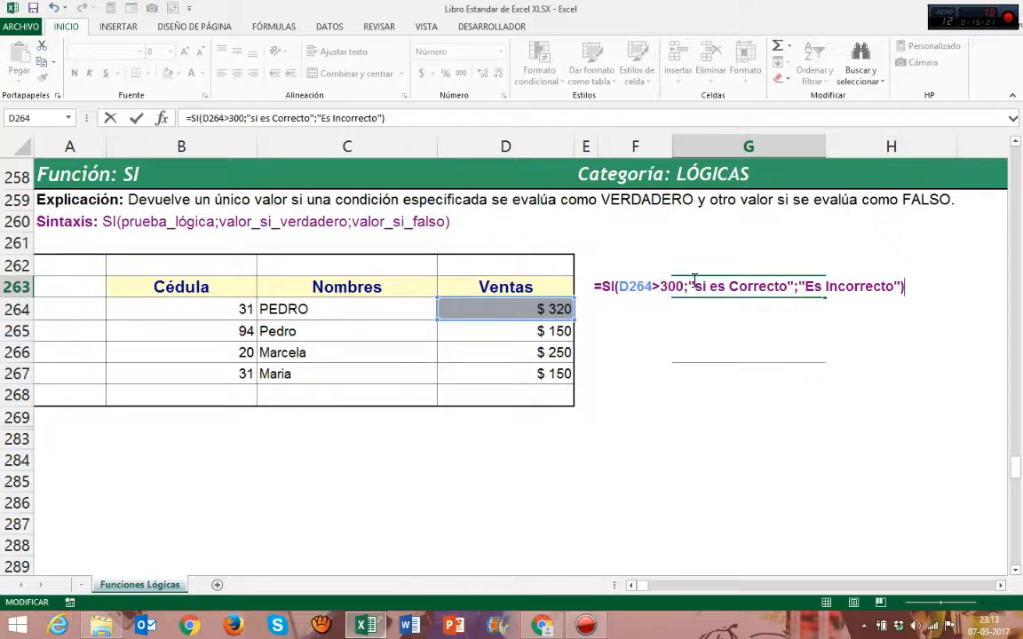
Review each of the SI formula's three arguments and enter it in G263
{"action": "left_click", "coordinate": [619, 289]}
{"action": "left_click", "coordinate": [698, 308]}
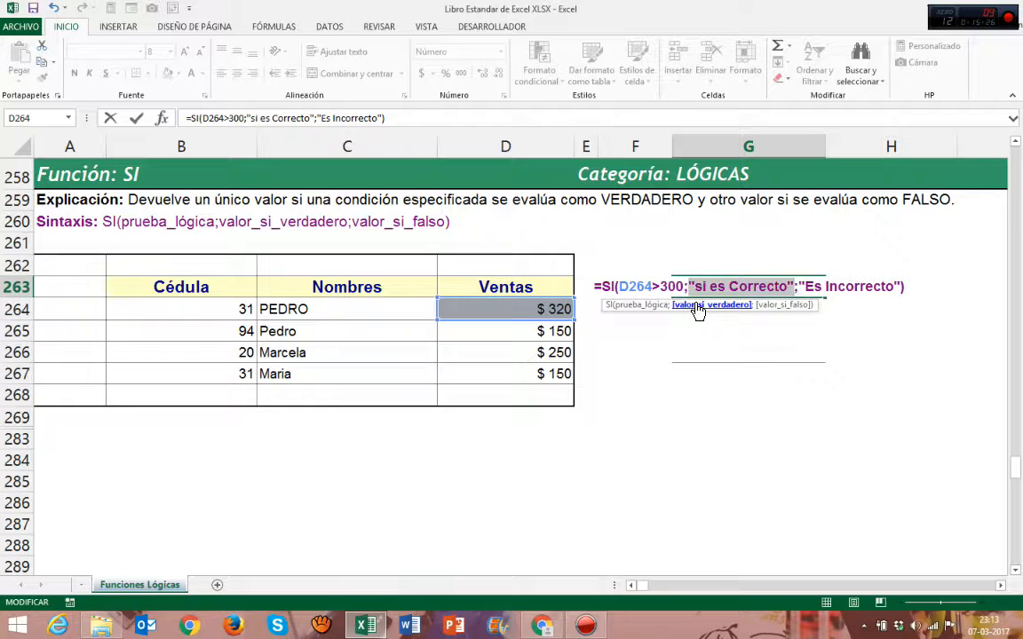
{"action": "left_click", "coordinate": [650, 290]}
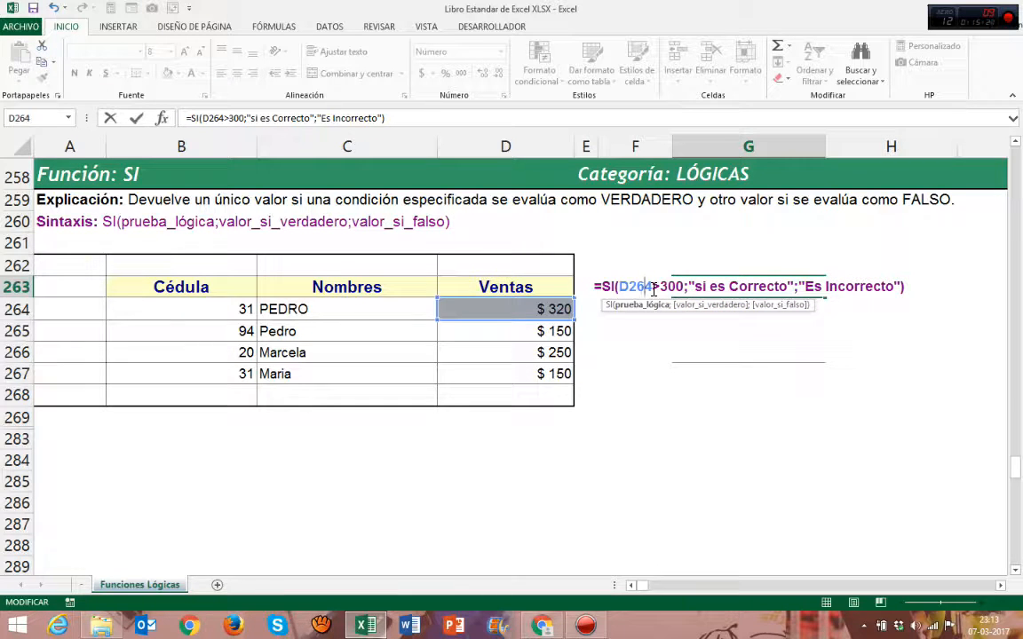
{"action": "left_click", "coordinate": [767, 307]}
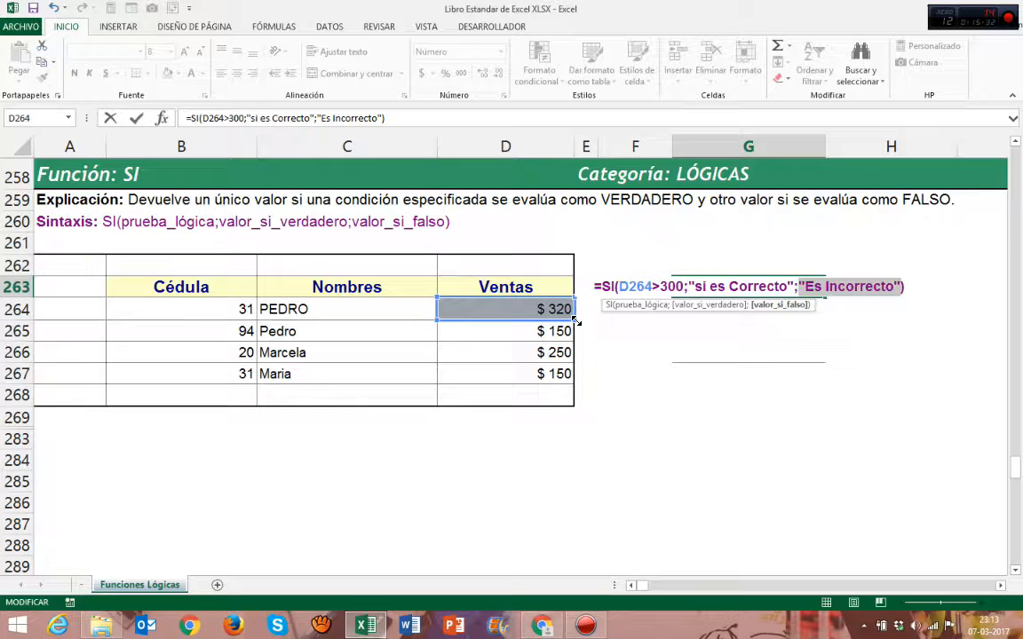
{"action": "left_click", "coordinate": [551, 307]}
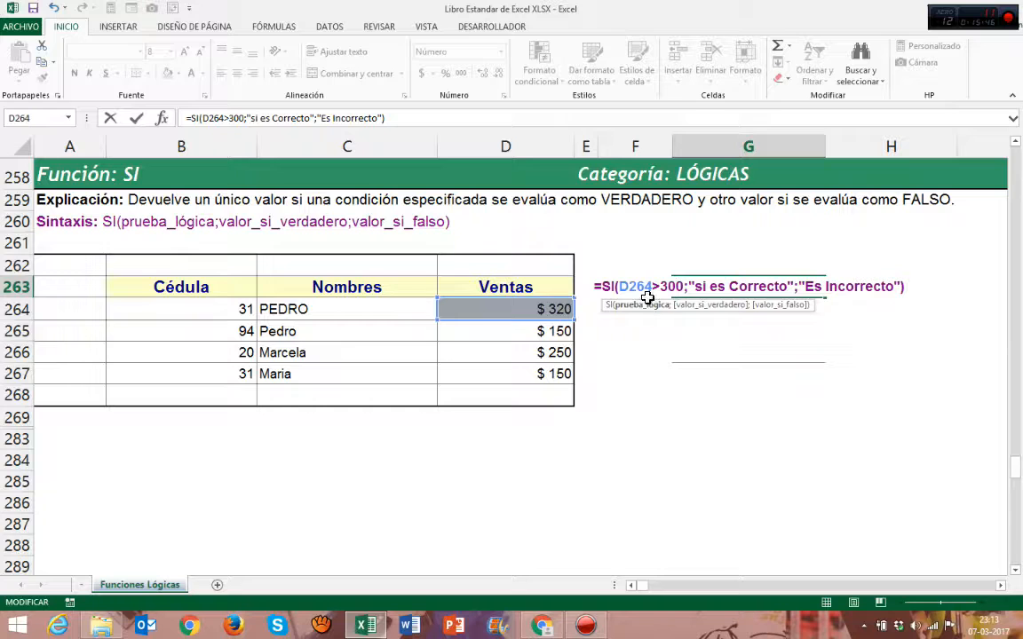
{"action": "left_click", "coordinate": [714, 311]}
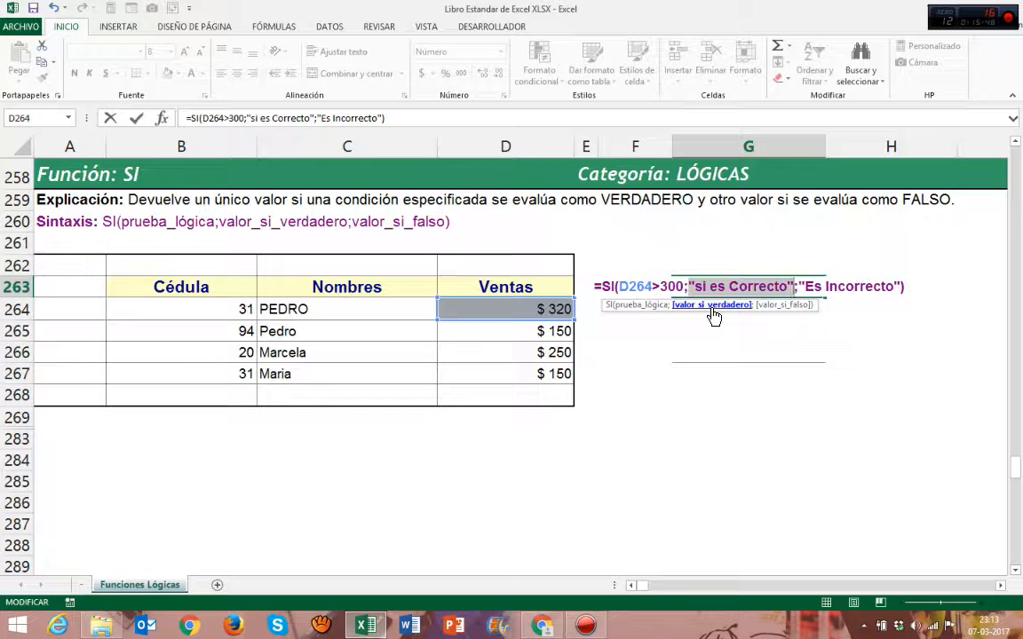
{"action": "key", "text": "Return"}
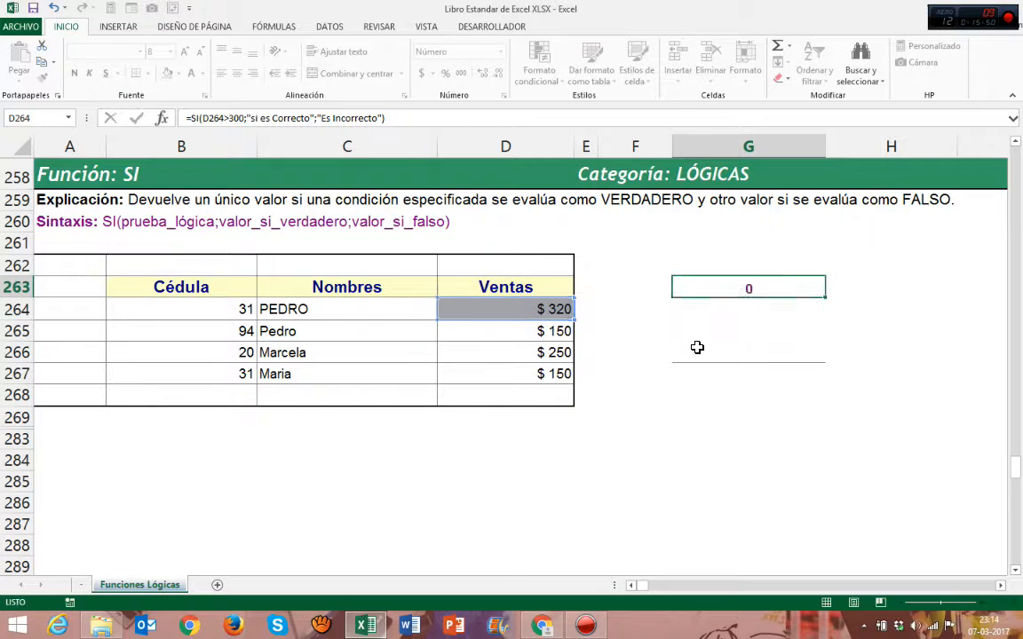
Set the first sales value in D264 to 280
{"action": "left_click", "coordinate": [713, 290]}
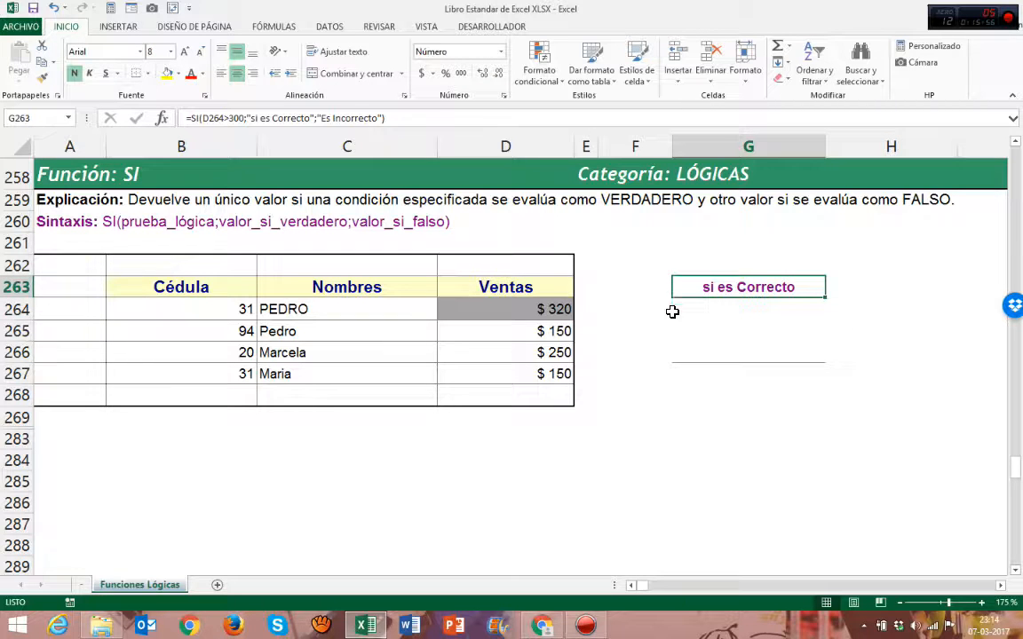
{"action": "key", "text": "F2"}
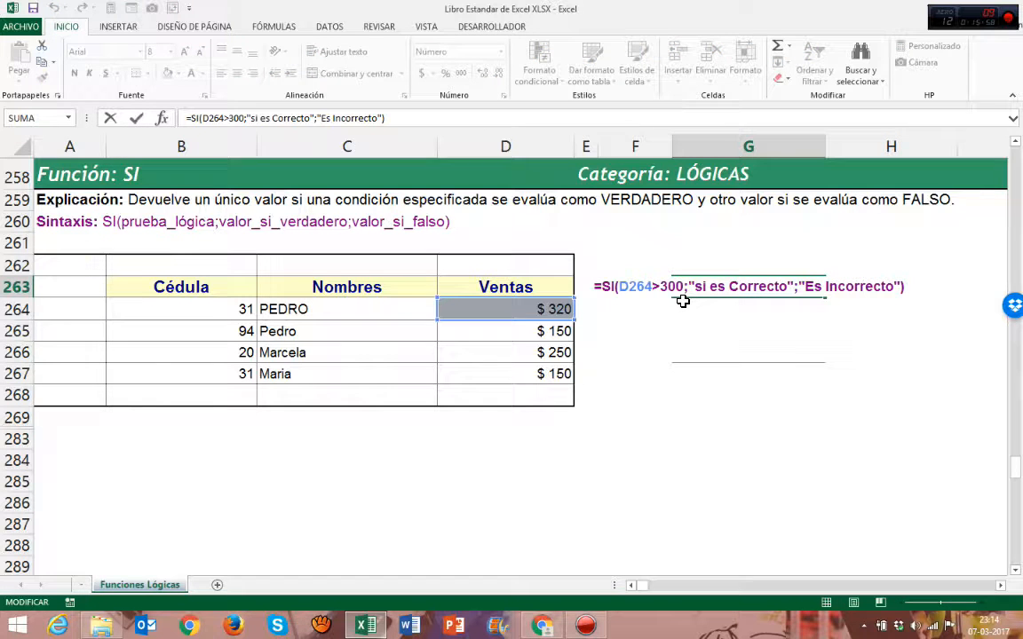
{"action": "key", "text": "Escape"}
{"action": "left_click", "coordinate": [508, 306]}
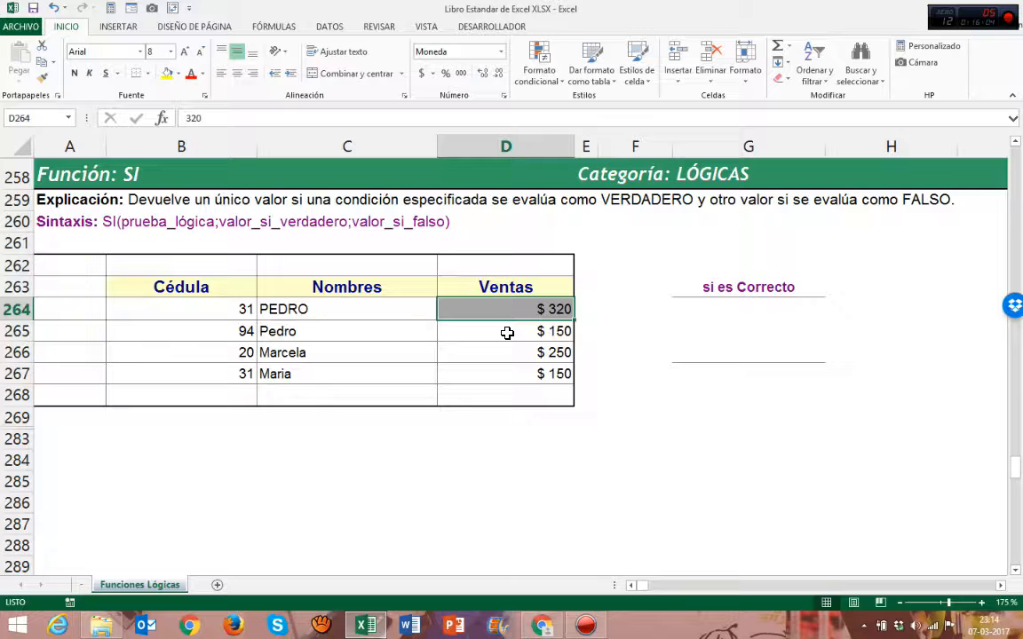
{"action": "type", "text": "280"}
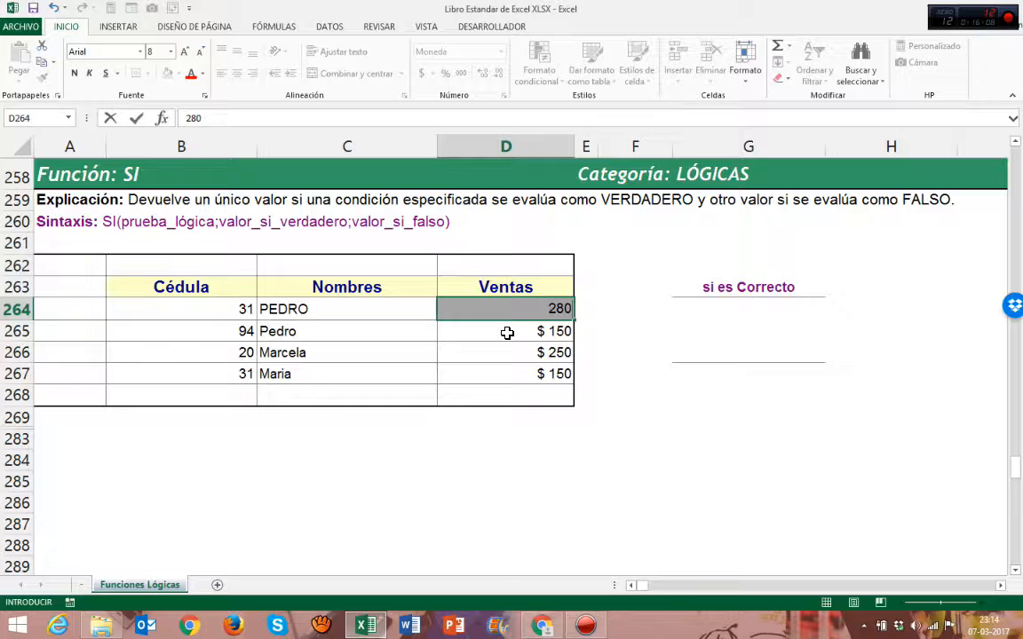
{"action": "key", "text": "Return"}
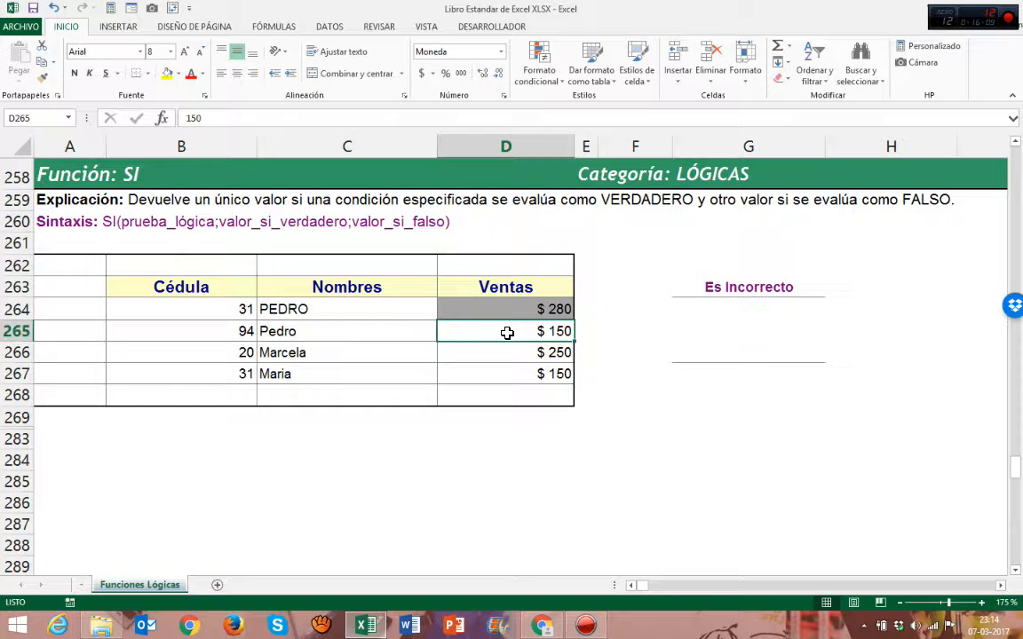
Reopen the SI formula in G263, review its arguments and re-enter it
{"action": "left_click", "coordinate": [770, 286]}
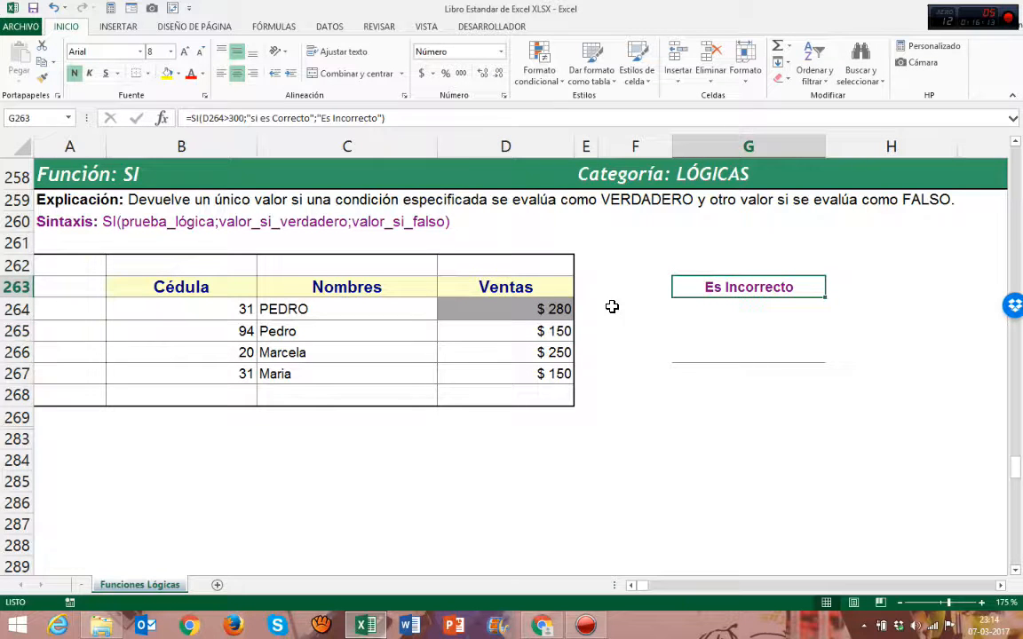
{"action": "key", "text": "F2"}
{"action": "left_click", "coordinate": [656, 286]}
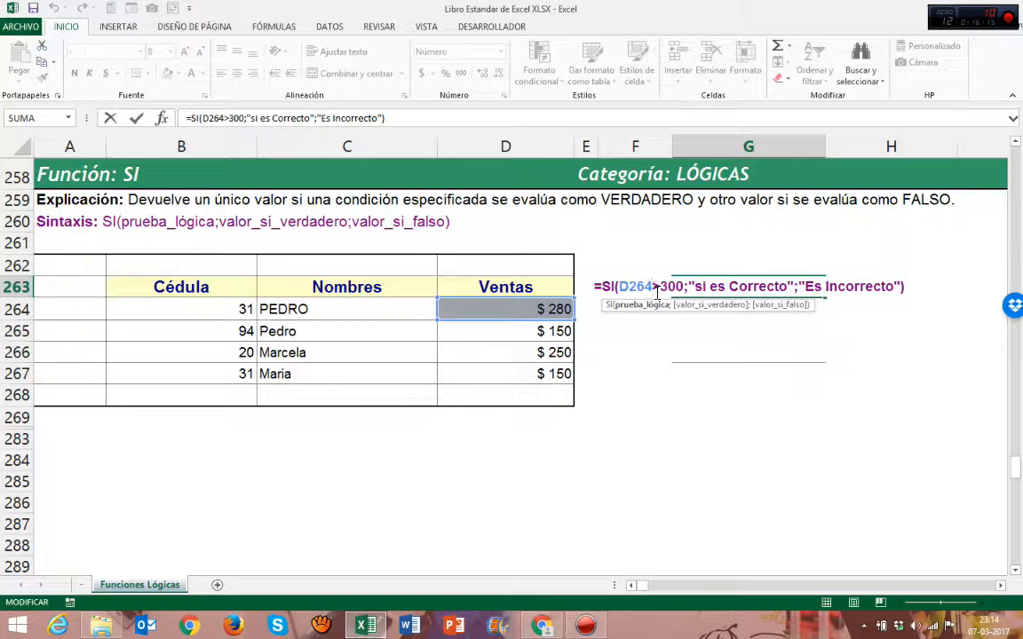
{"action": "left_click", "coordinate": [657, 304]}
{"action": "left_click", "coordinate": [795, 308]}
{"action": "key", "text": "Return"}
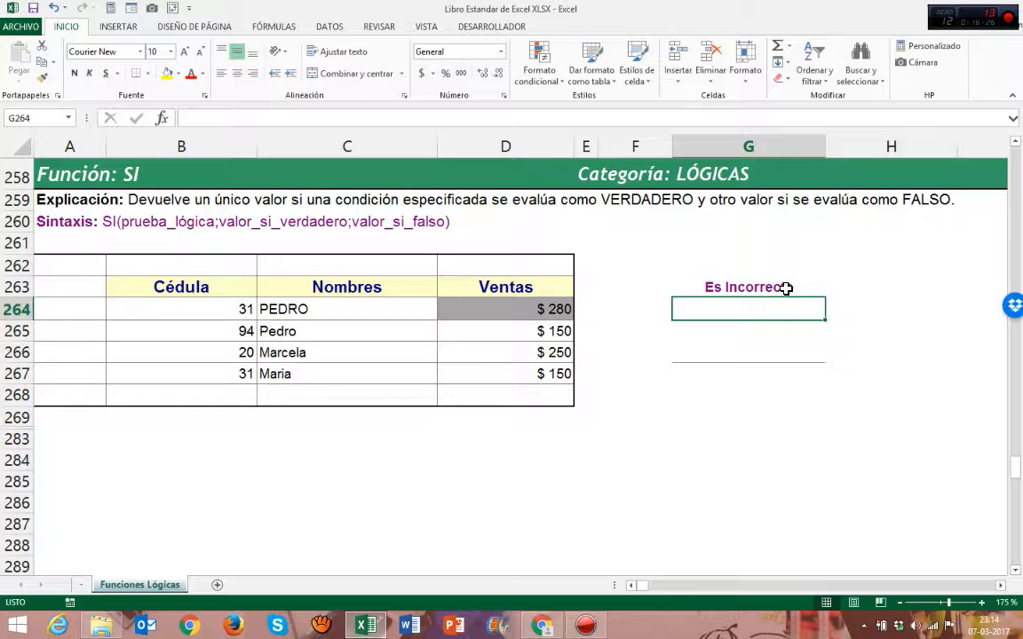
Inspect the value-if-true and value-if-false arguments of the SI formula in G263 and confirm the cell again
{"action": "left_click", "coordinate": [784, 288]}
{"action": "double_click", "coordinate": [787, 289]}
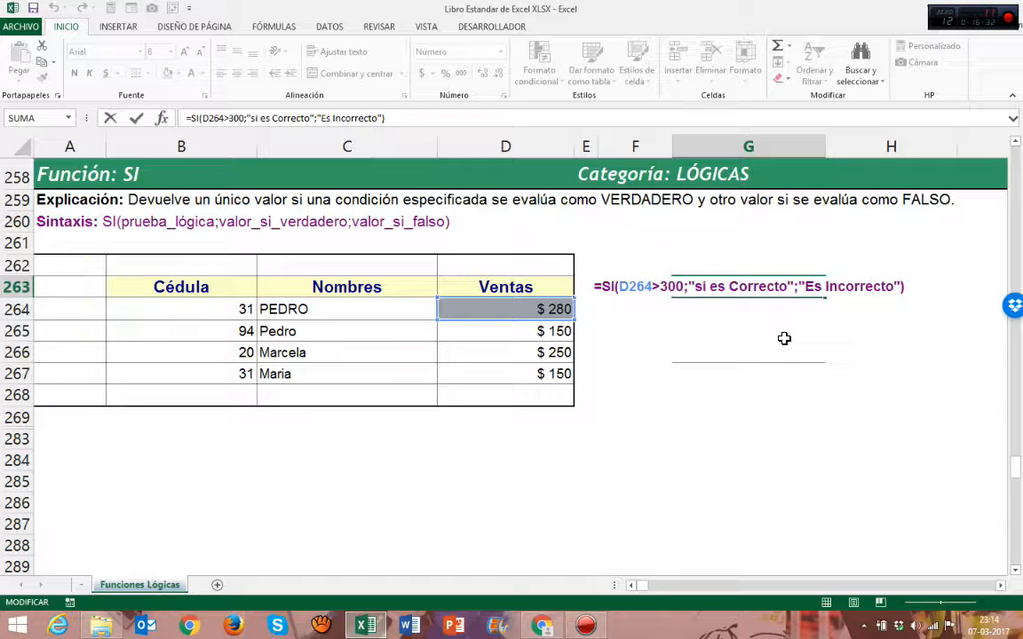
{"action": "key", "text": "ctrl+Return"}
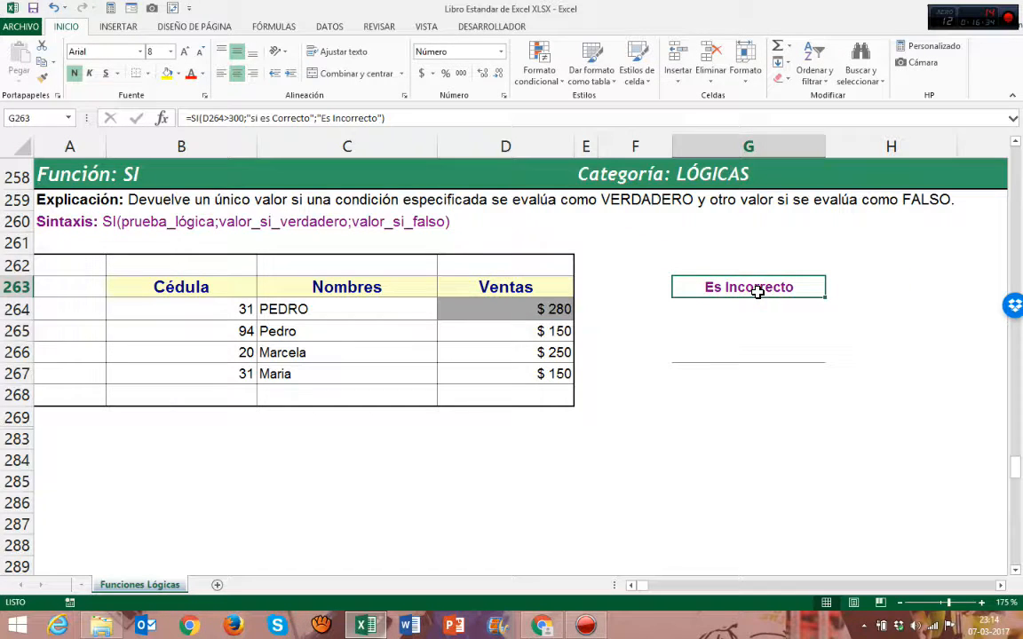
{"action": "double_click", "coordinate": [757, 289]}
{"action": "left_click", "coordinate": [727, 287]}
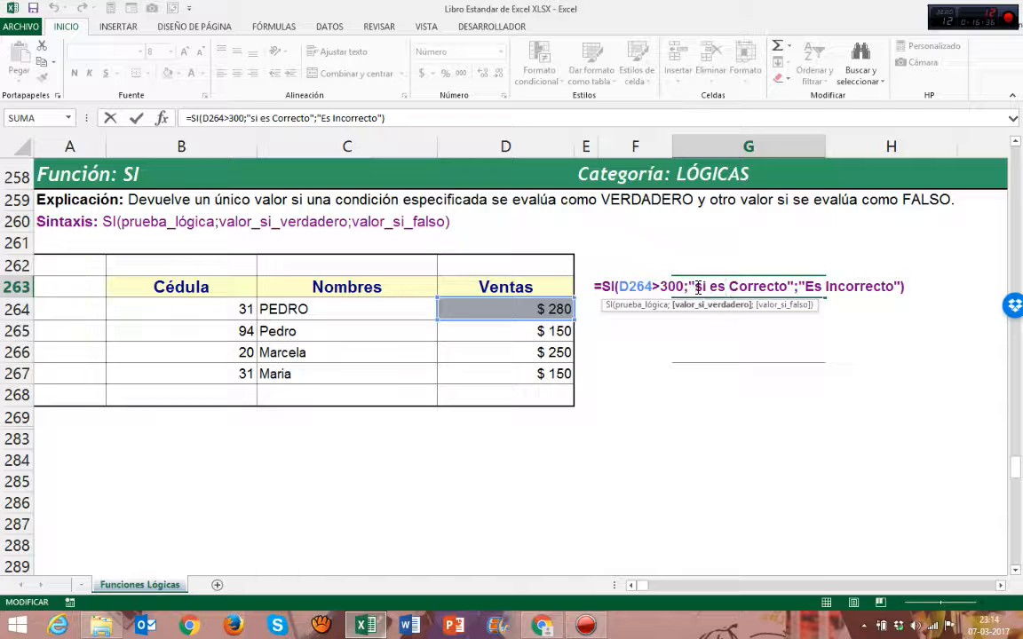
{"action": "left_click_drag", "start_coordinate": [690, 286], "coordinate": [899, 289]}
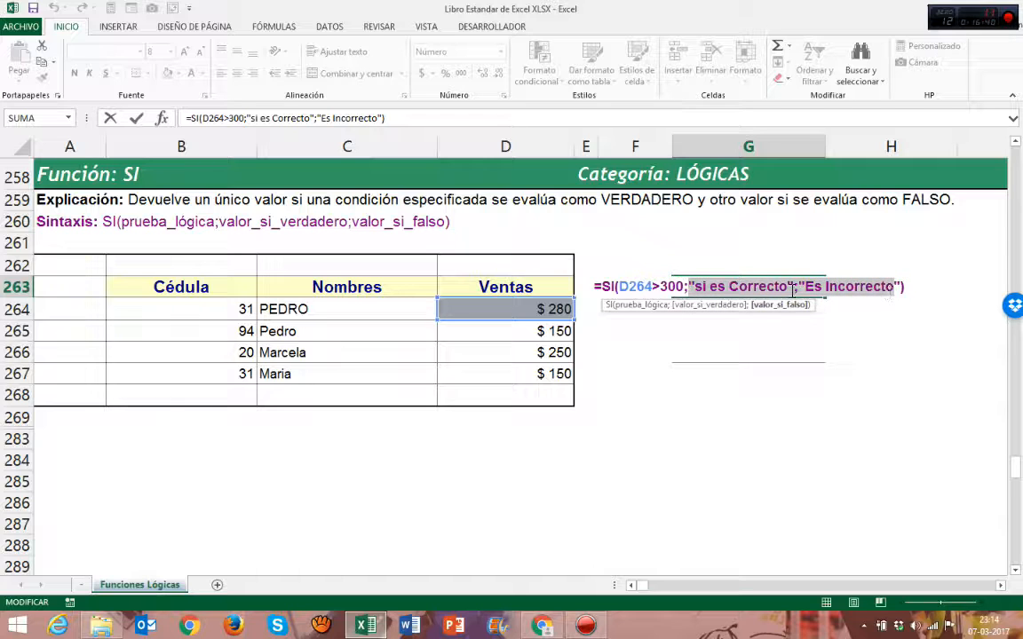
{"action": "left_click", "coordinate": [696, 287]}
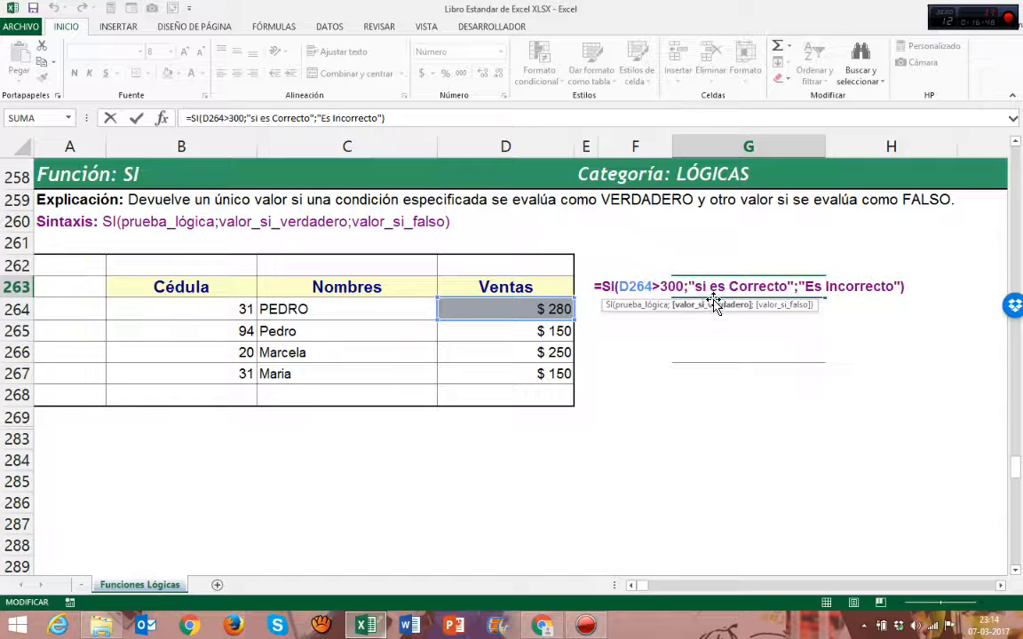
{"action": "left_click", "coordinate": [715, 306]}
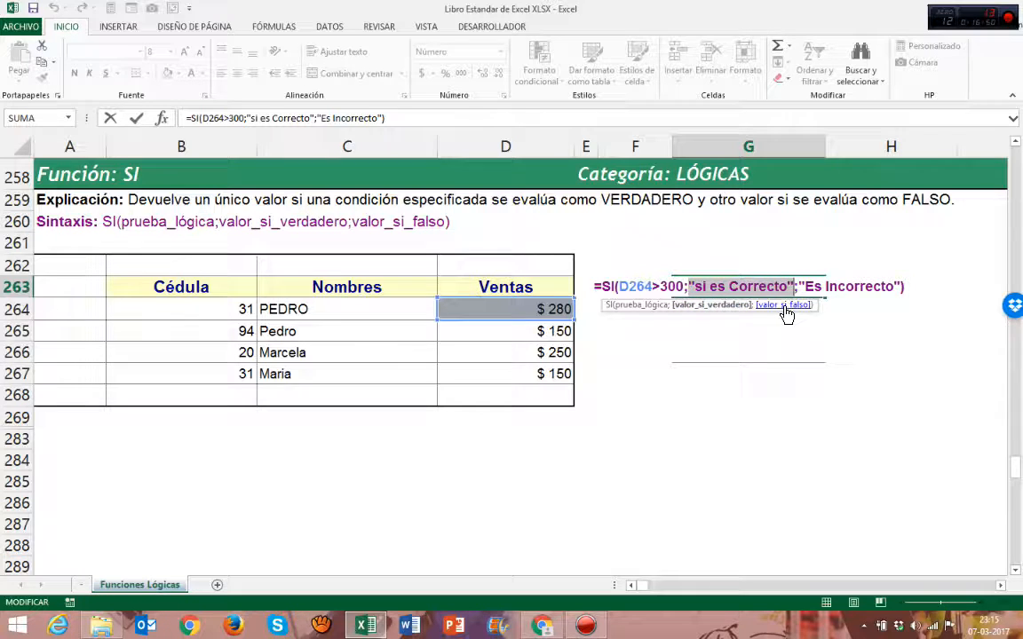
{"action": "left_click", "coordinate": [782, 305]}
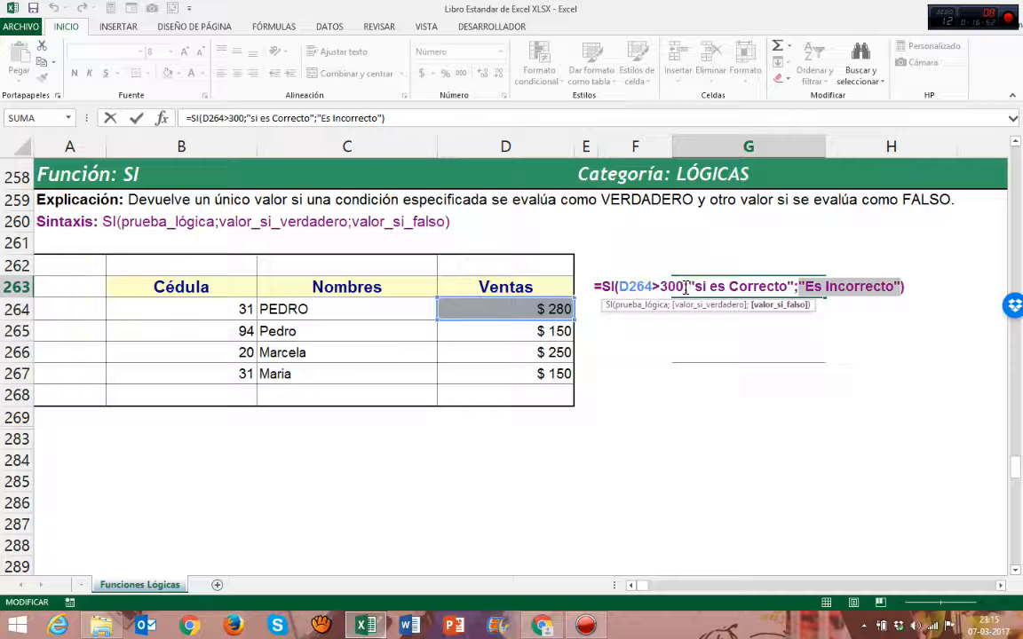
{"action": "left_click_drag", "start_coordinate": [684, 286], "coordinate": [622, 288]}
{"action": "key", "text": "Return"}
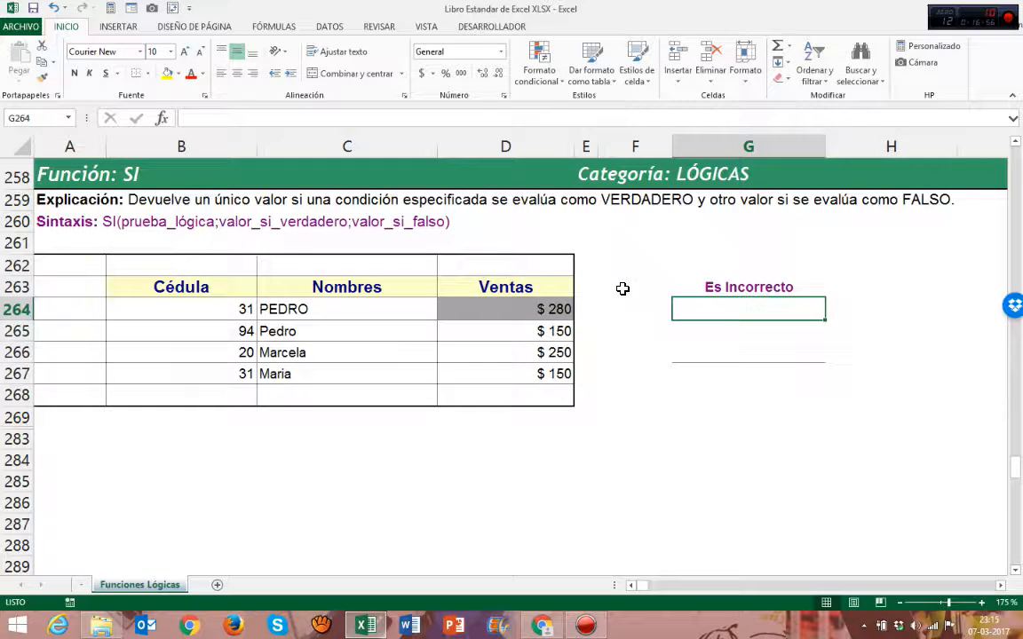